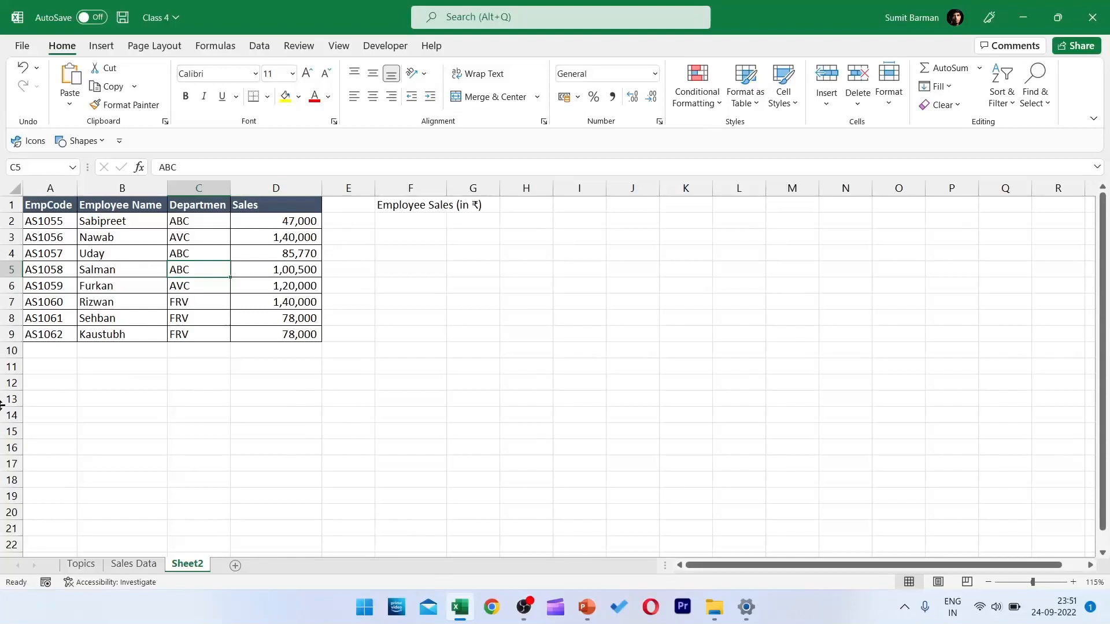
- Insert a 3-D pie chart from the employee sales table without preselecting its range, and delete it
left_click(103, 48)
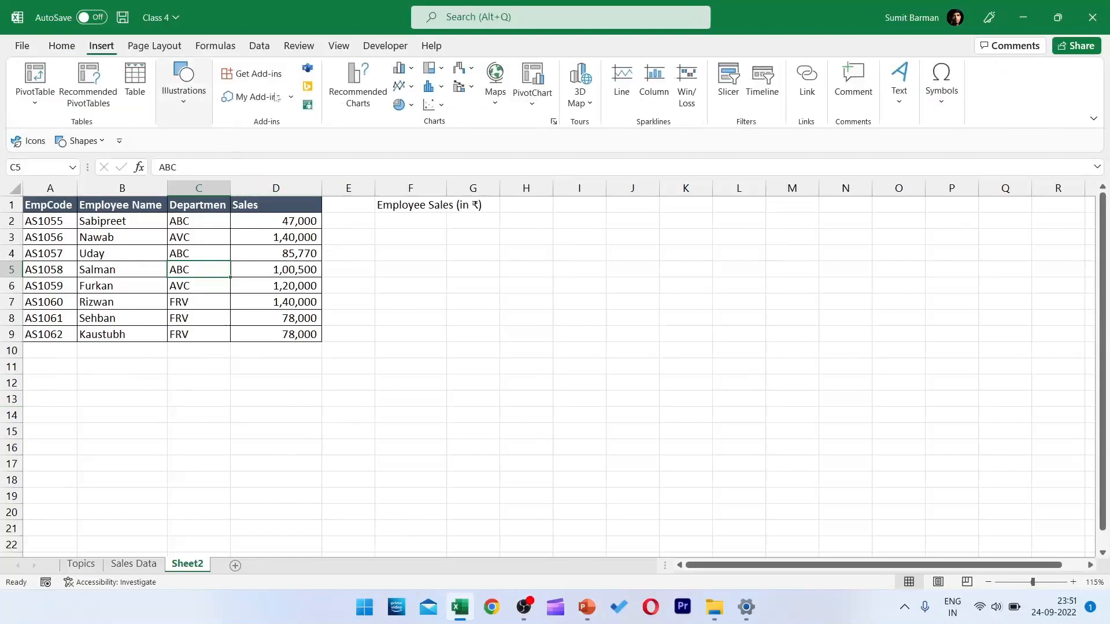
left_click(410, 111)
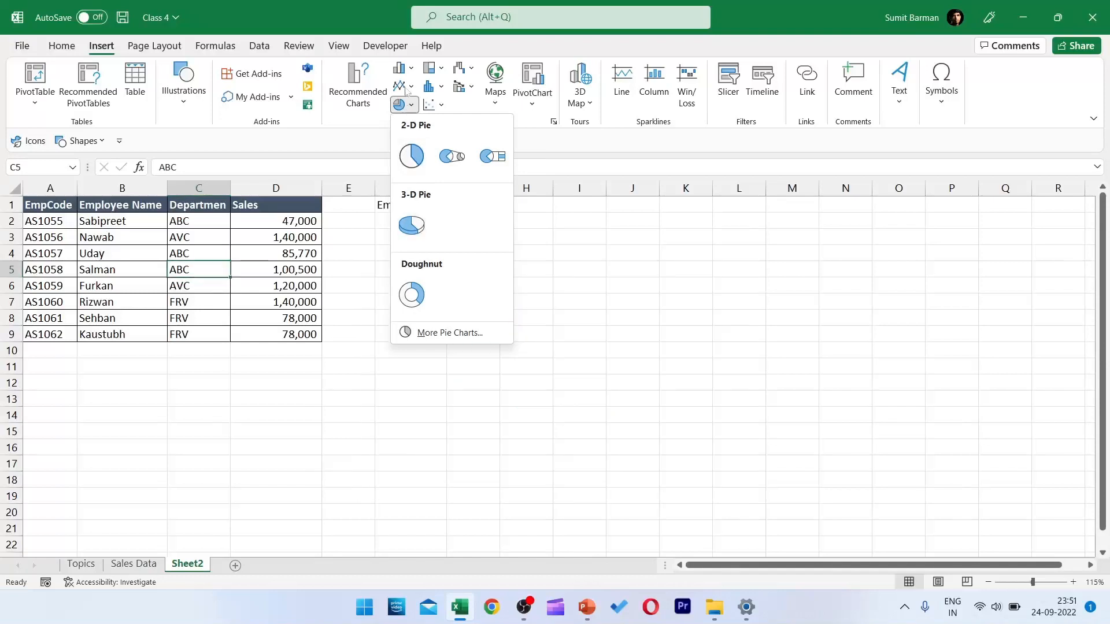
left_click(412, 226)
left_click_drag(458, 255, 560, 250)
key("Delete")
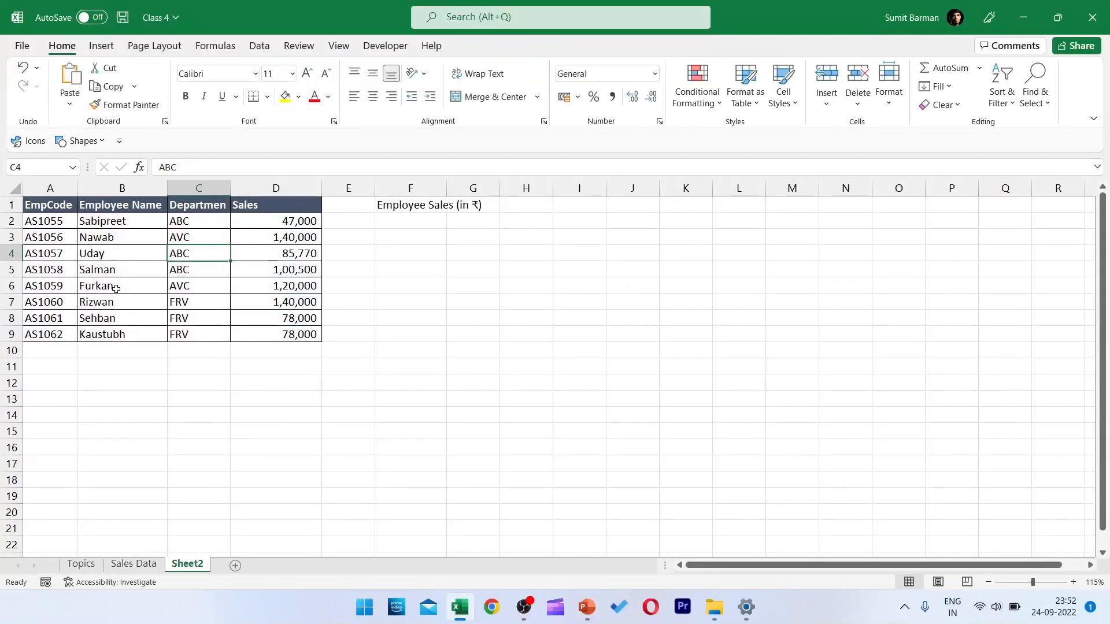
- Insert a 3-D pie chart from the entire employee table A1:D9 below the F1 heading, and delete it
key("ctrl+a")
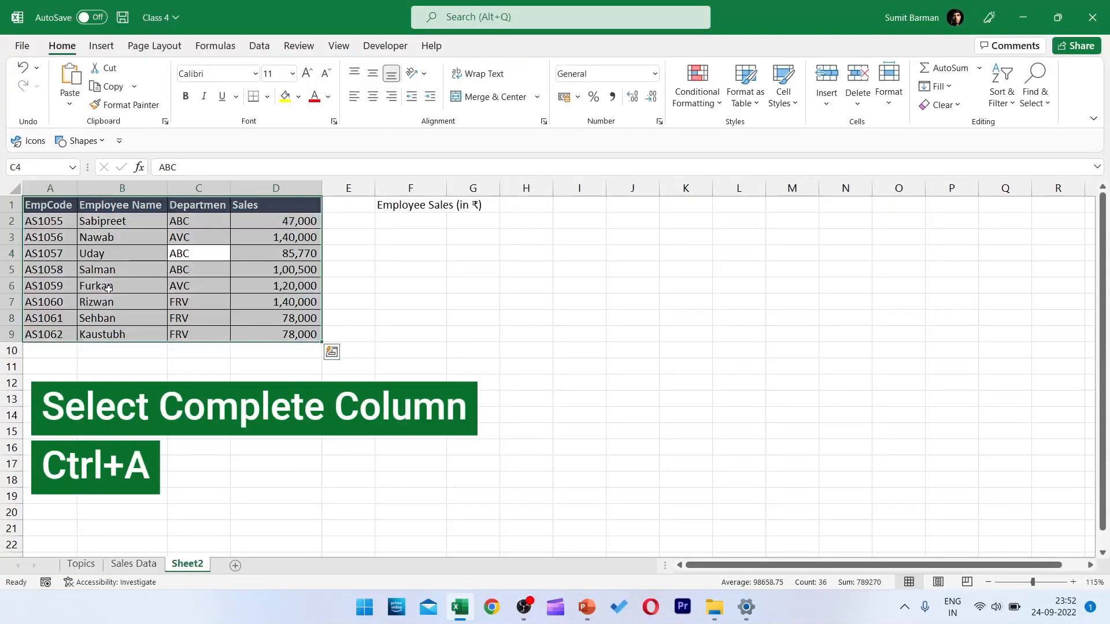
key("alt")
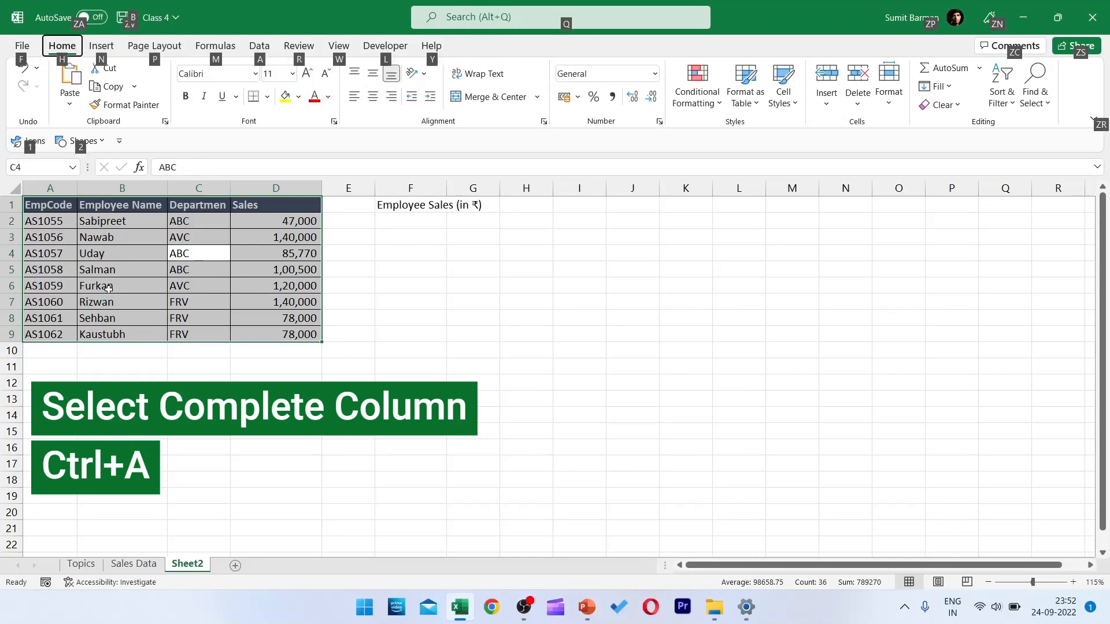
key("n")
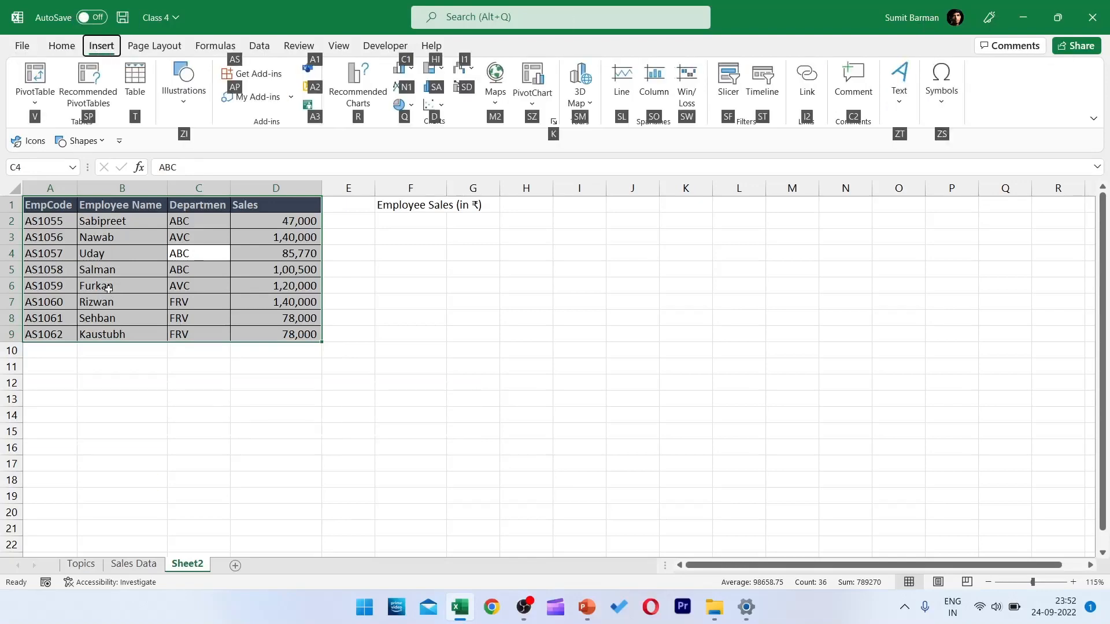
key("q")
key("Down")
key("Return")
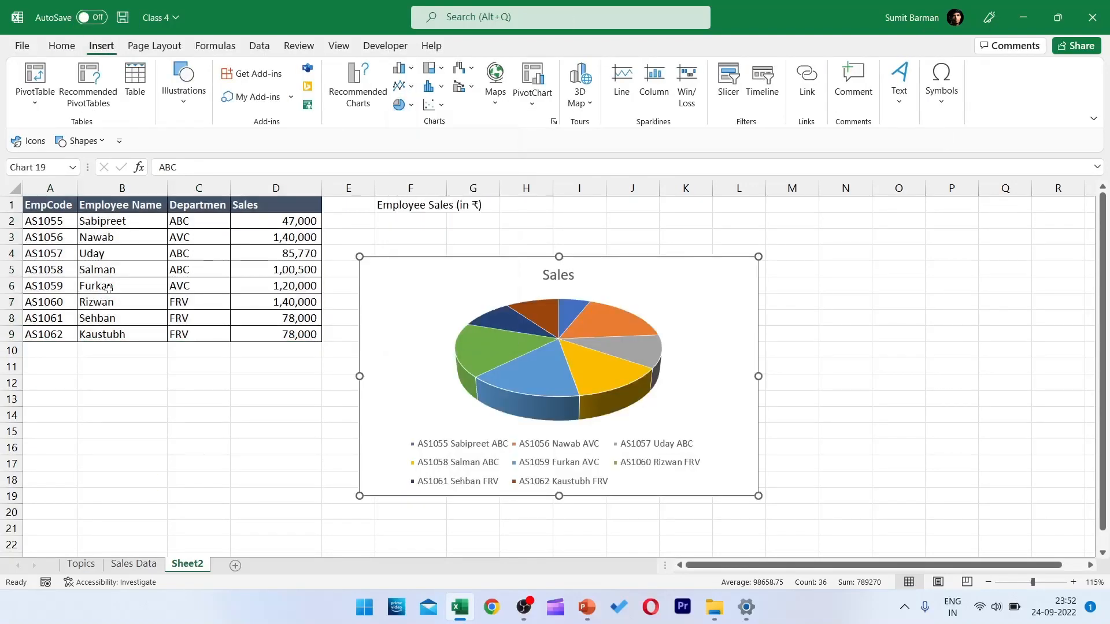
left_click_drag(445, 218, 488, 215)
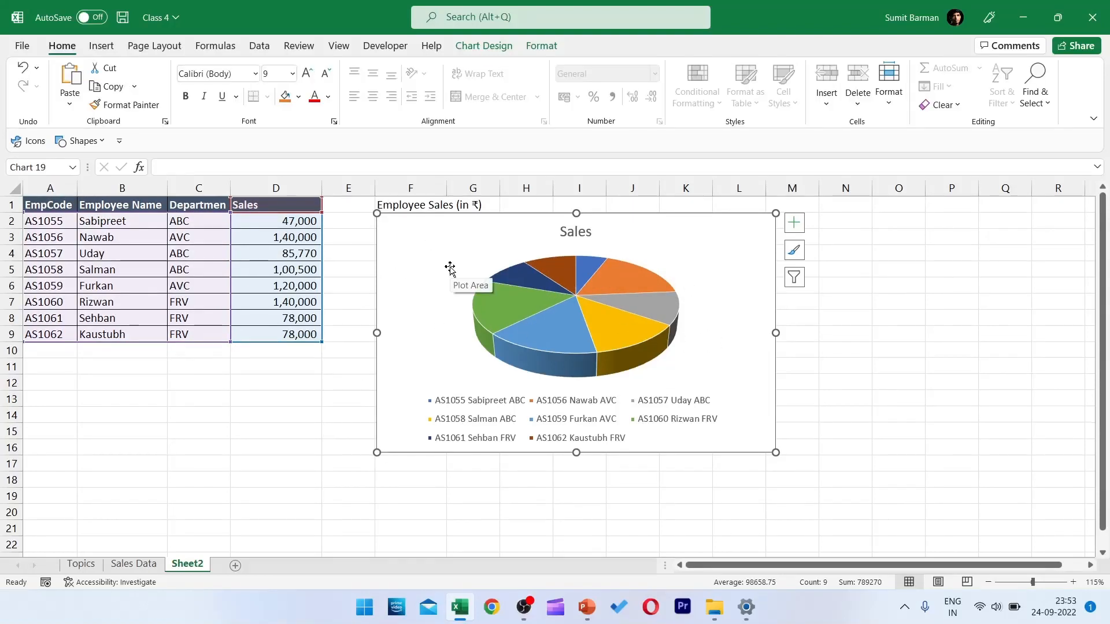
key("Delete")
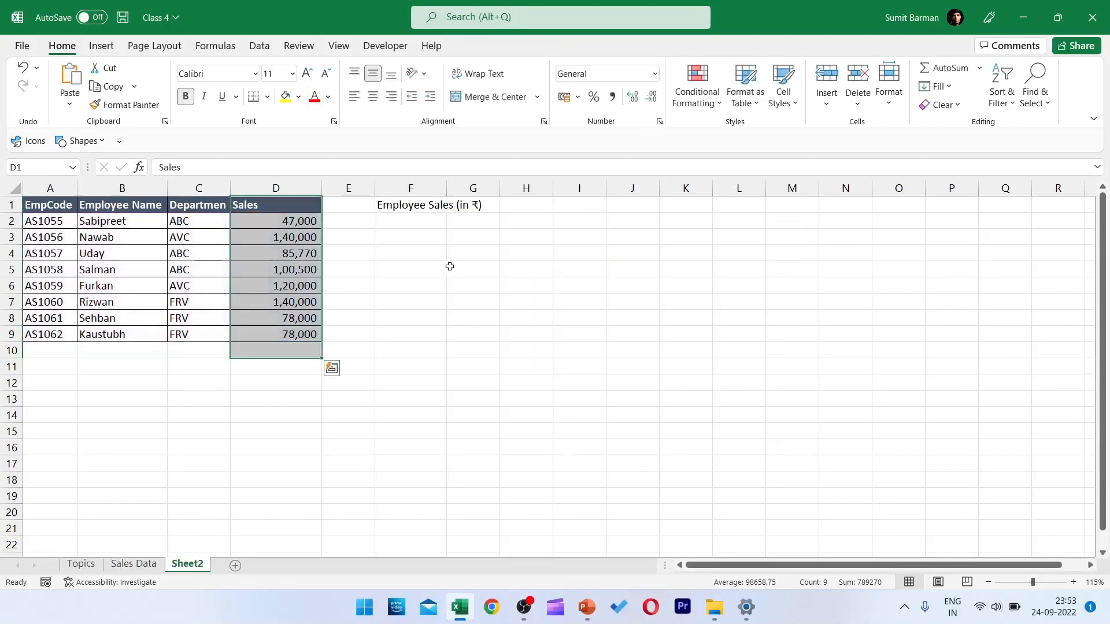
left_click(316, 319)
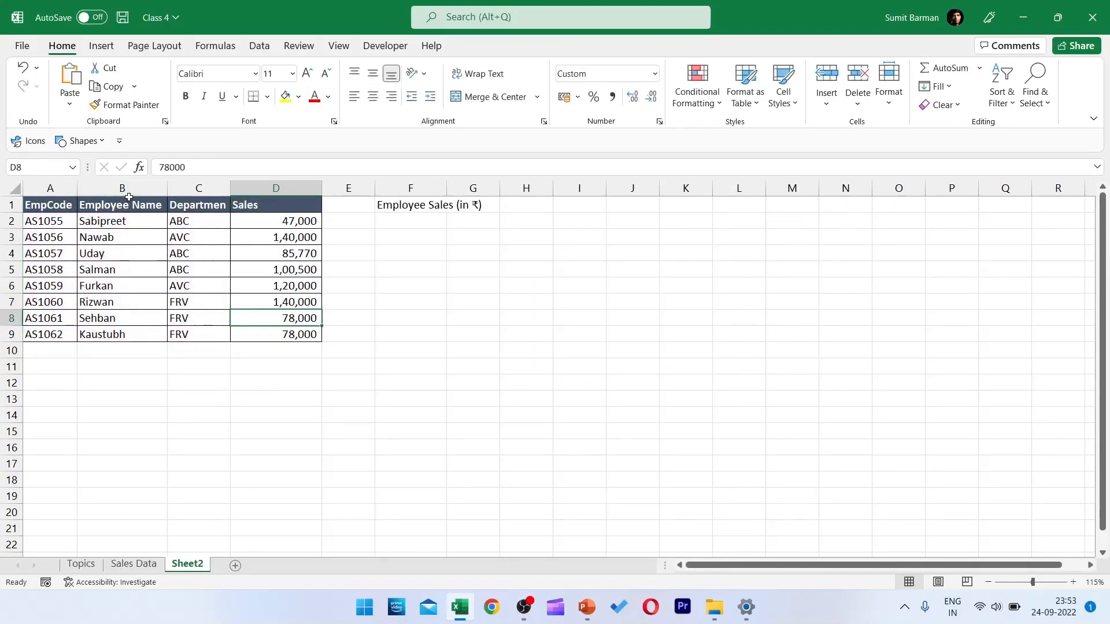
- Insert a 3-D pie chart from only the Employee Name and Sales columns, and enlarge it below the F1 heading to about row 21
left_click_drag(122, 203, 114, 337)
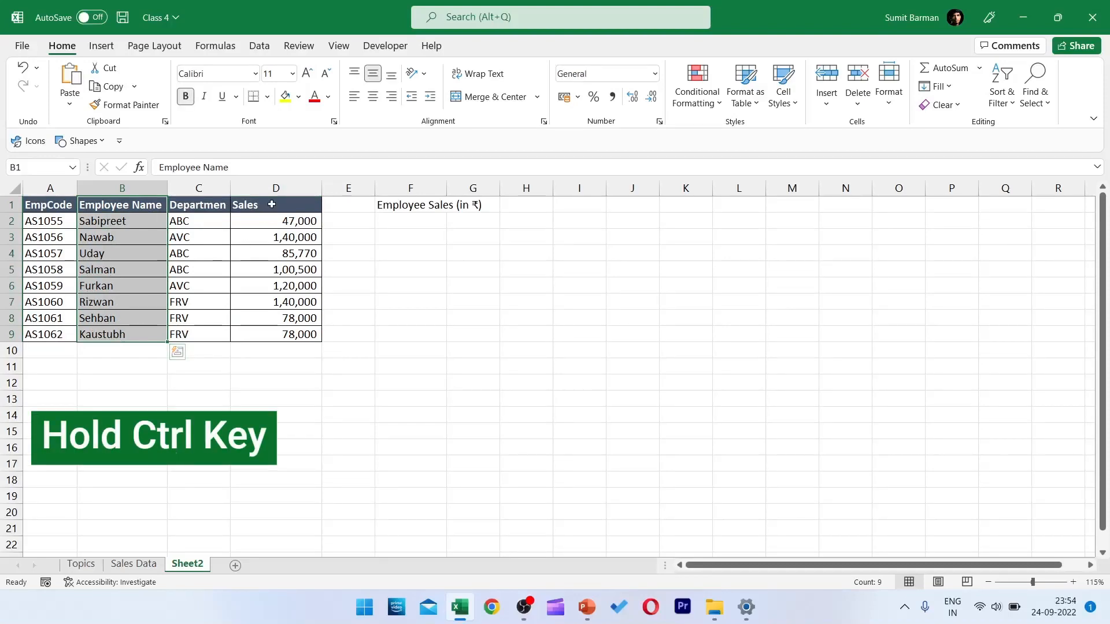
left_click_drag(272, 204, 268, 334)
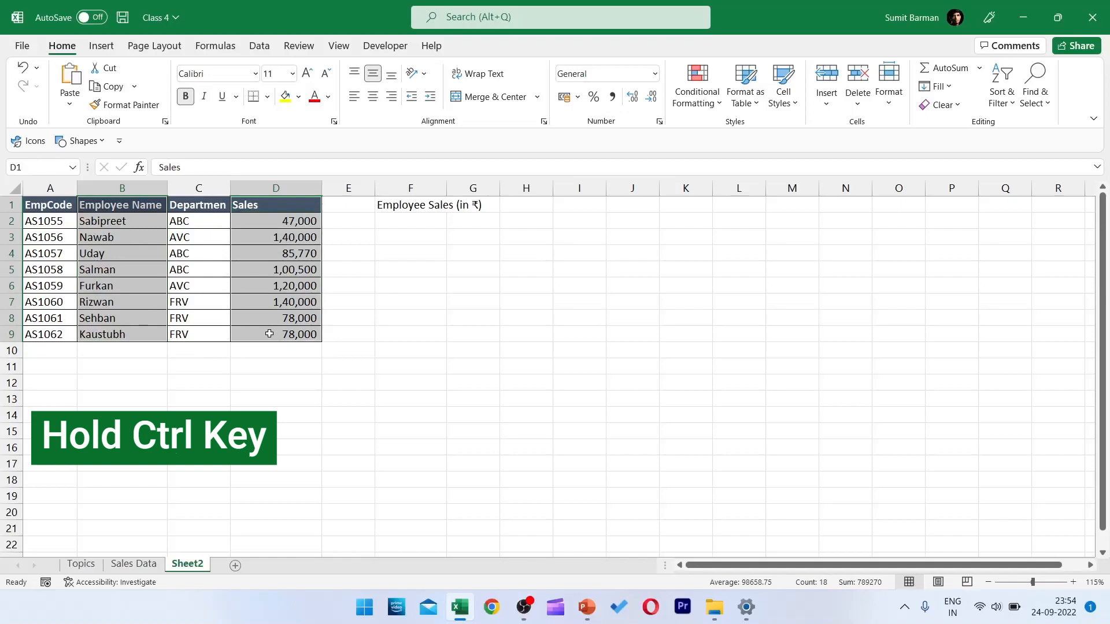
left_click(95, 47)
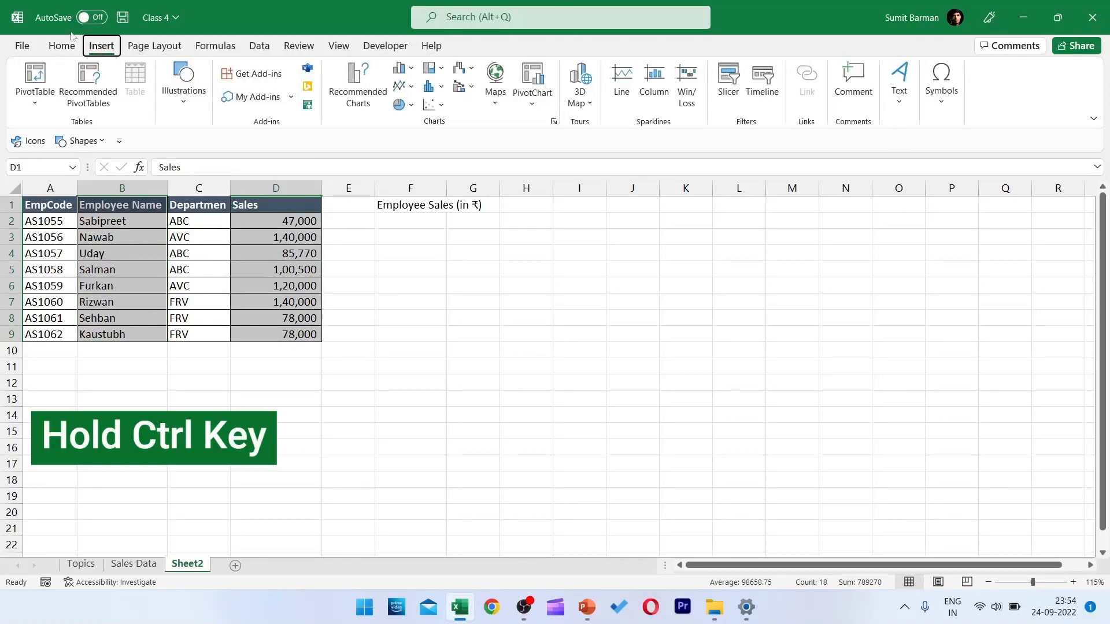
key("alt")
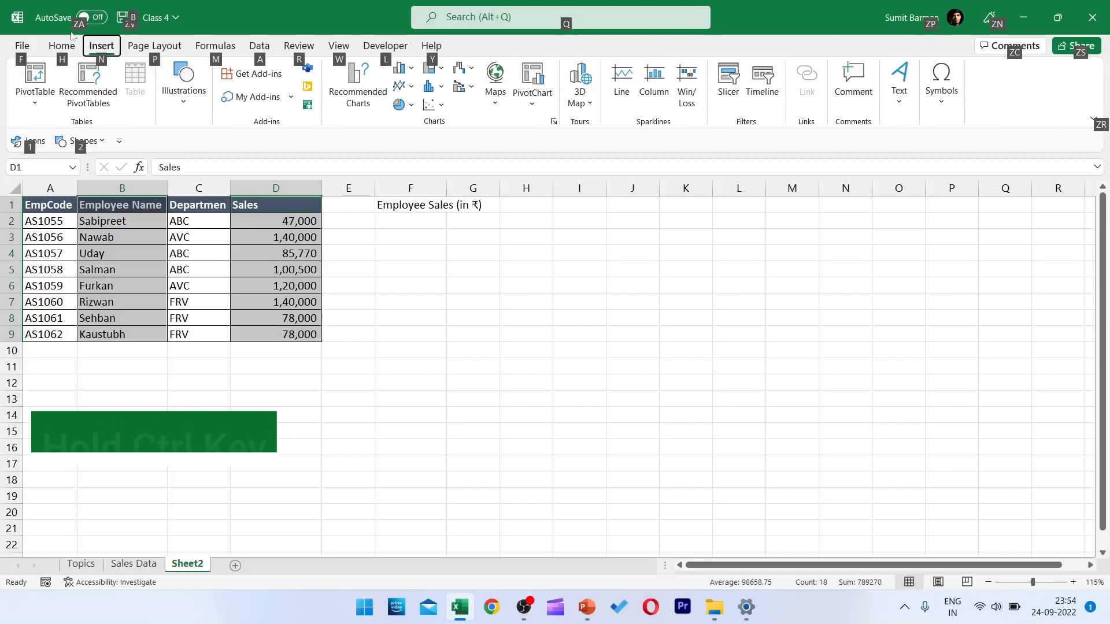
key("n")
key("q")
key("Down")
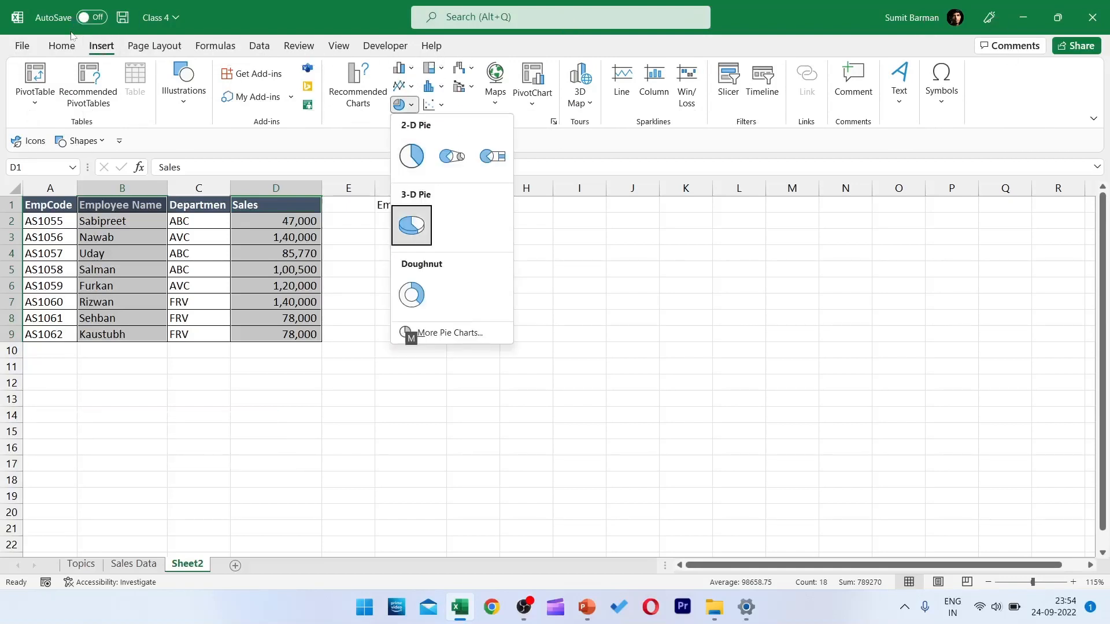
key("Return")
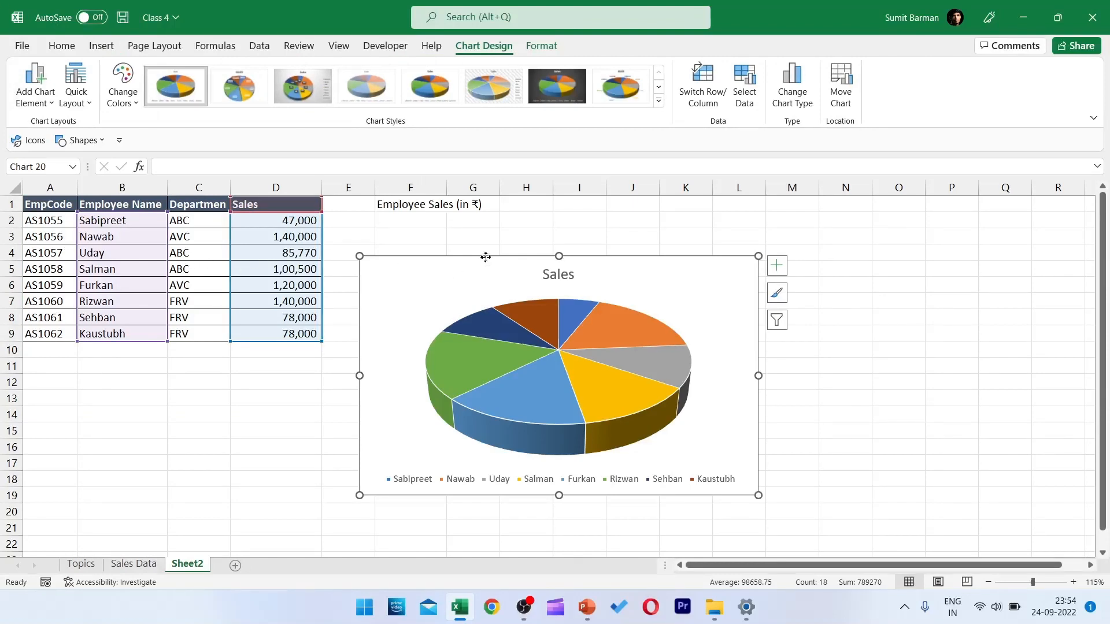
left_click_drag(486, 257, 478, 217)
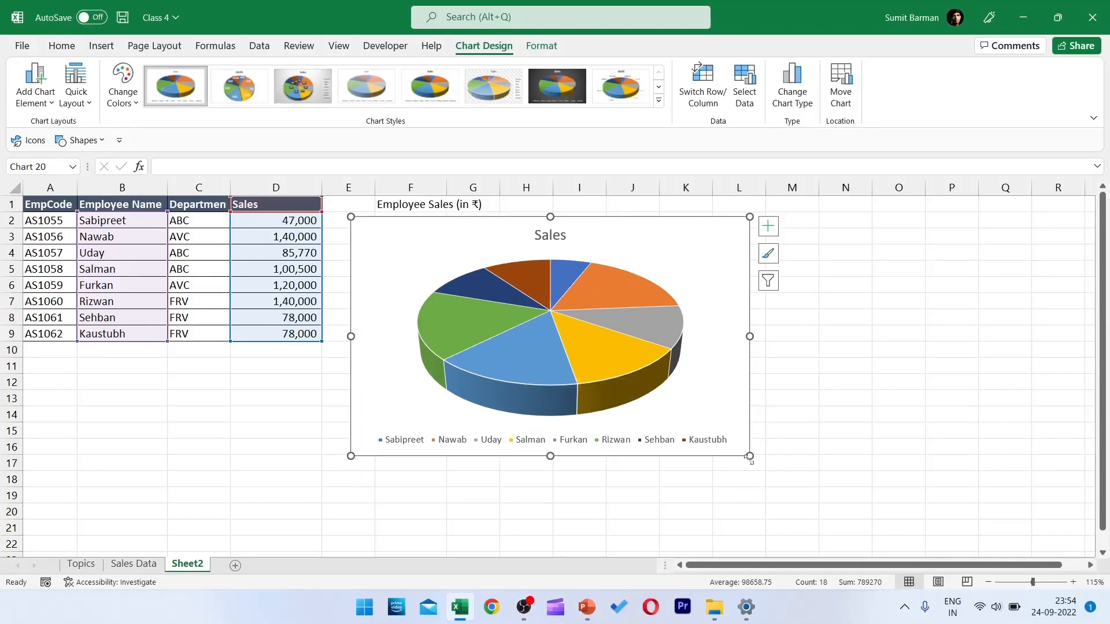
left_click_drag(750, 456, 876, 525)
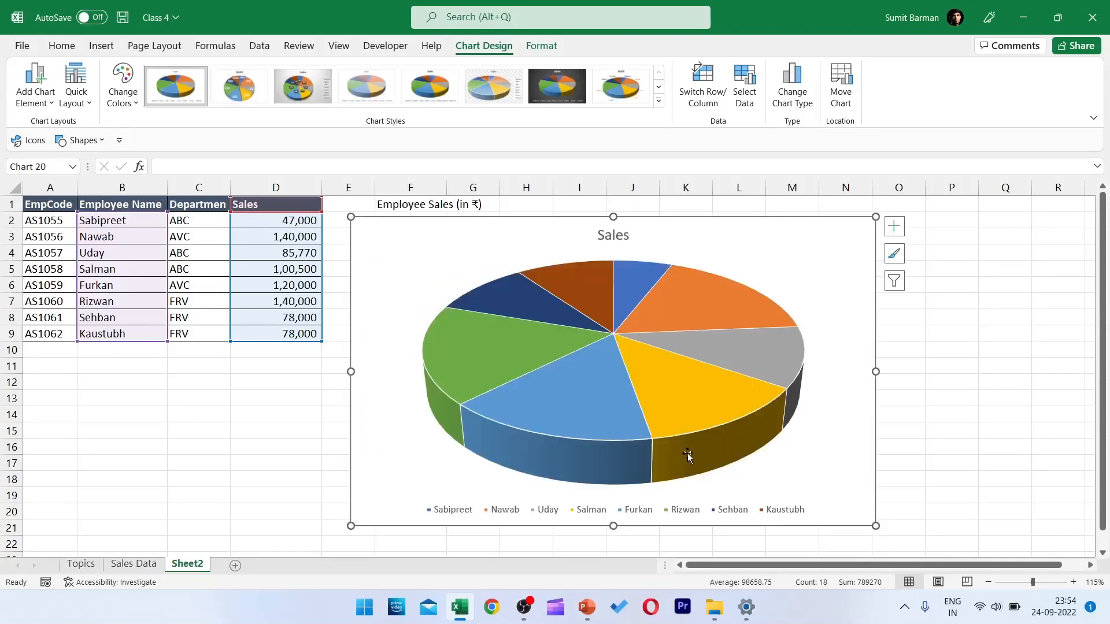
- Link the pie chart's title to cell F1 with the reference =Sheet2!$F$1
left_click(621, 245)
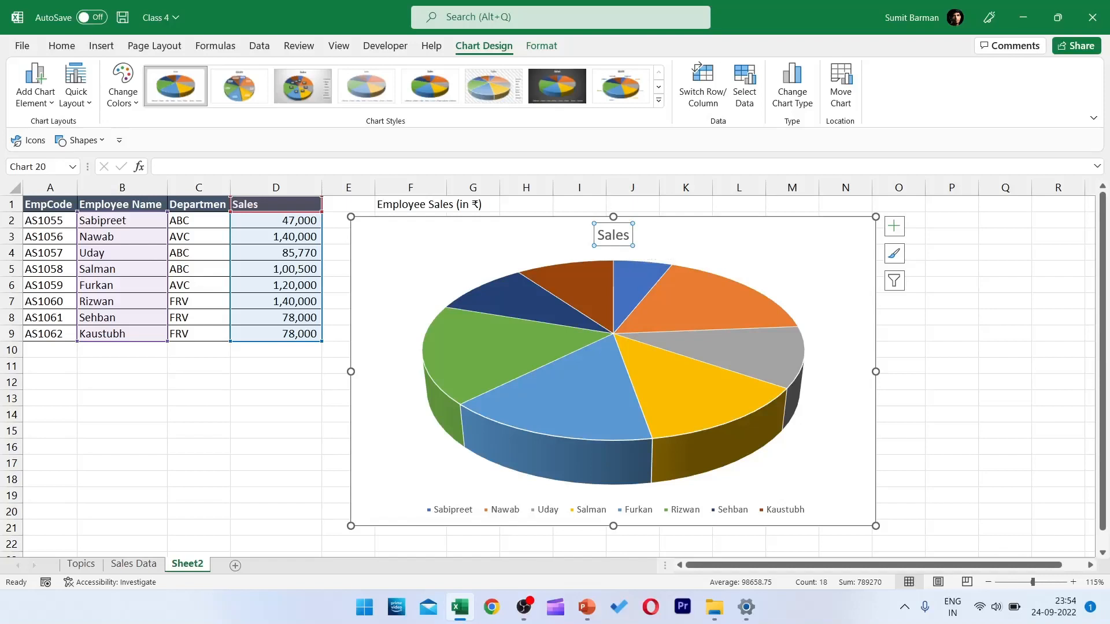
double_click(615, 234)
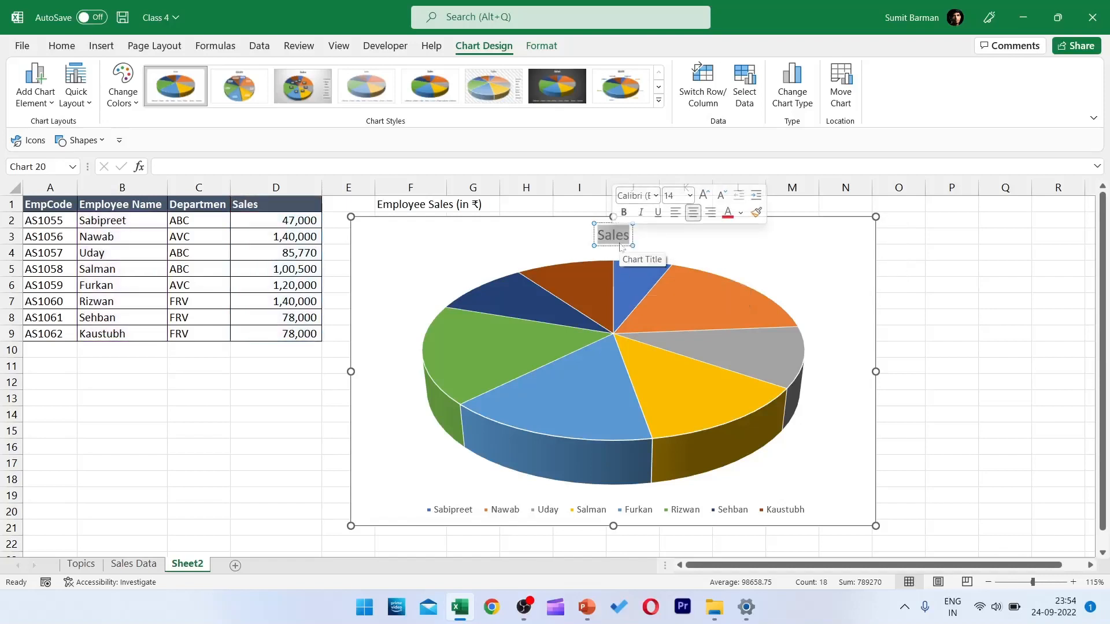
left_click(619, 240)
left_click(618, 246)
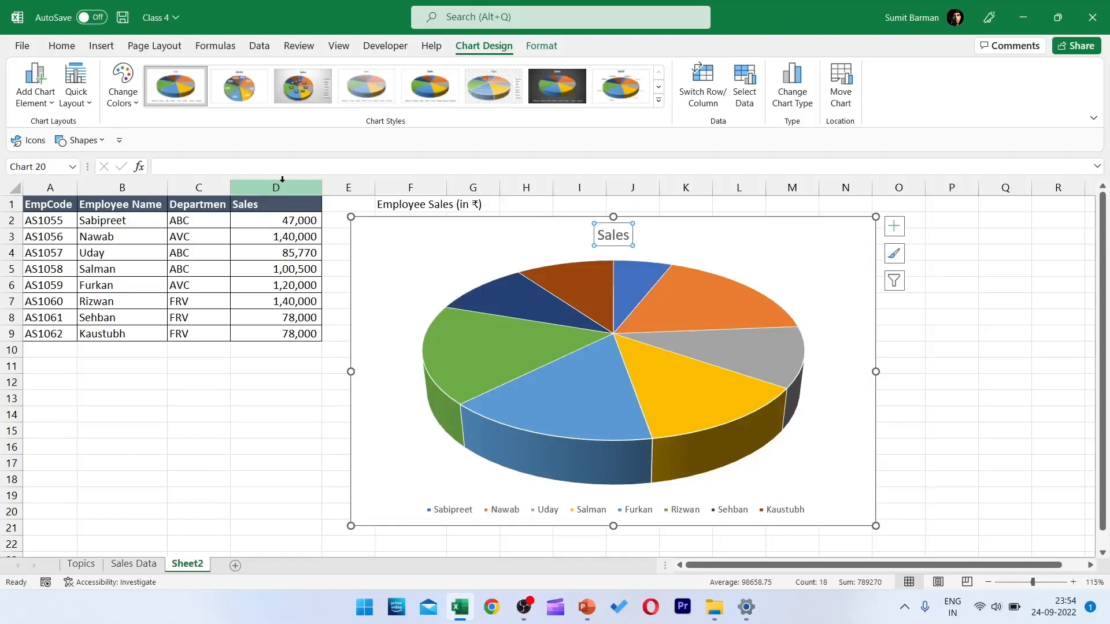
type("=")
left_click(397, 205)
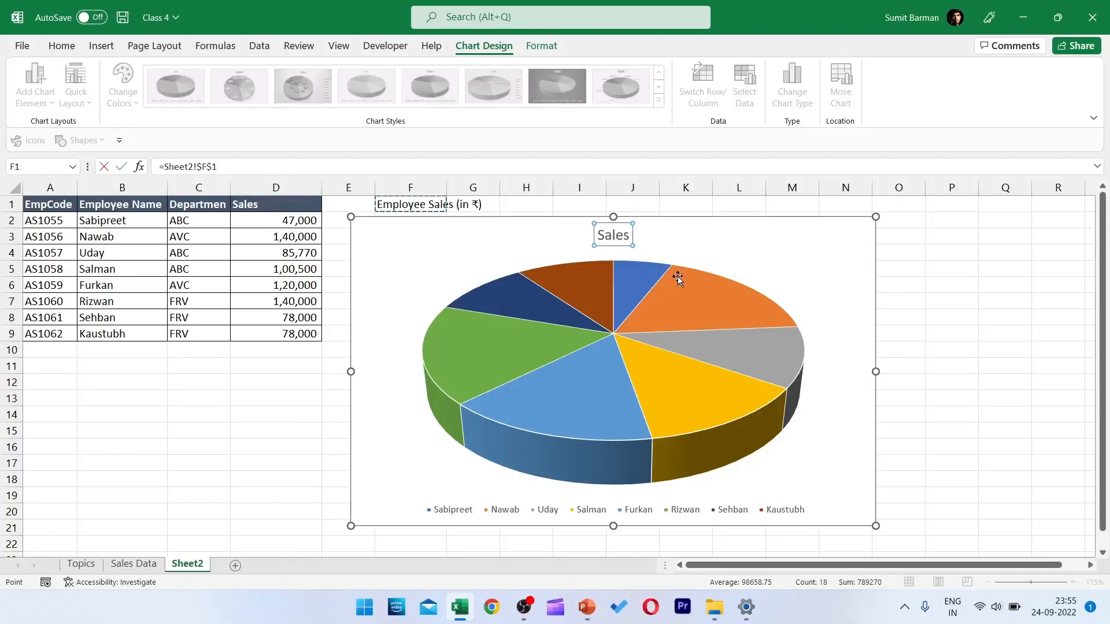
mouse_move(678, 277)
key("Return")
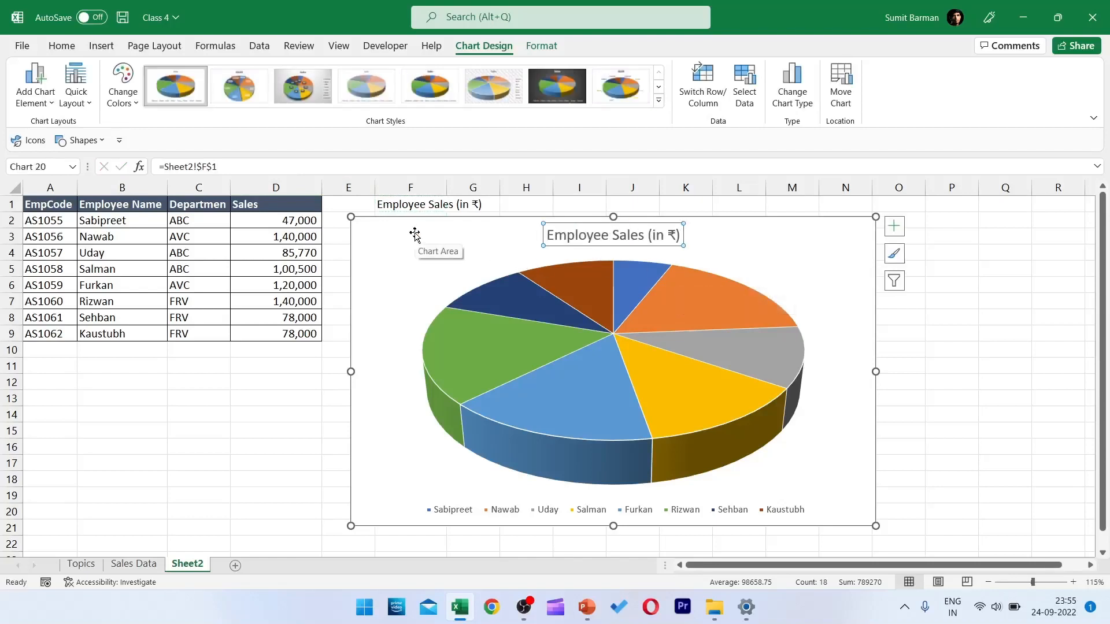
- Add data labels to the pie chart and position them at Outside End
left_click(640, 379)
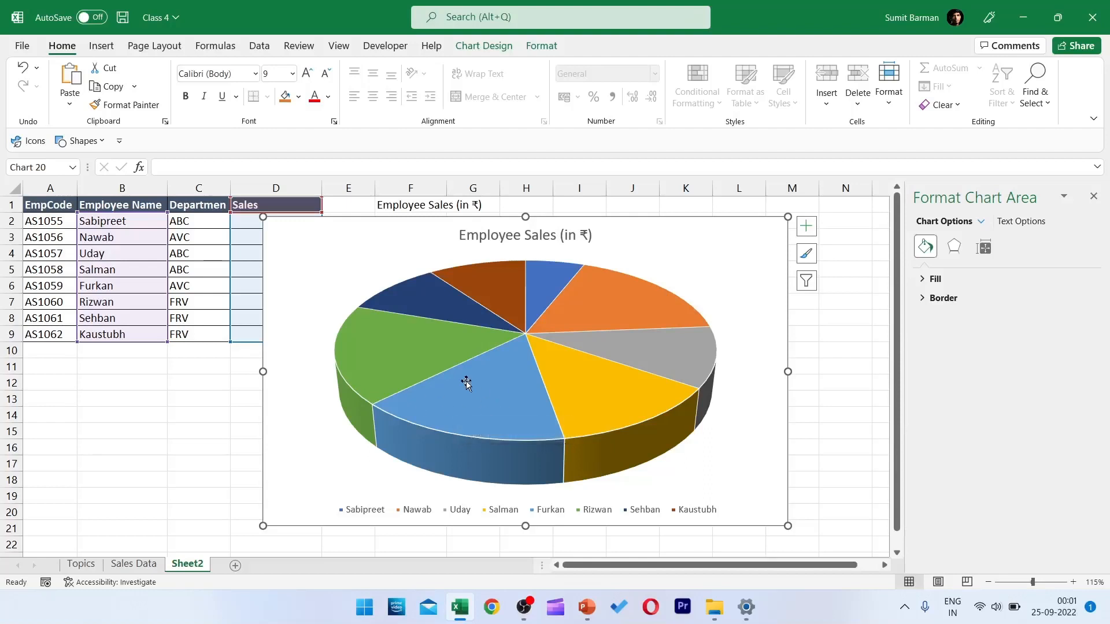
mouse_move(627, 301)
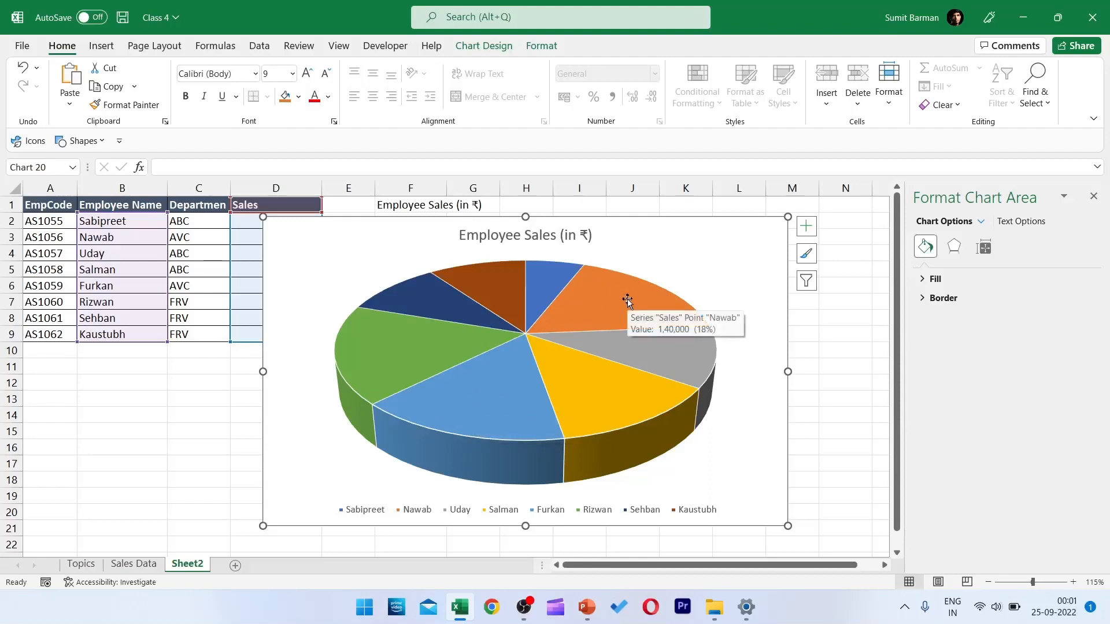
left_click(806, 226)
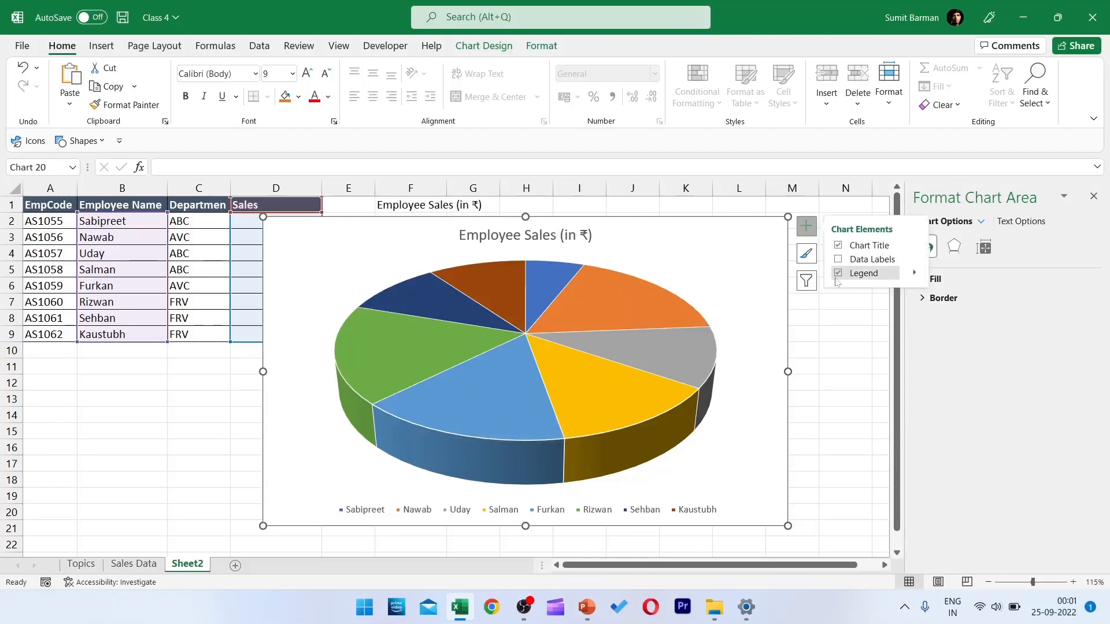
left_click(839, 260)
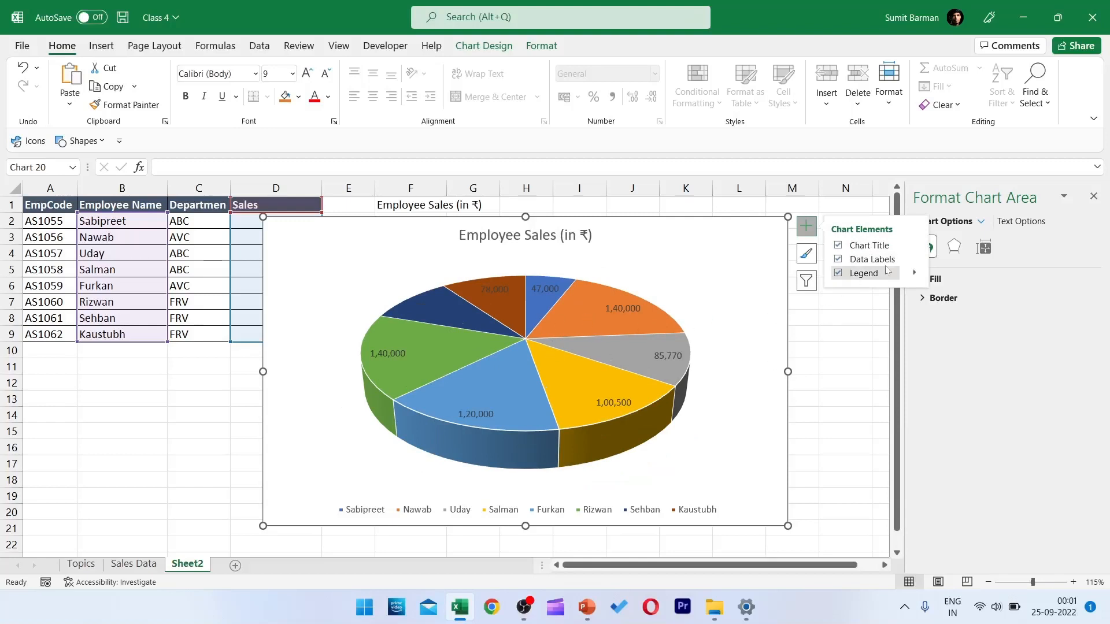
left_click(915, 259)
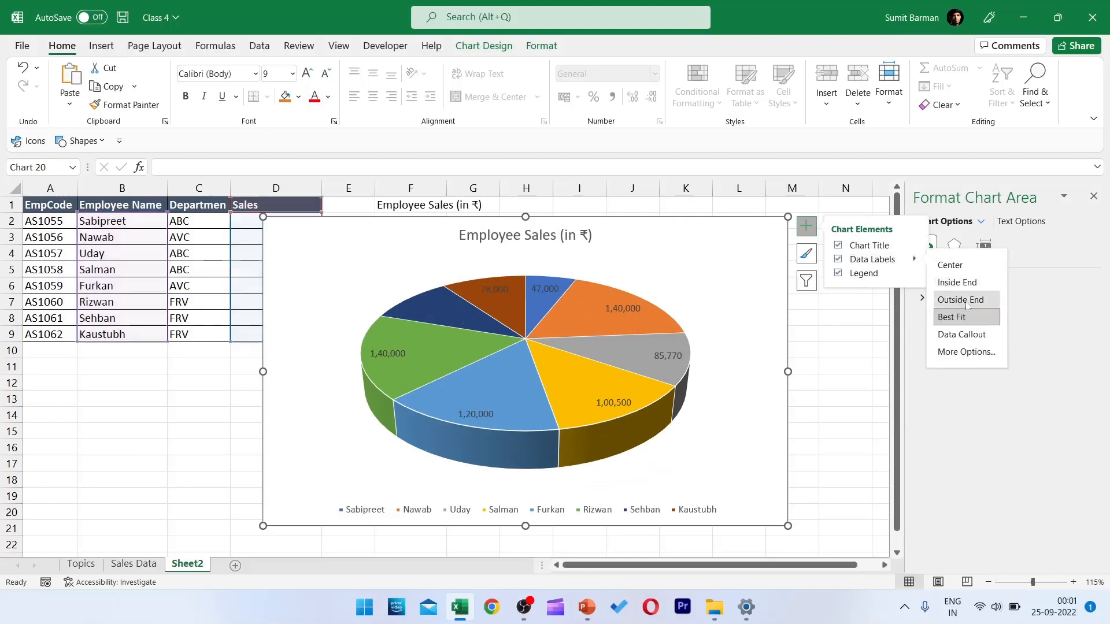
left_click(960, 300)
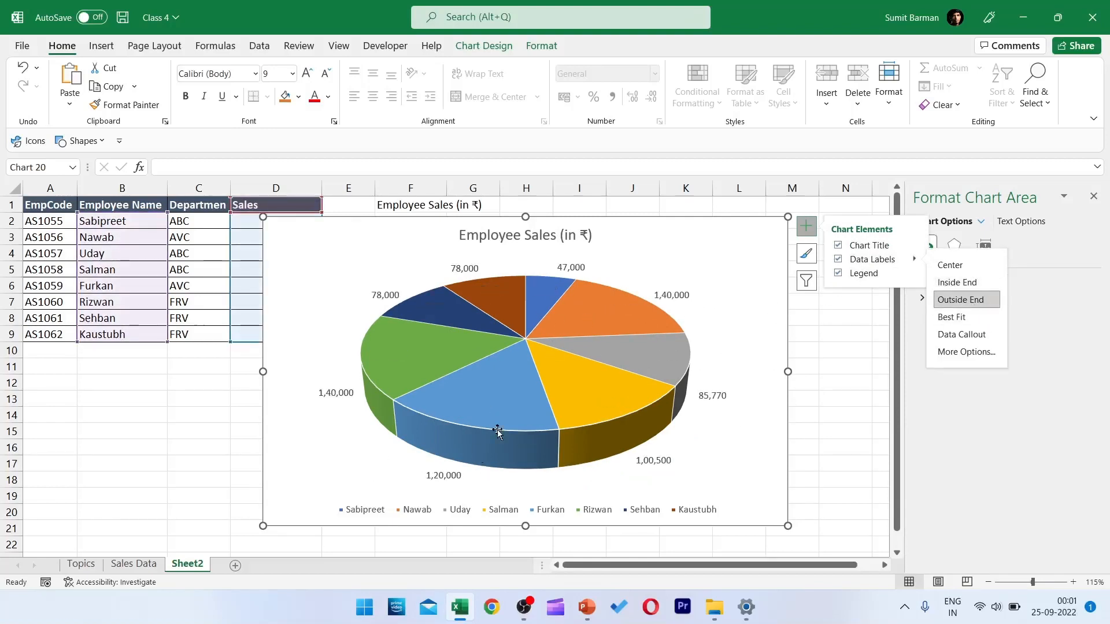
mouse_move(533, 413)
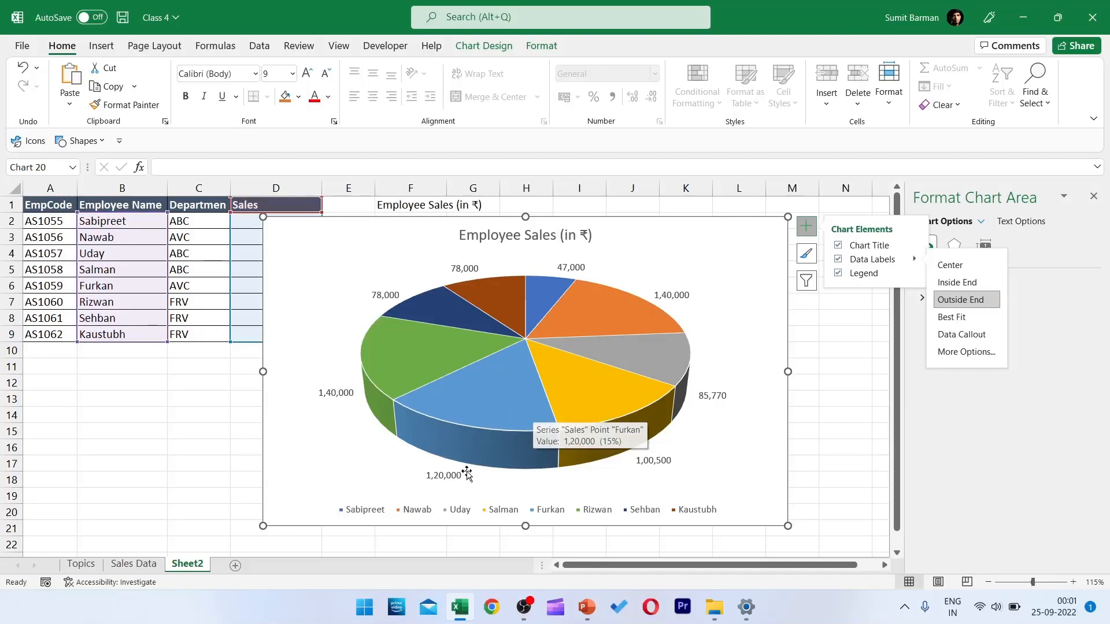
- Change the 3-D pie chart to the flat 2-D Pie chart type
left_click(643, 305)
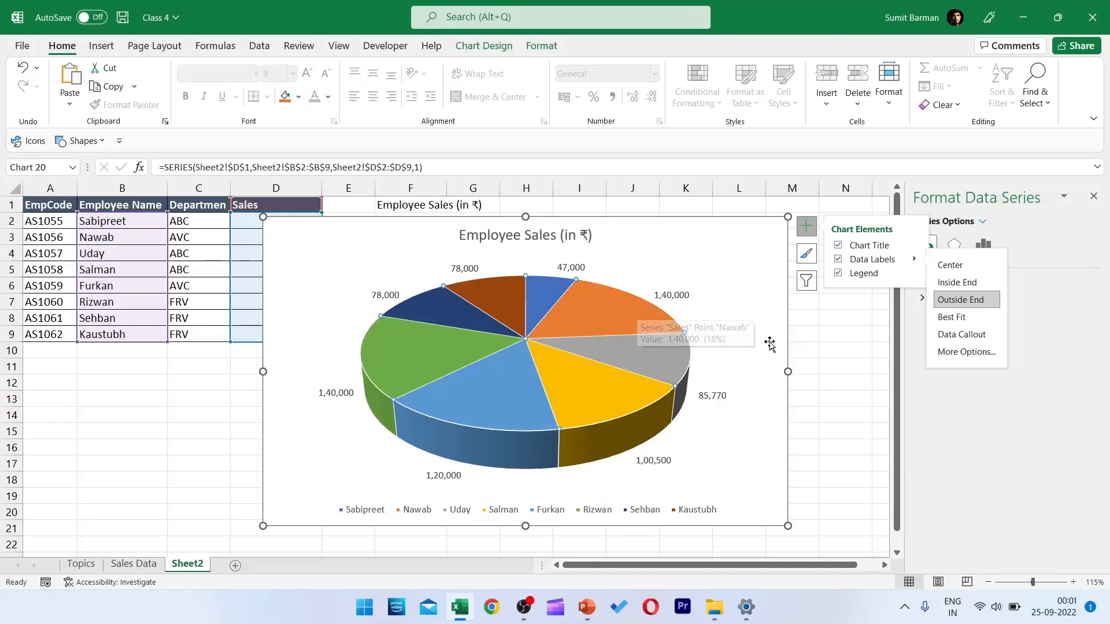
left_click(760, 261)
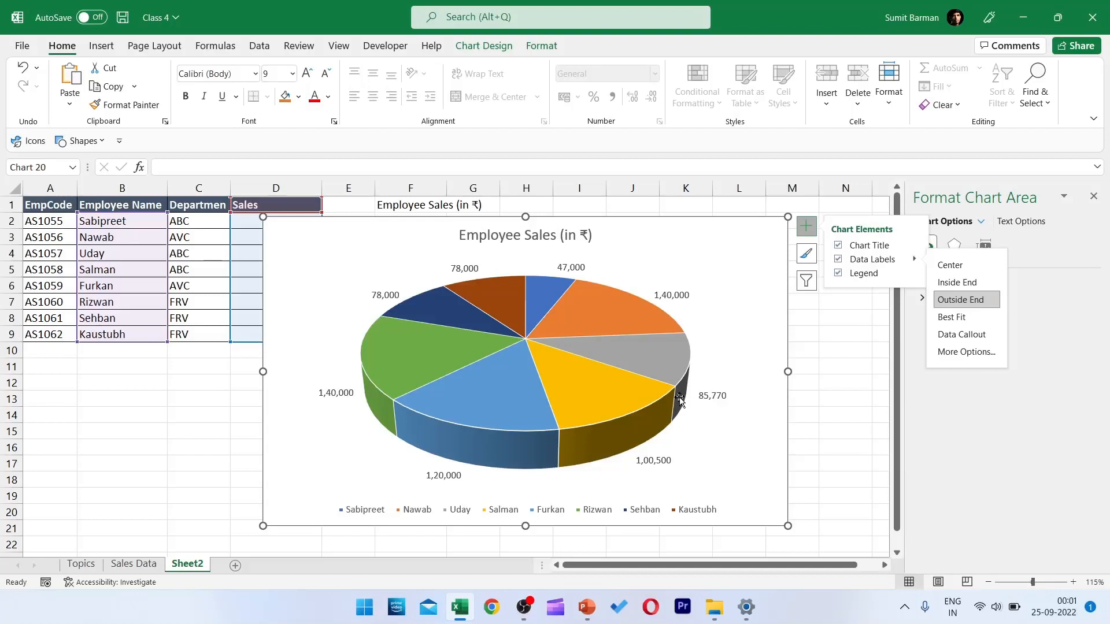
left_click(685, 242)
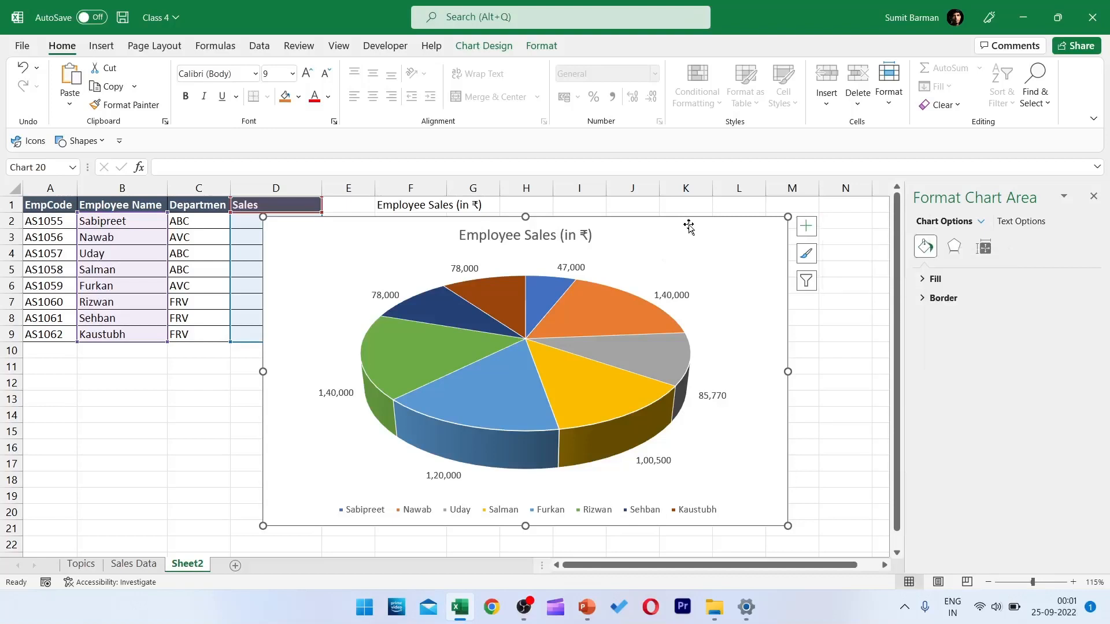
right_click(683, 238)
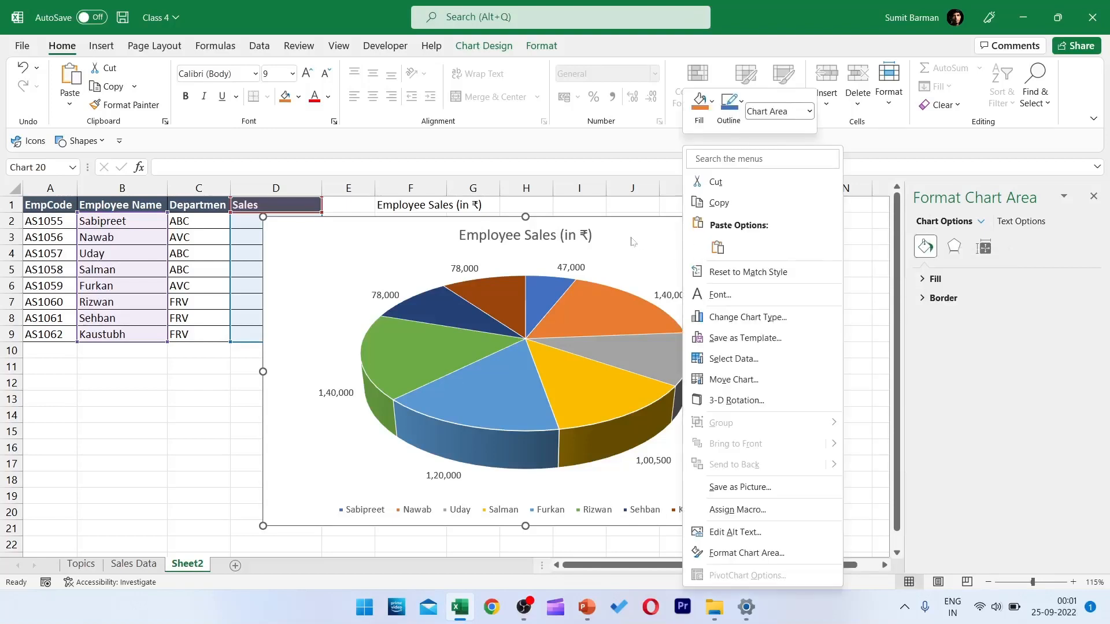
left_click(758, 325)
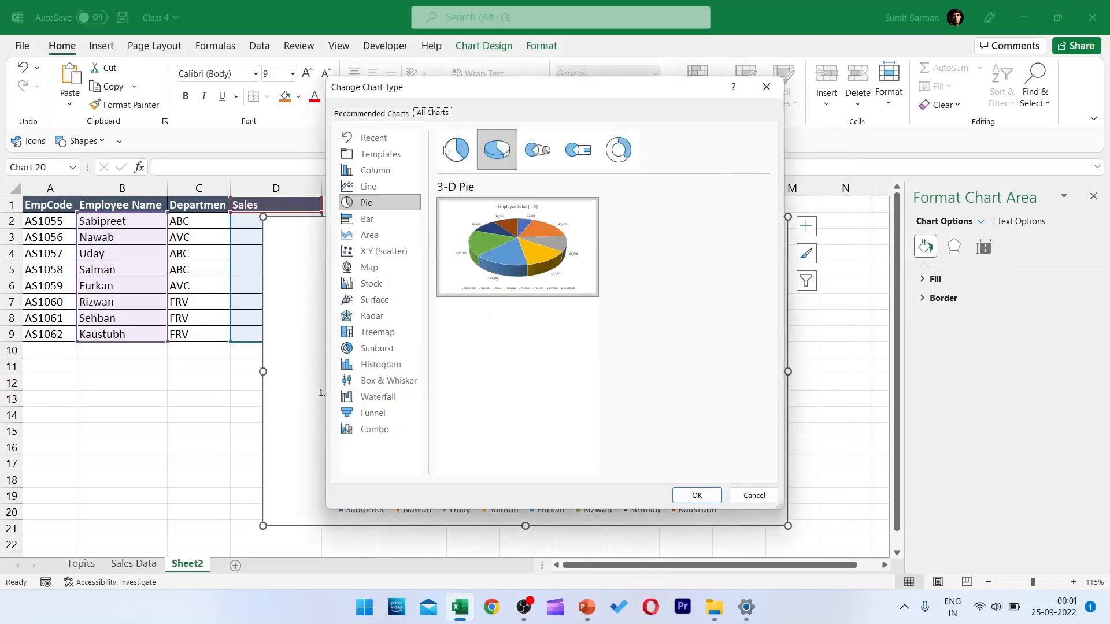
left_click(456, 149)
double_click(539, 241)
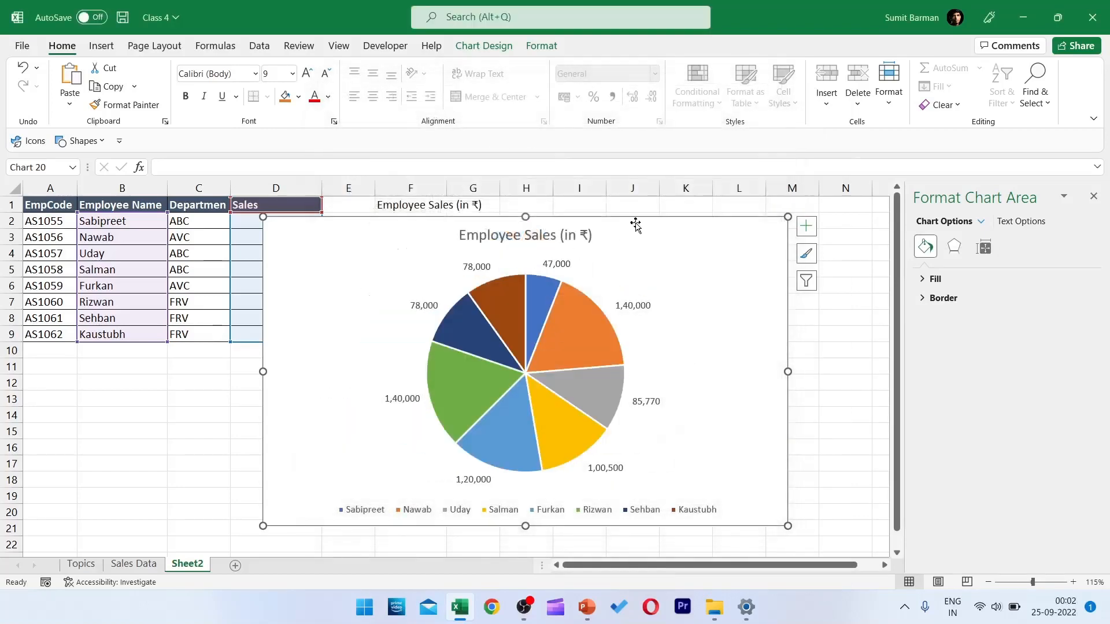
- Move the pie chart over the employee table and place a copy of it beside it, over columns G to O
left_click_drag(636, 226, 84, 263)
right_click(85, 271)
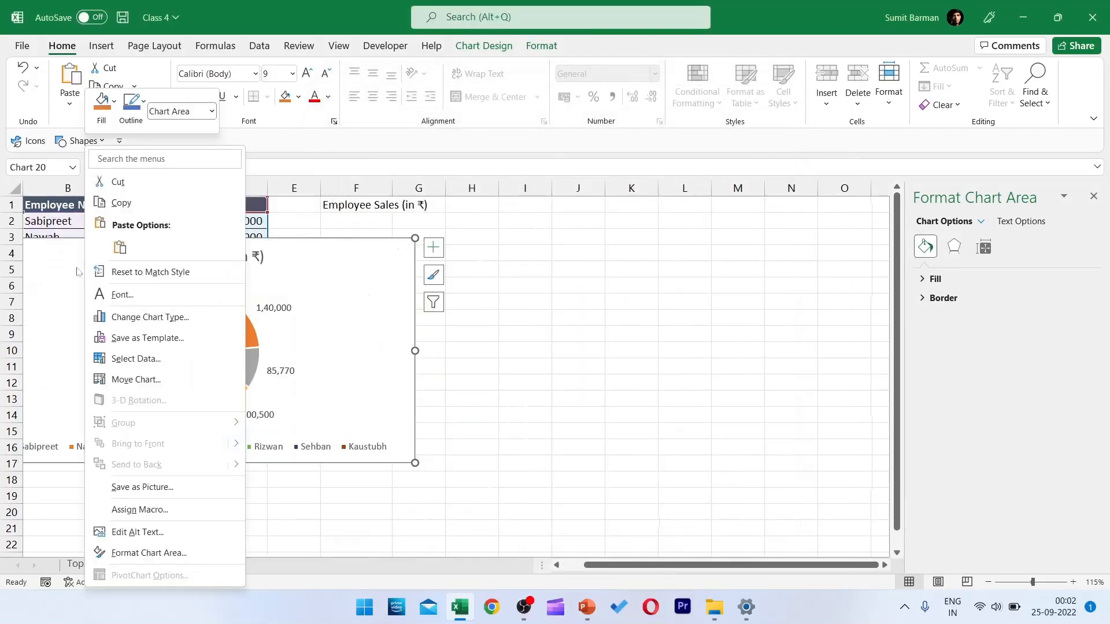
left_click(122, 203)
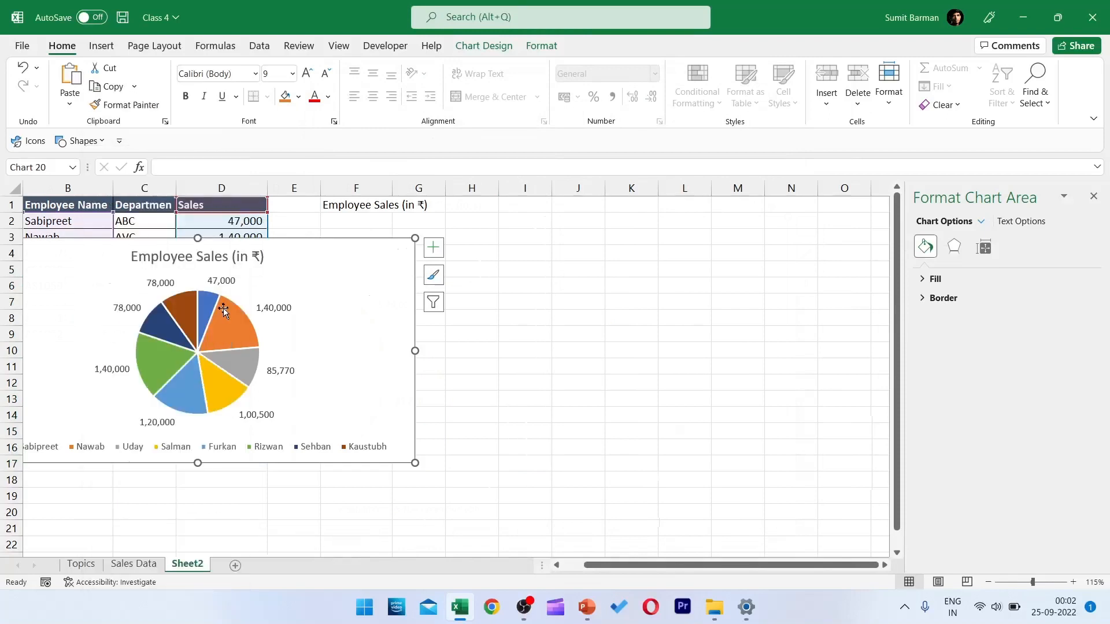
right_click(534, 243)
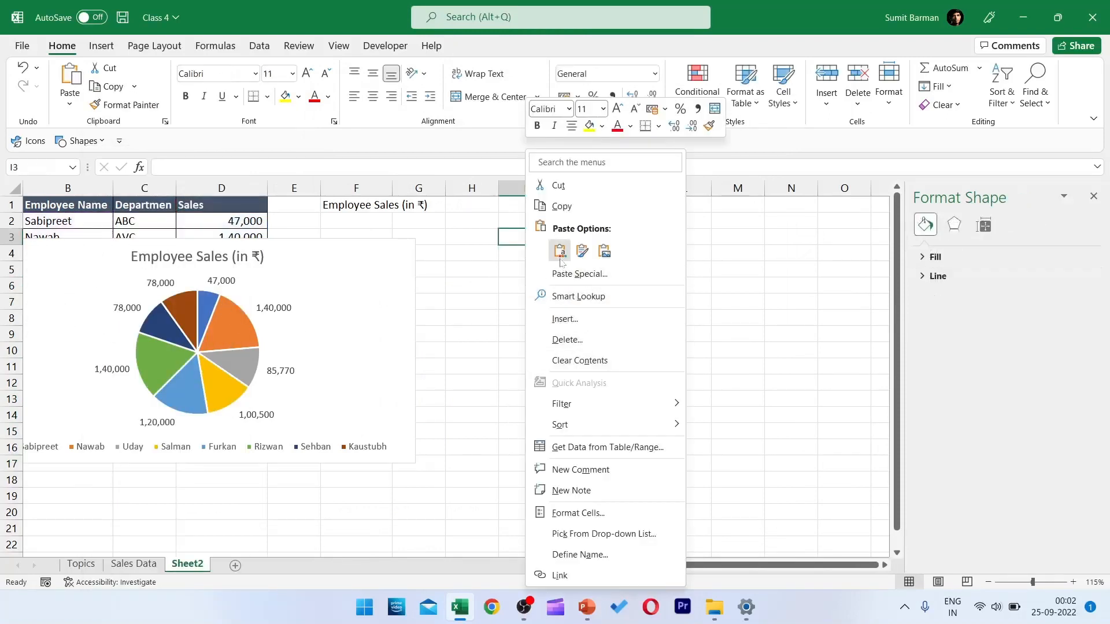
left_click(492, 288)
left_click(337, 242)
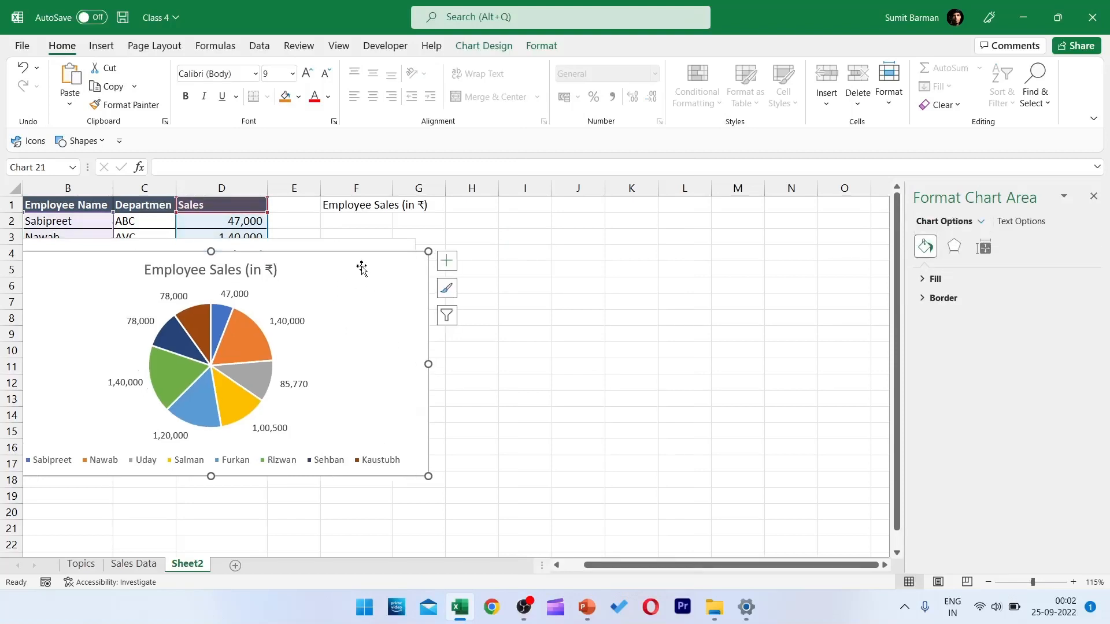
left_click_drag(340, 243, 782, 241)
- Change the copied pie chart to the Clustered Bar chart type
right_click(476, 277)
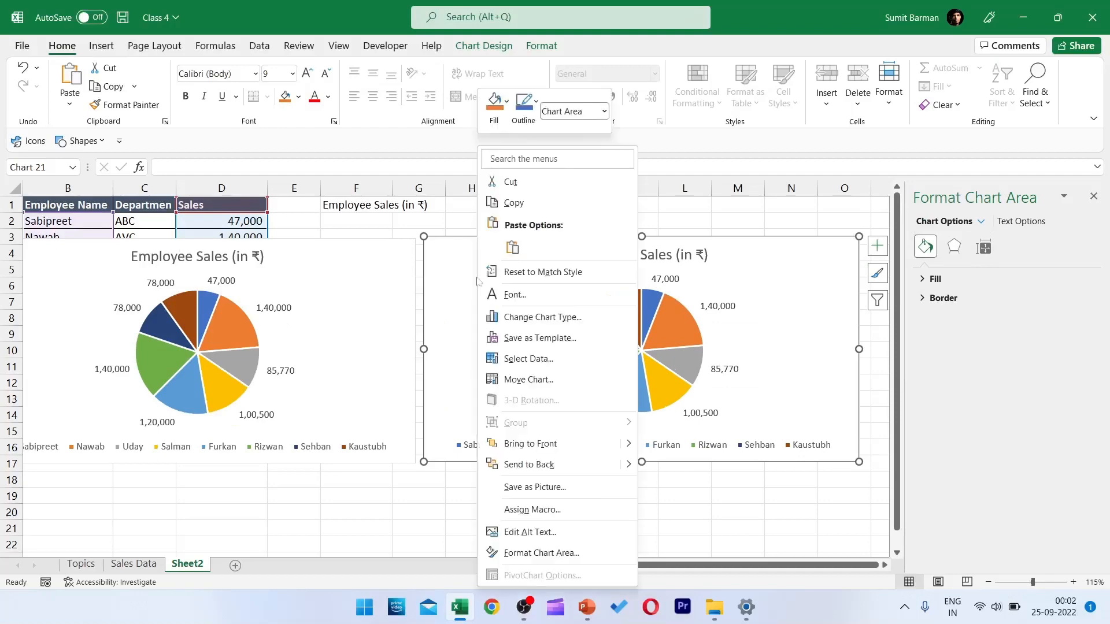
left_click(553, 320)
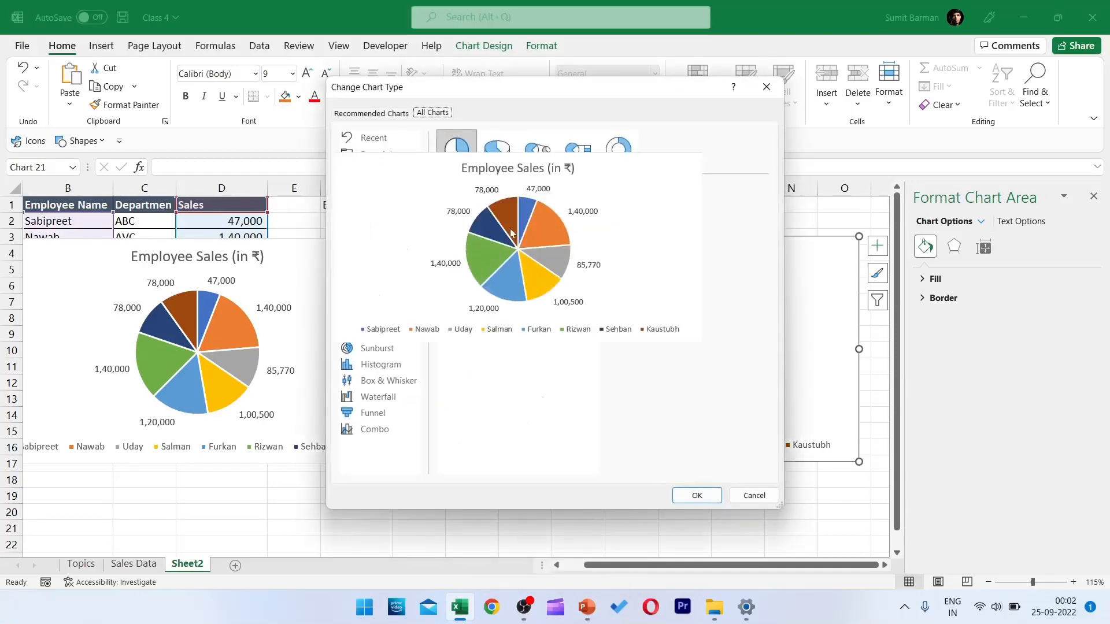
left_click(368, 219)
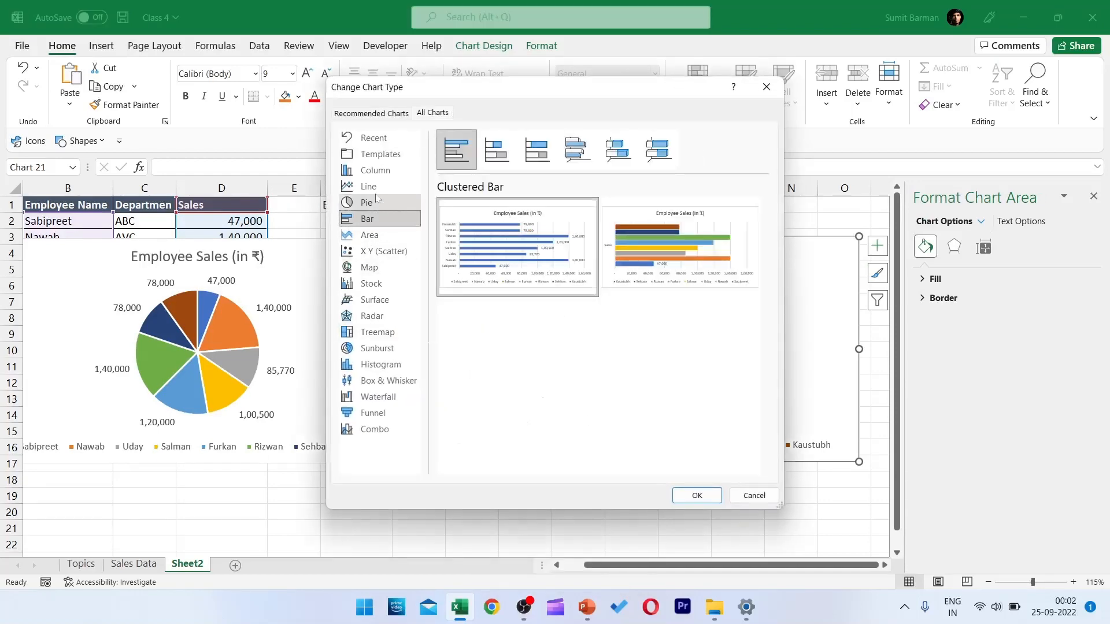
left_click(376, 170)
left_click(380, 224)
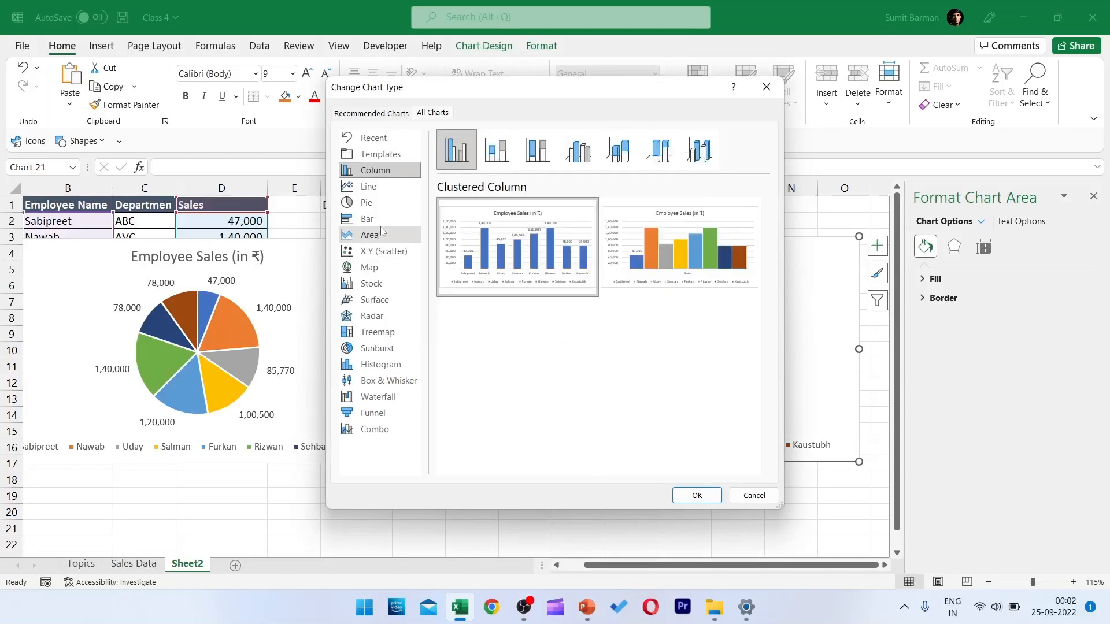
left_click(697, 495)
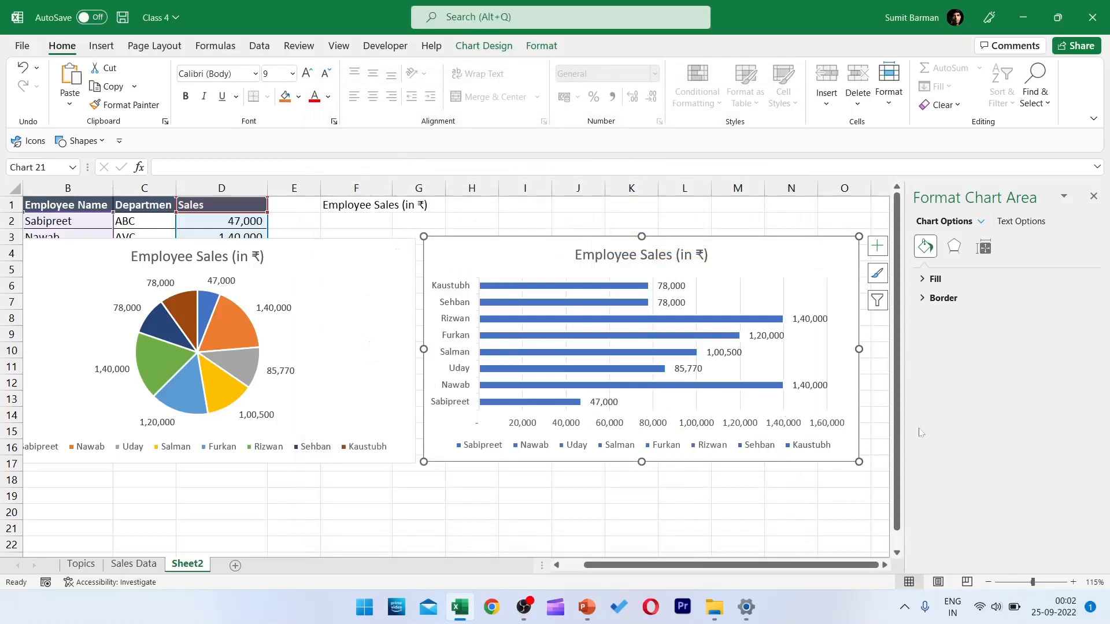
- Close the formatting pane, then shift the bar chart over columns I to Q and the pie chart closer beside it
left_click(1095, 196)
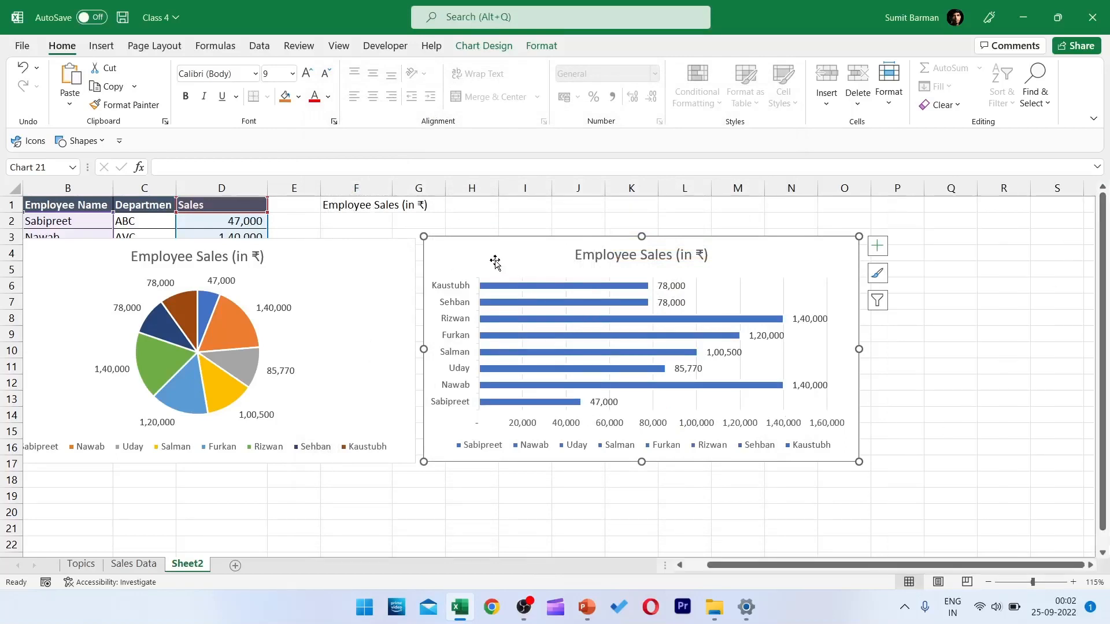
left_click_drag(507, 238, 714, 234)
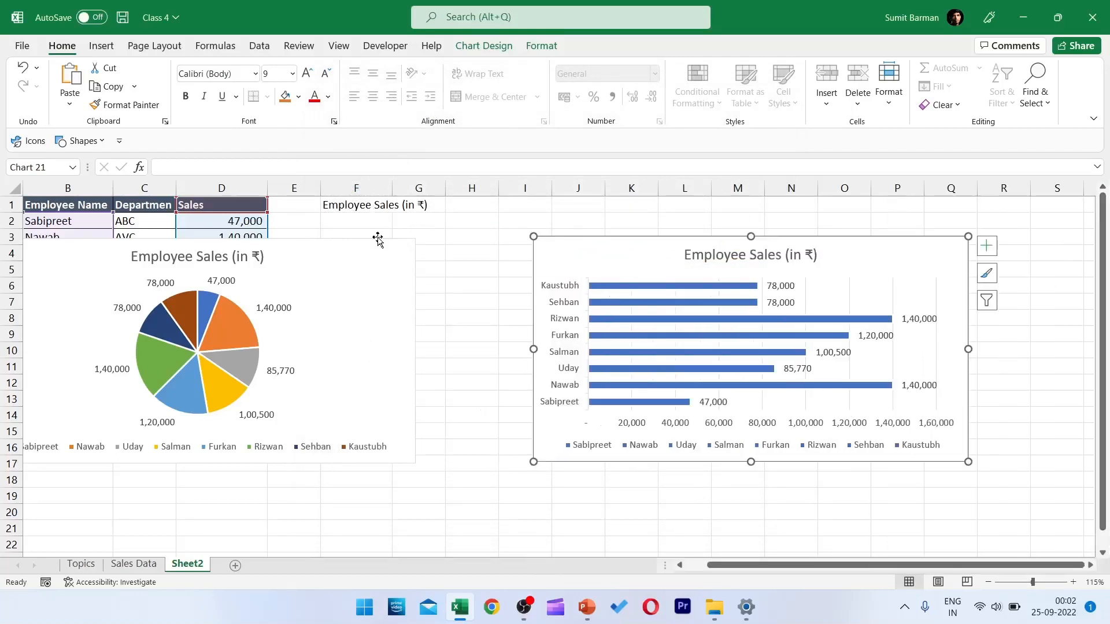
left_click_drag(381, 239, 472, 240)
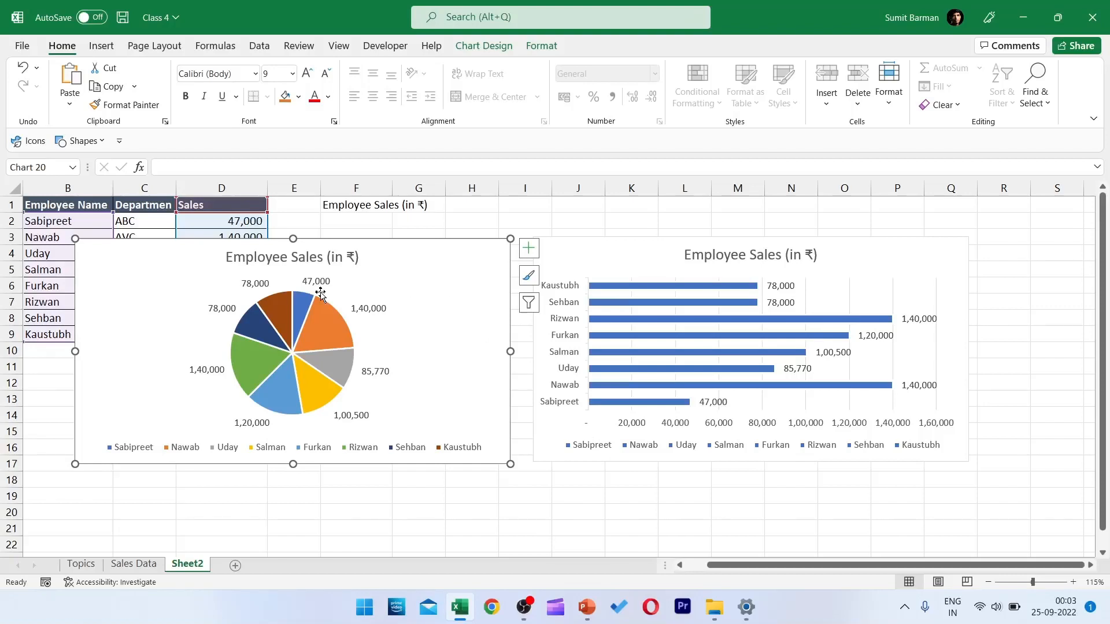
- Remove the data labels from both the pie and bar charts, and align the pie chart's top edge with the bar chart's
left_click(528, 249)
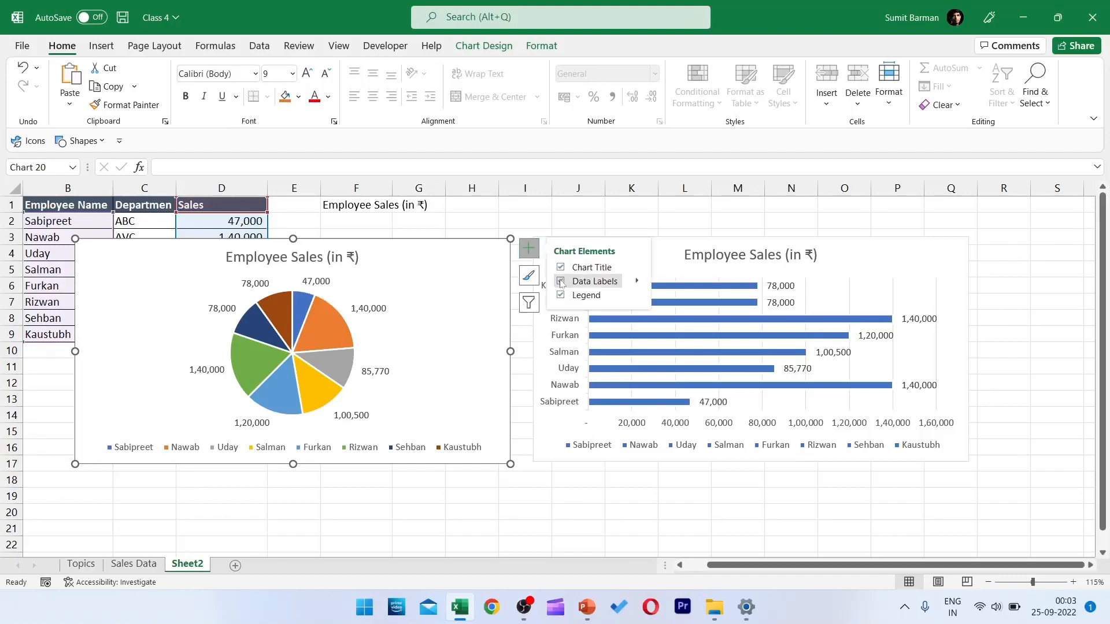
left_click(561, 282)
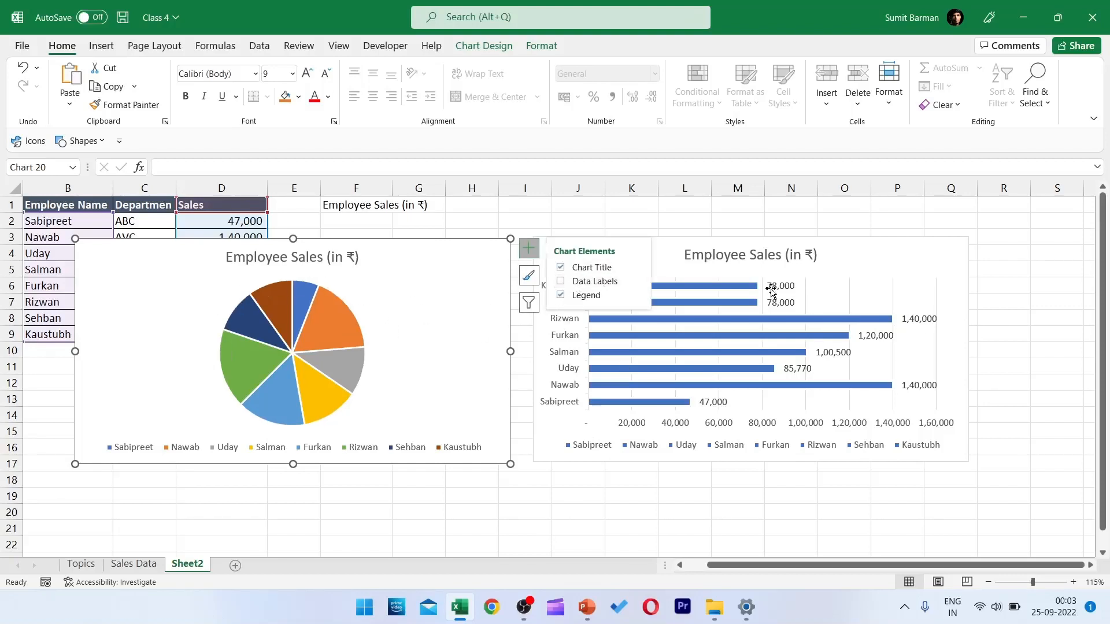
left_click(773, 288)
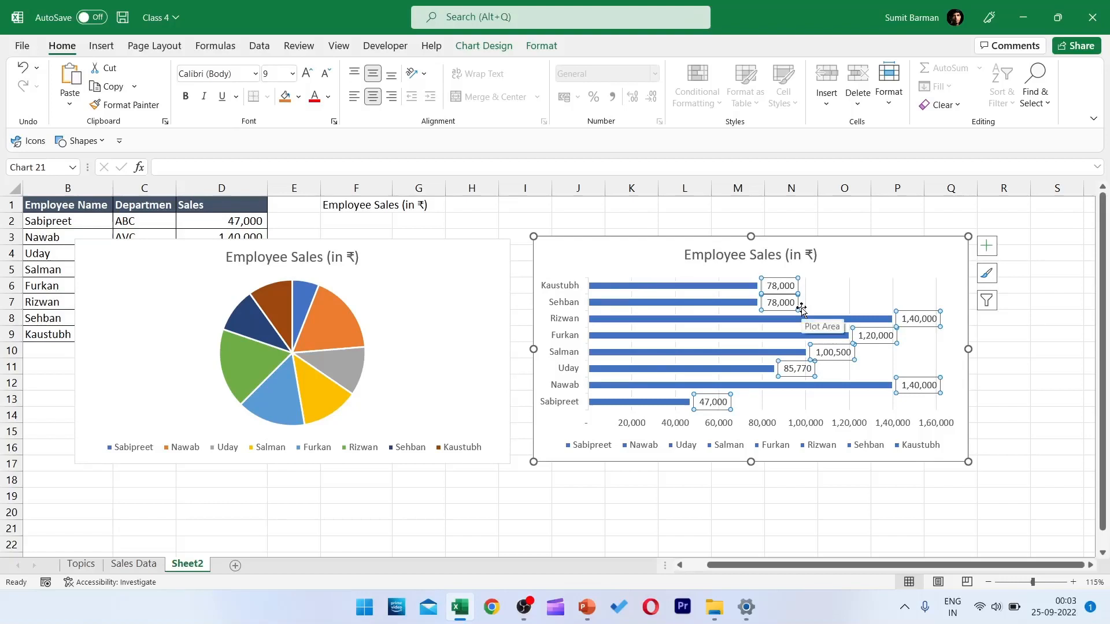
key("Delete")
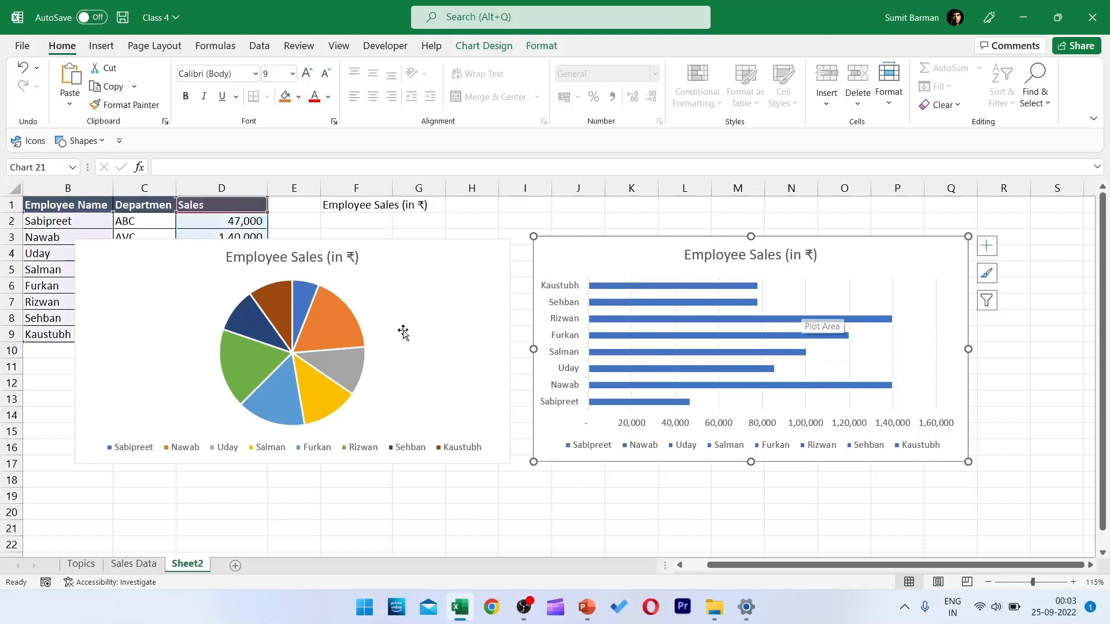
left_click_drag(499, 381, 503, 379)
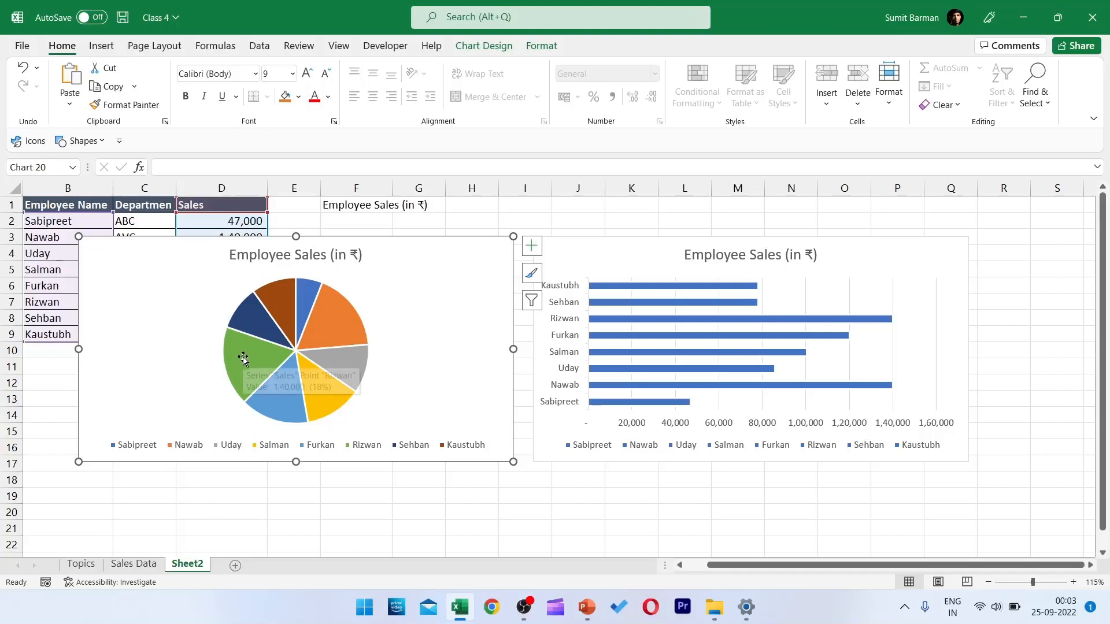
- Compare how easily employee sales can be read from the pie slices and from the bars
mouse_move(230, 341)
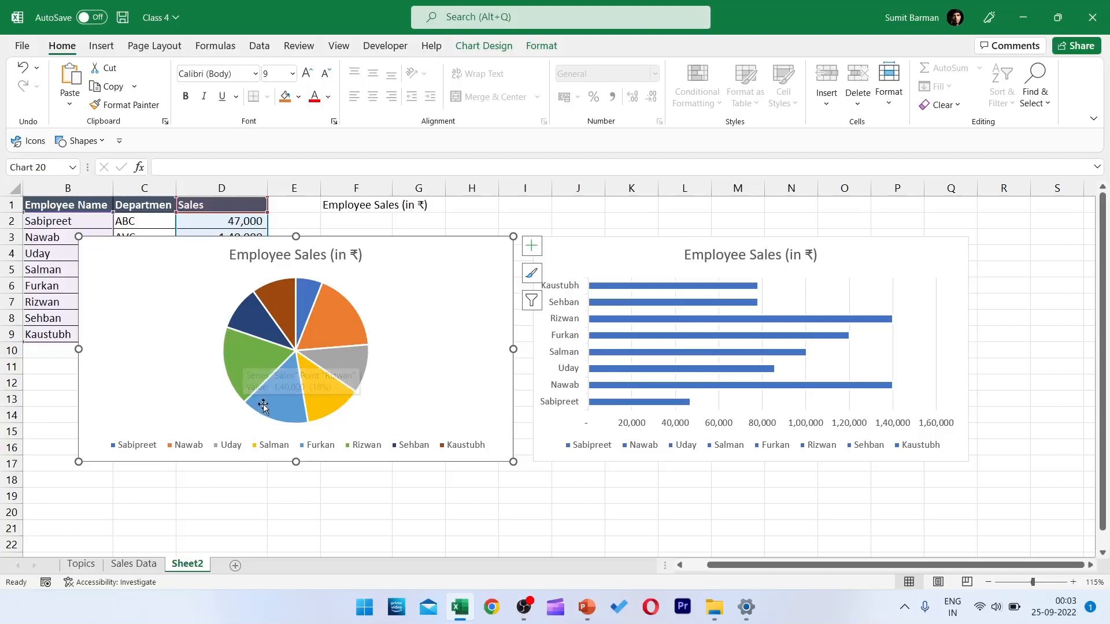
mouse_move(263, 405)
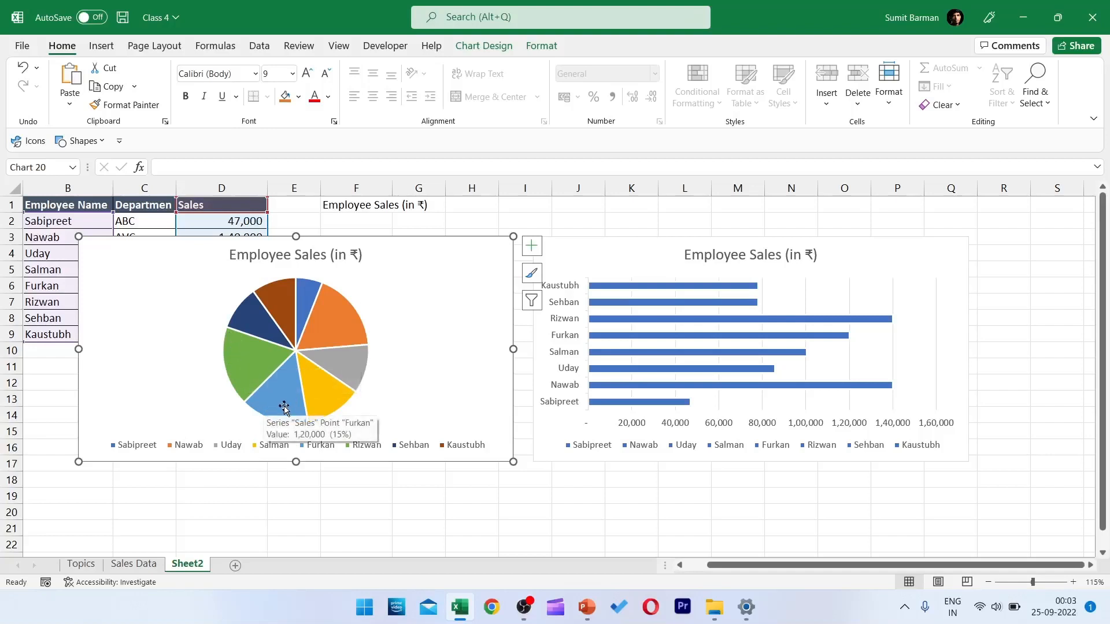
mouse_move(227, 377)
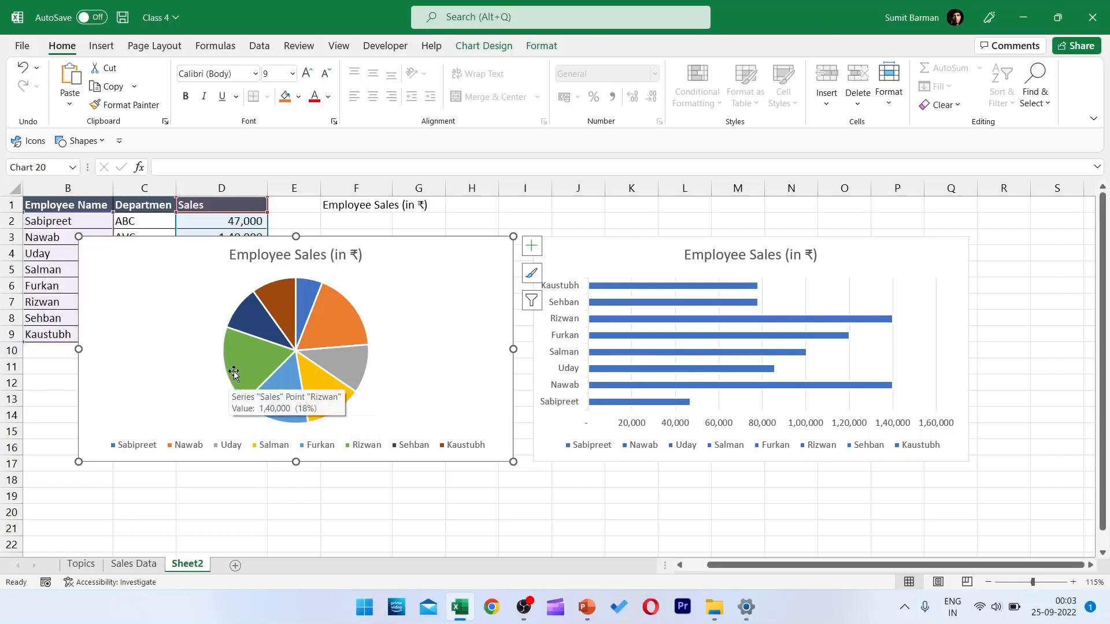
left_click(636, 240)
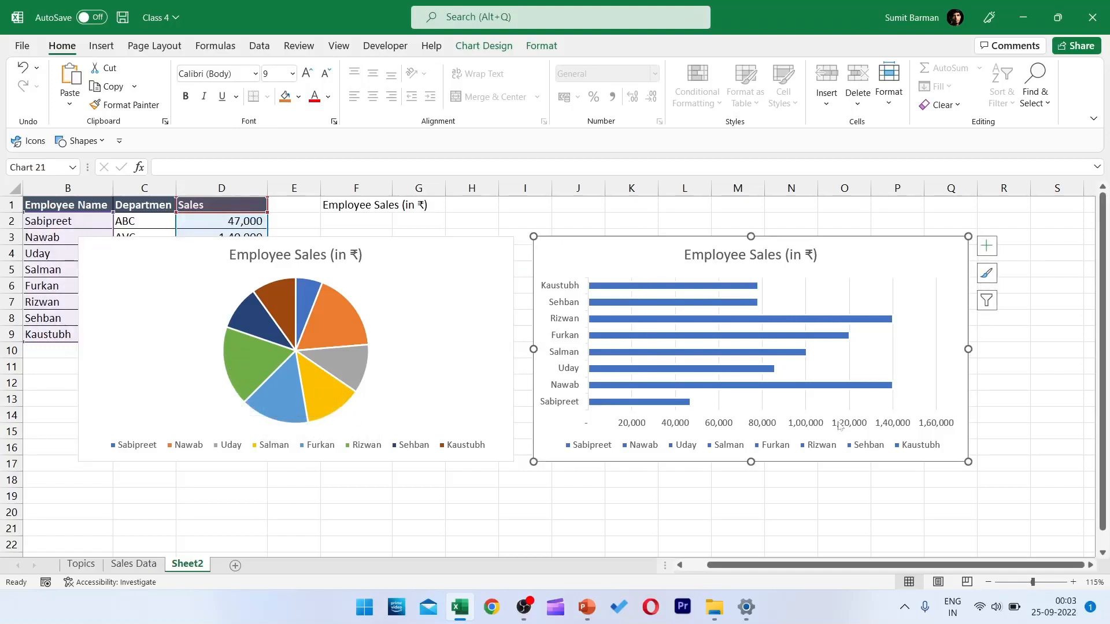
mouse_move(716, 350)
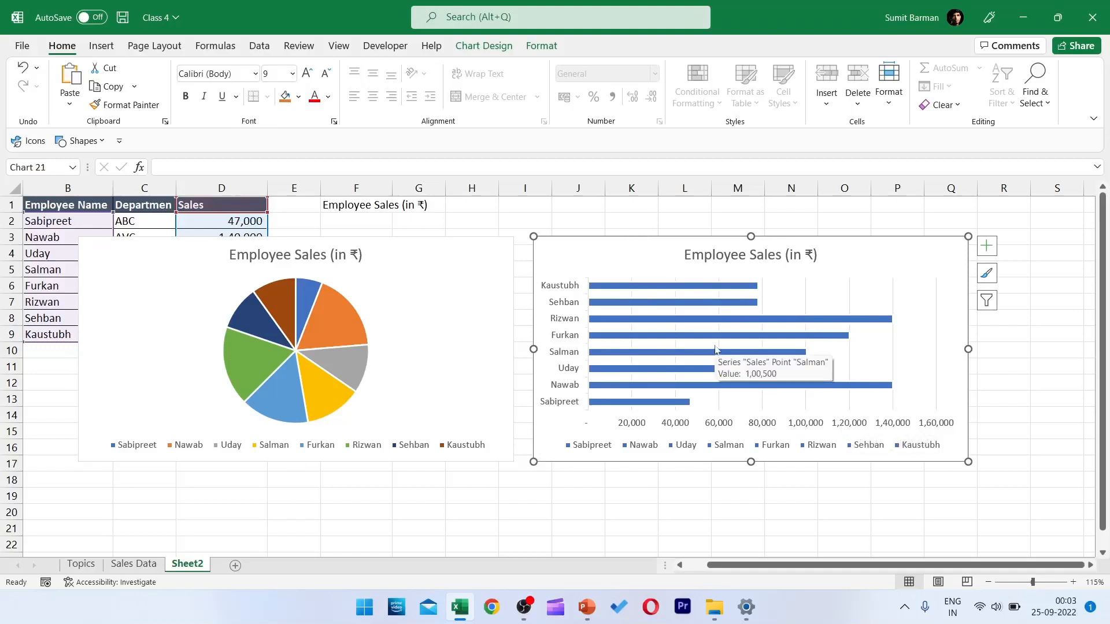
left_click(891, 319)
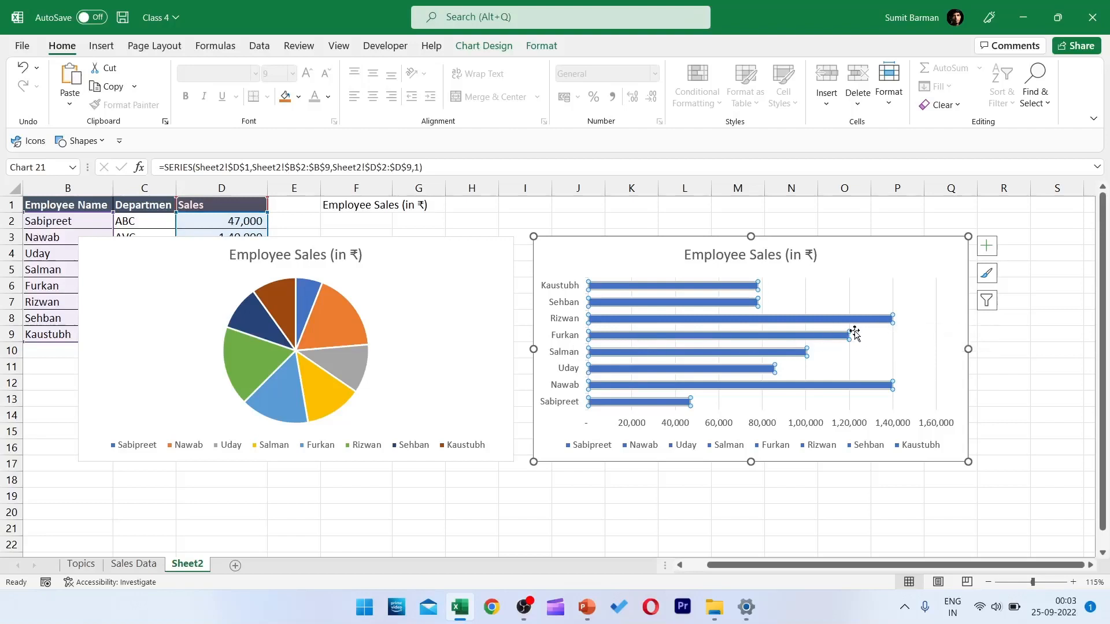
mouse_move(821, 345)
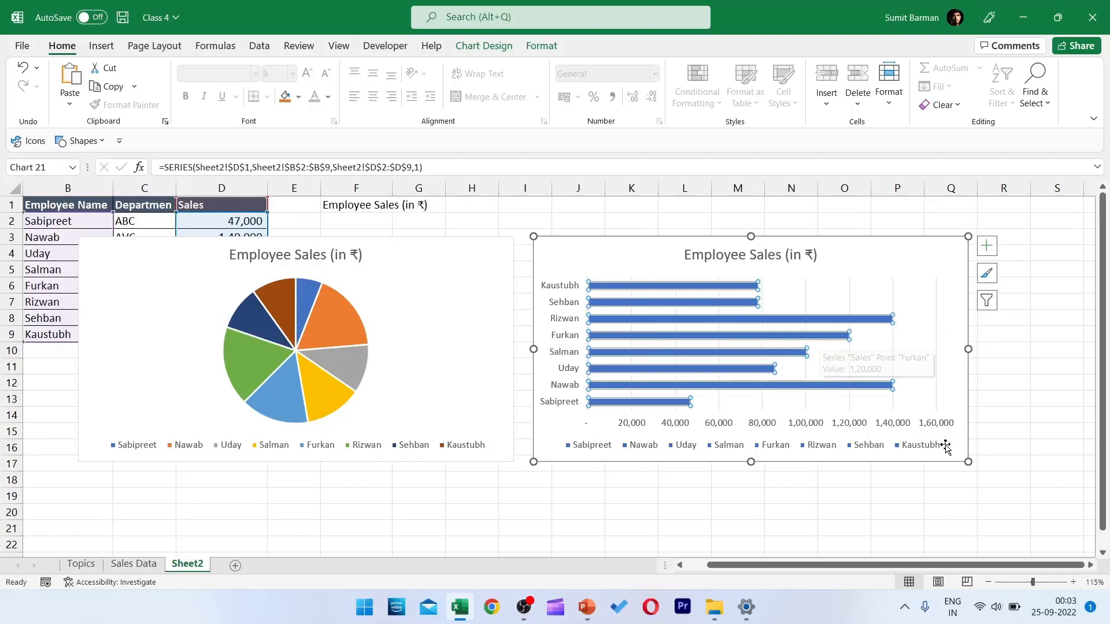
- Duplicate the Employee Sales bar chart and place the copy beside the original, over columns J to R
left_click(918, 492)
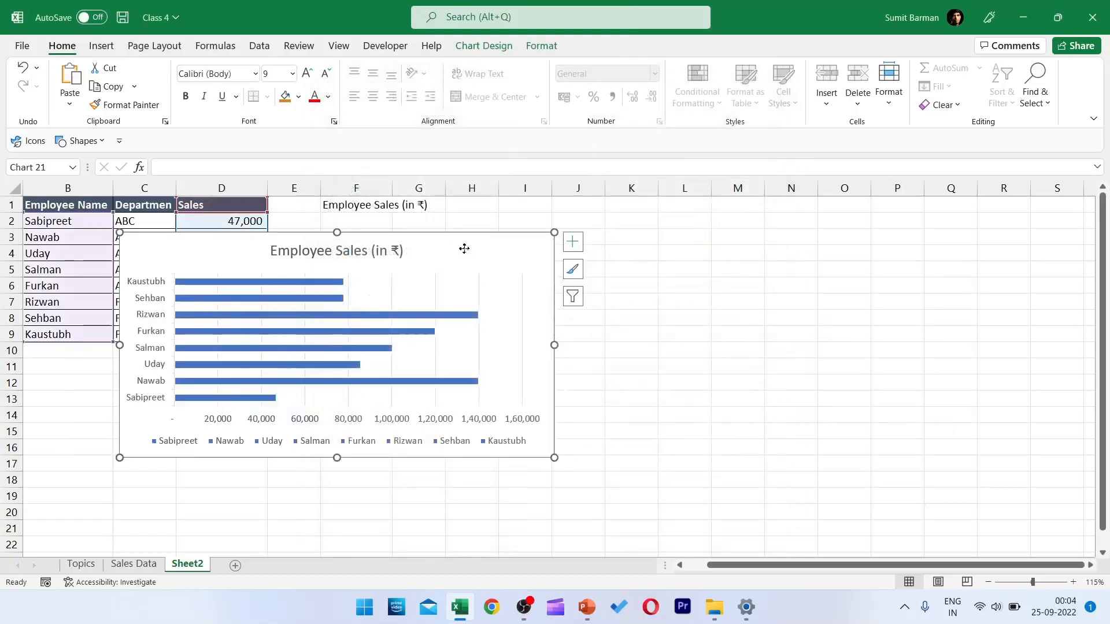
key("ctrl+d")
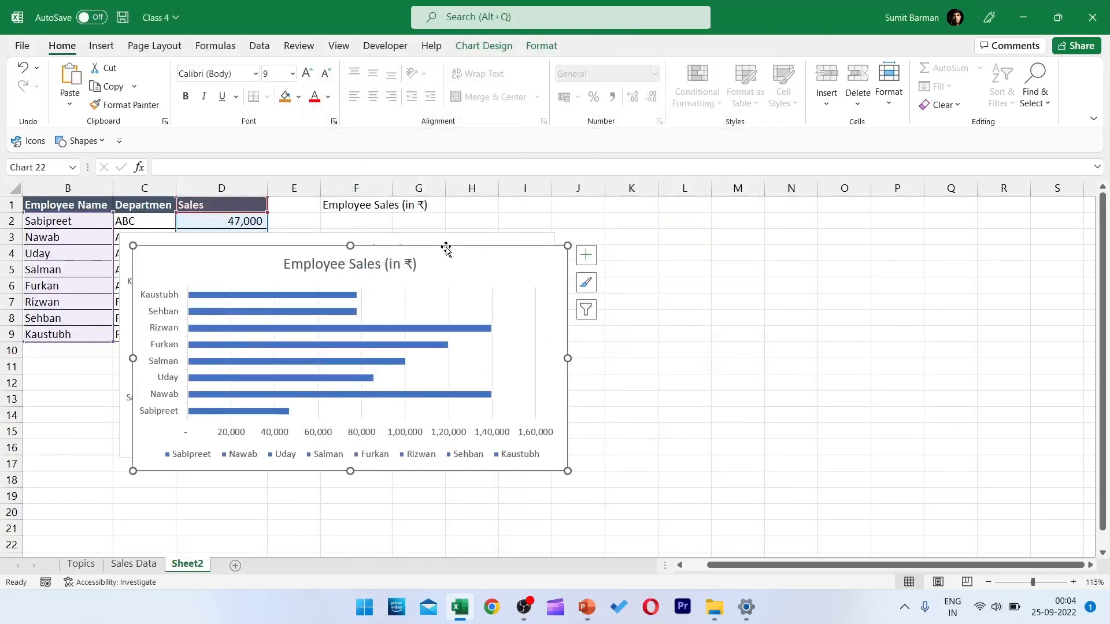
left_click_drag(445, 246, 887, 233)
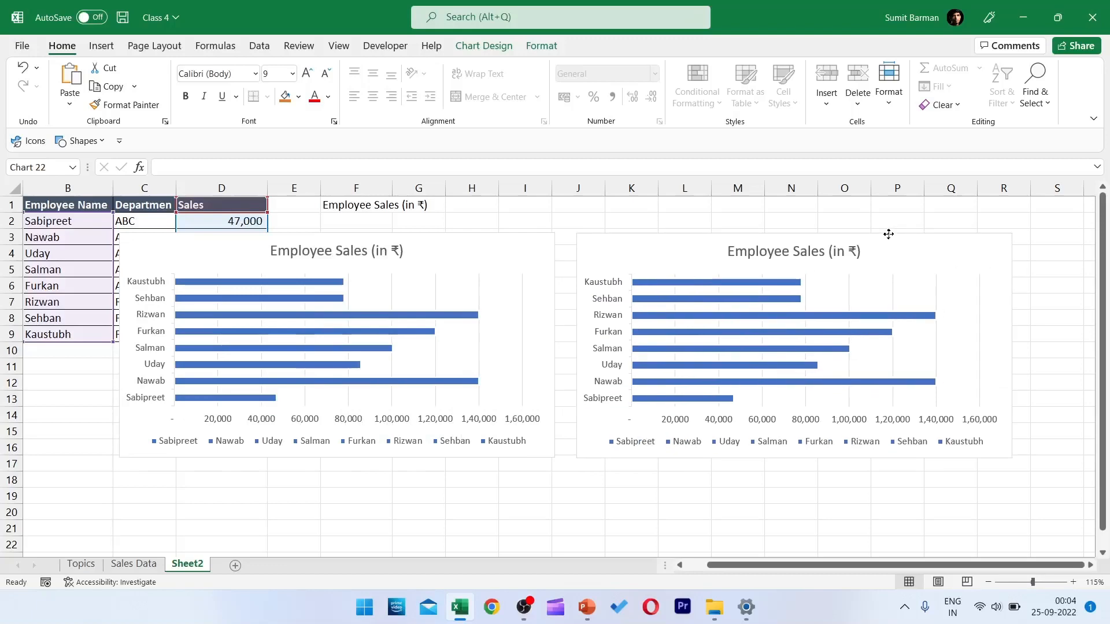
- Change the duplicated bar chart to a Clustered Column chart and enlarge it to cover columns J to S, down to row 17
right_click(738, 289)
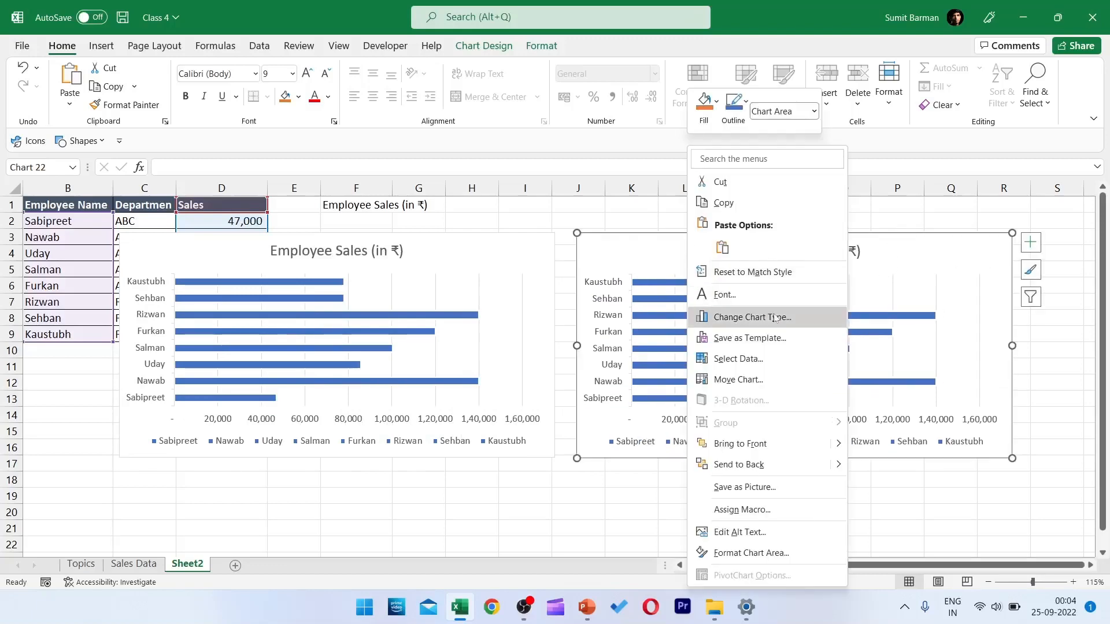
left_click(776, 318)
left_click(432, 112)
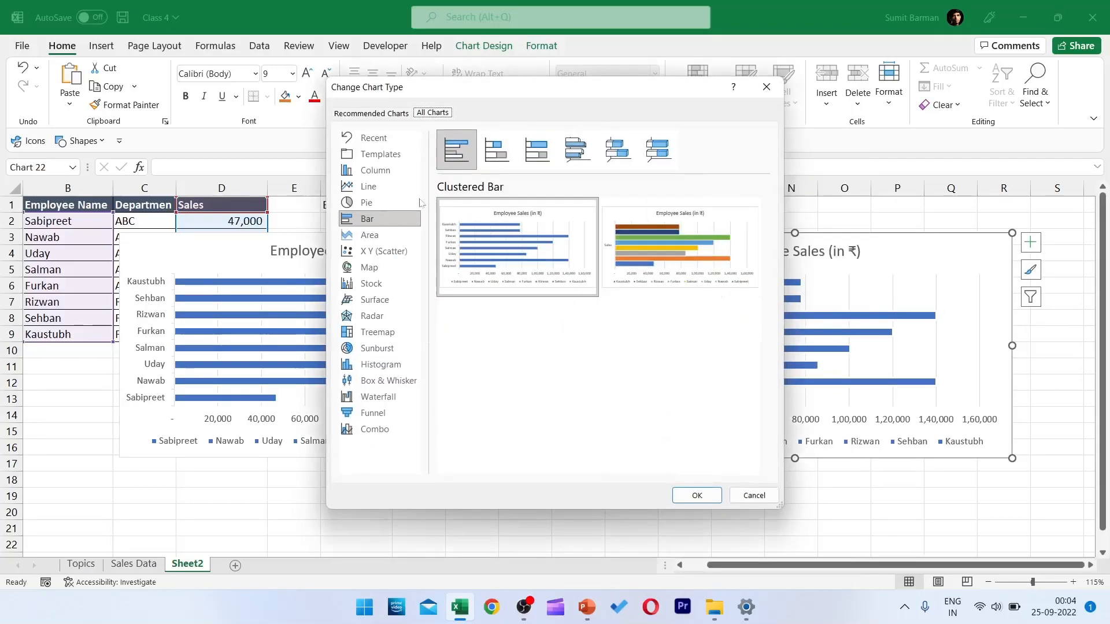
left_click(377, 171)
double_click(559, 231)
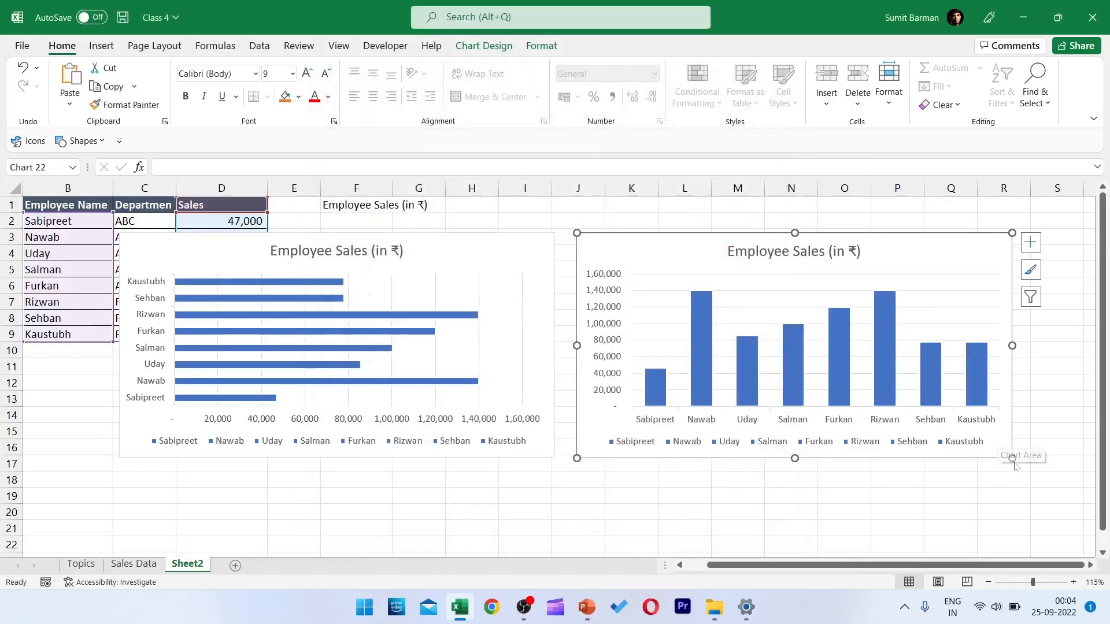
left_click_drag(1016, 462, 1071, 474)
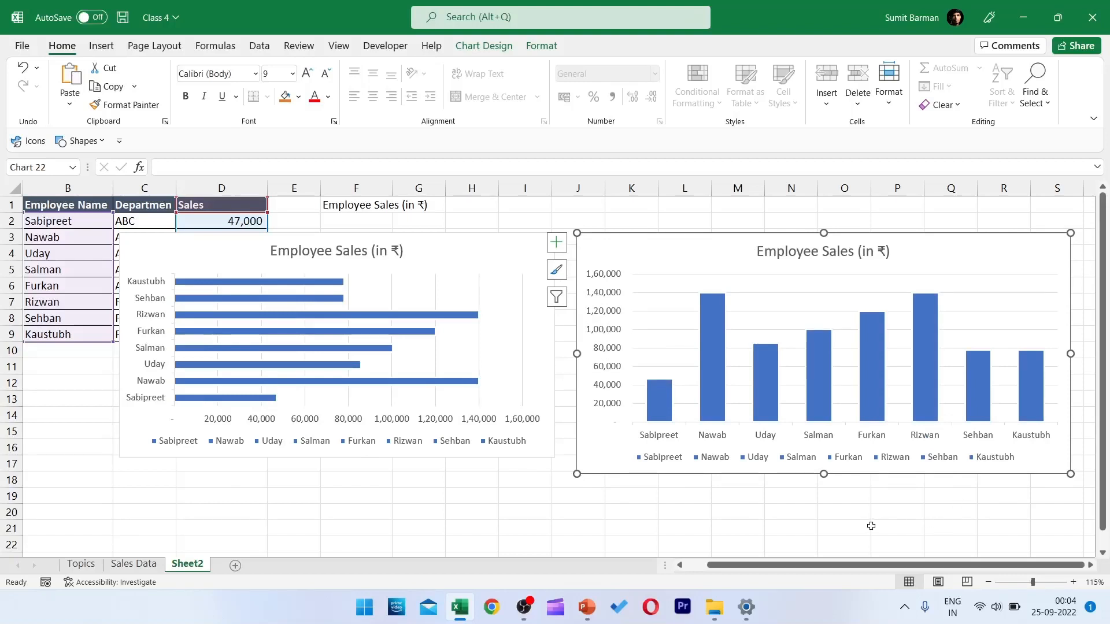
- Shift the bar chart over columns C to I and relate the employee names in the table to both charts
left_click_drag(133, 332, 94, 332)
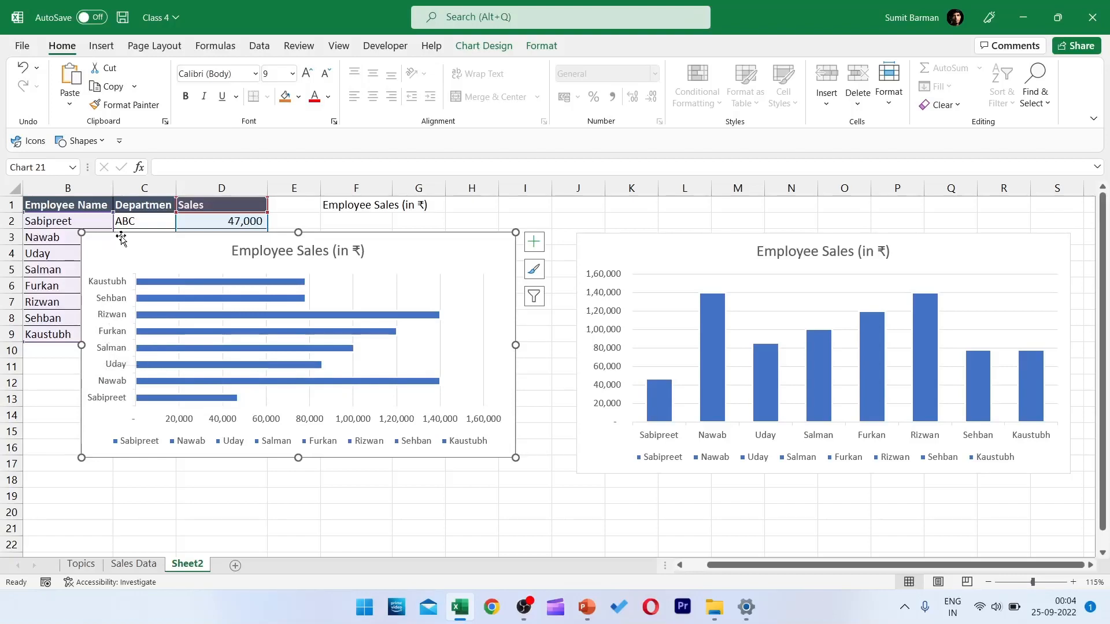
left_click_drag(280, 233, 436, 235)
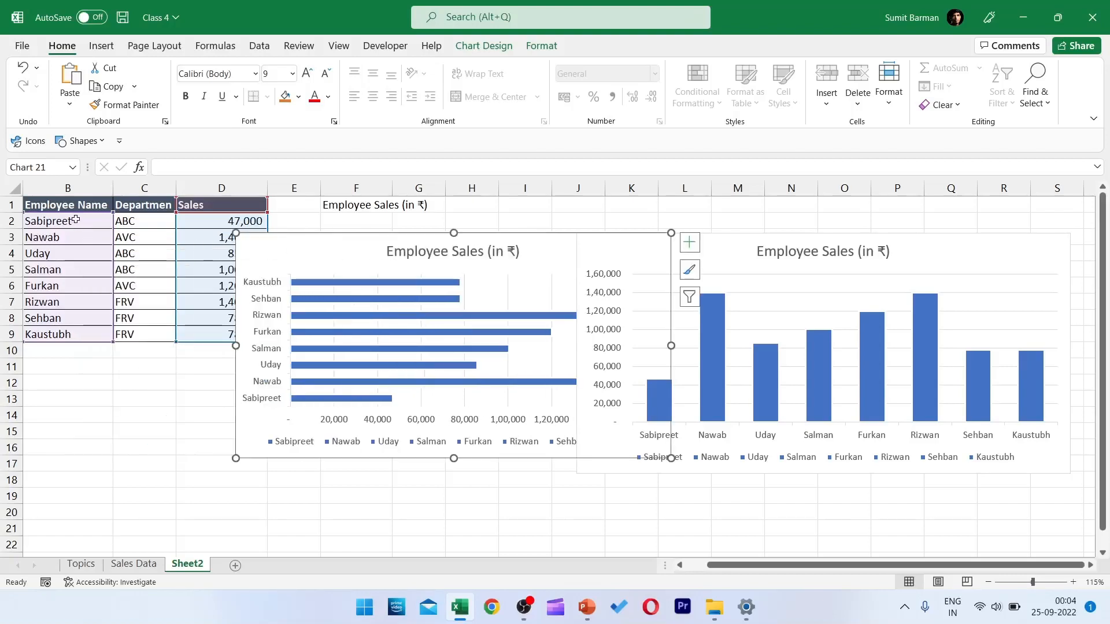
left_click_drag(75, 220, 65, 333)
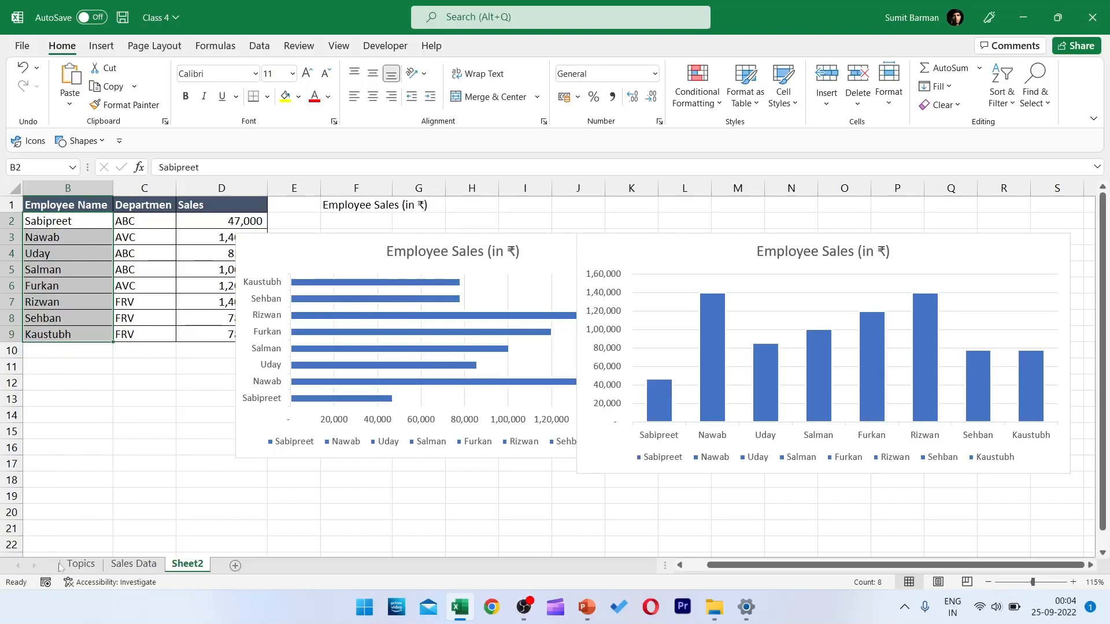
left_click_drag(255, 240, 164, 249)
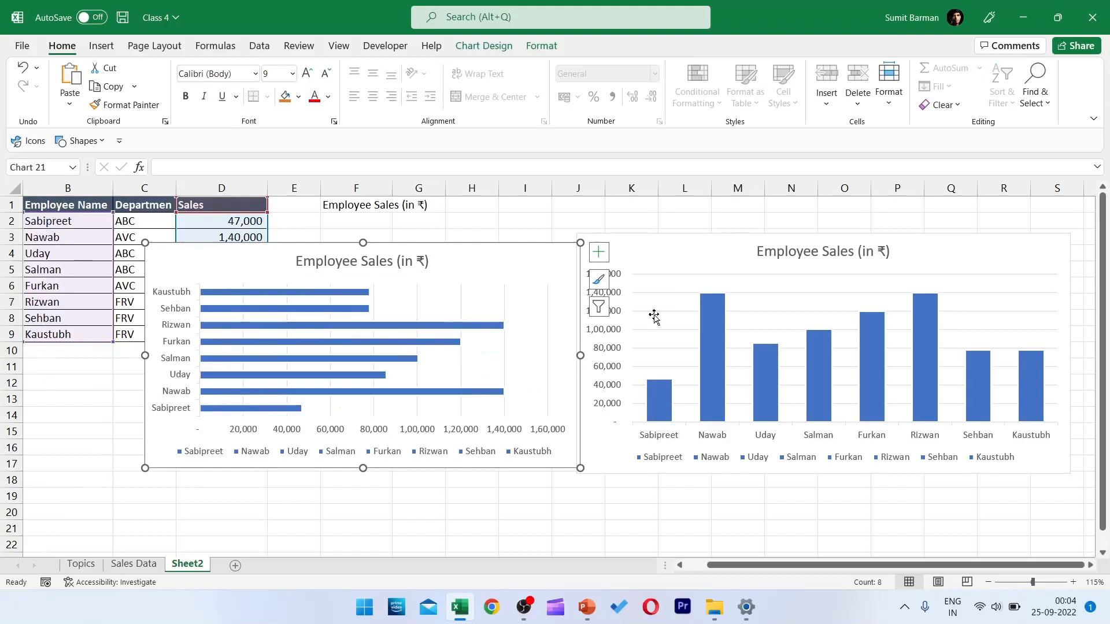
left_click(727, 242)
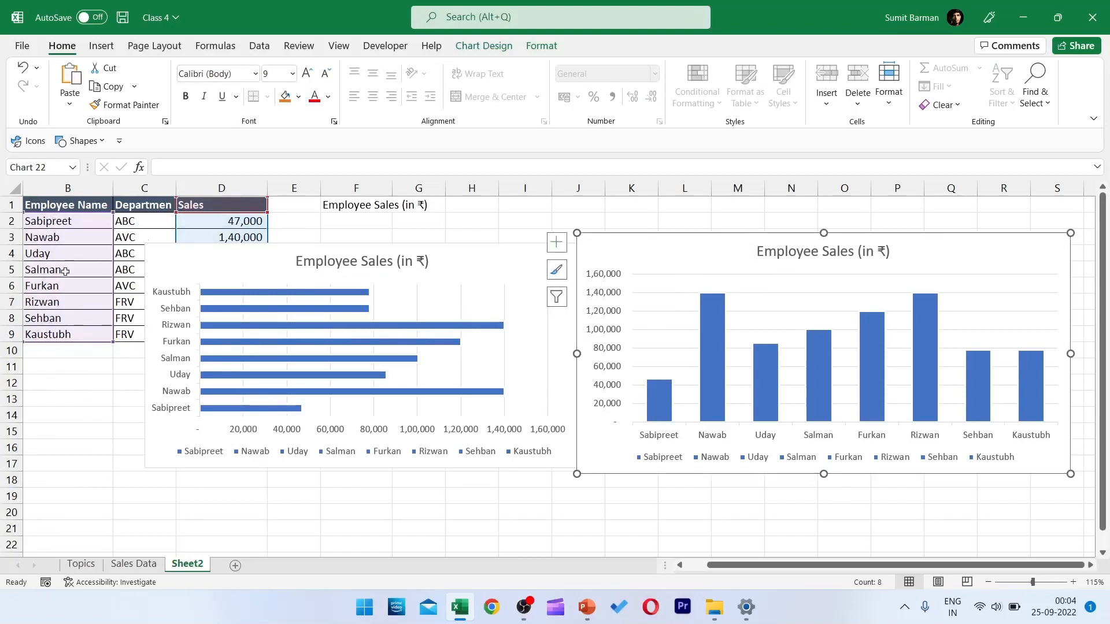
left_click_drag(72, 221, 145, 222)
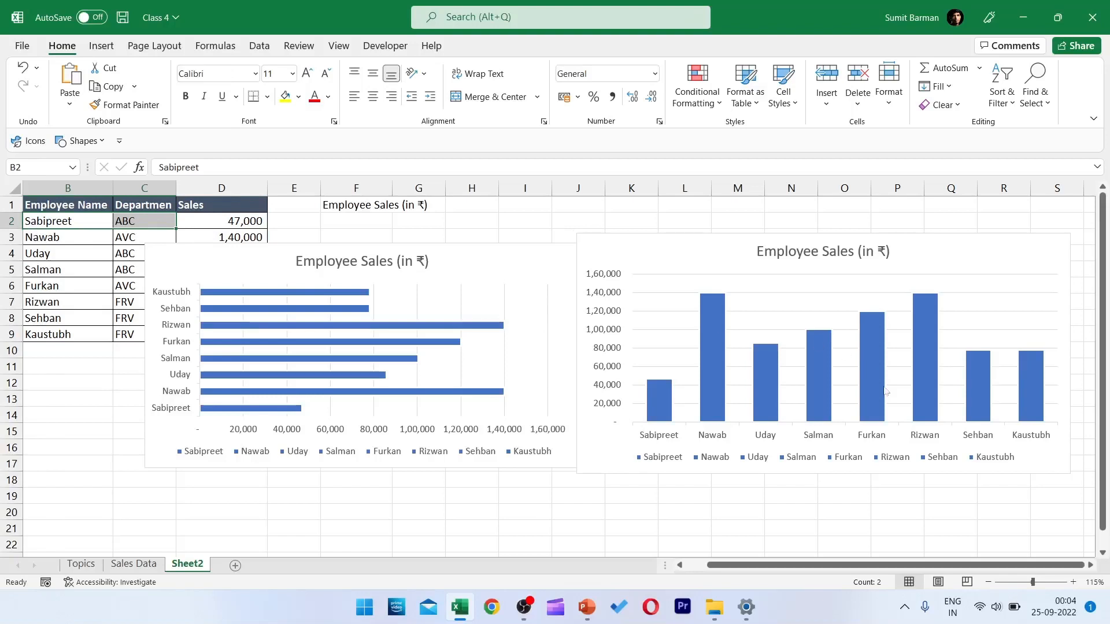
- Delete the legends from both the column chart and the bar chart
left_click(910, 460)
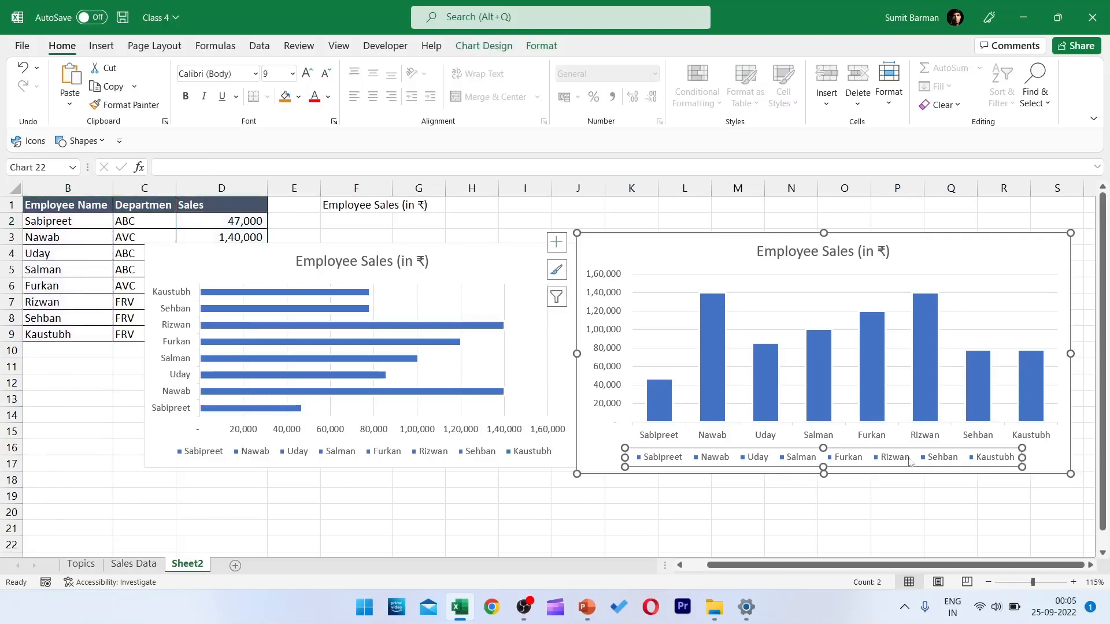
key("Delete")
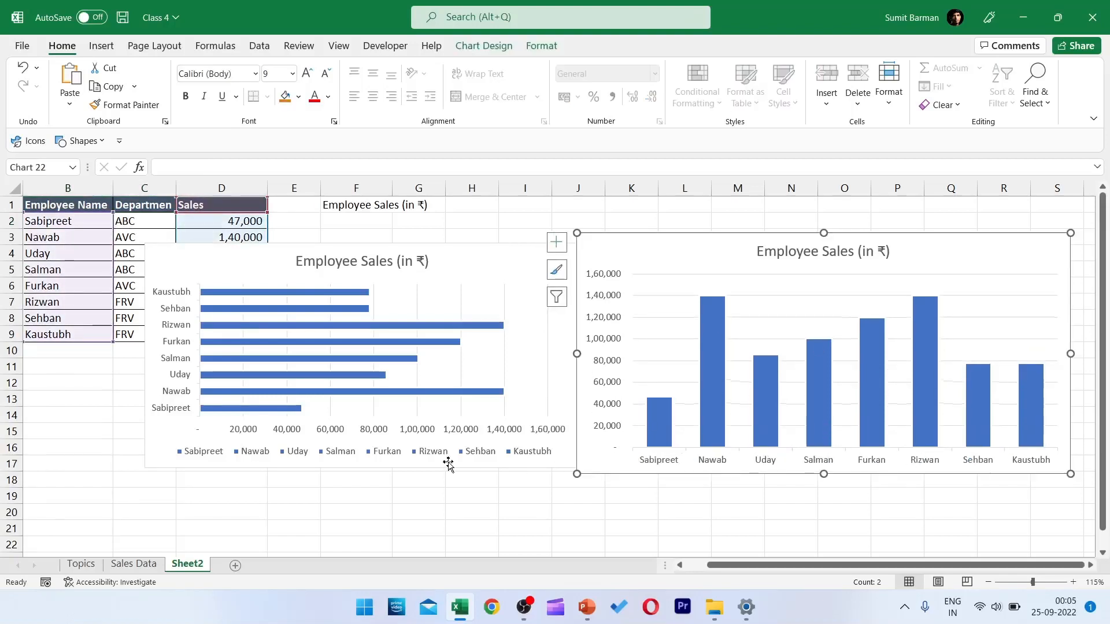
left_click(413, 454)
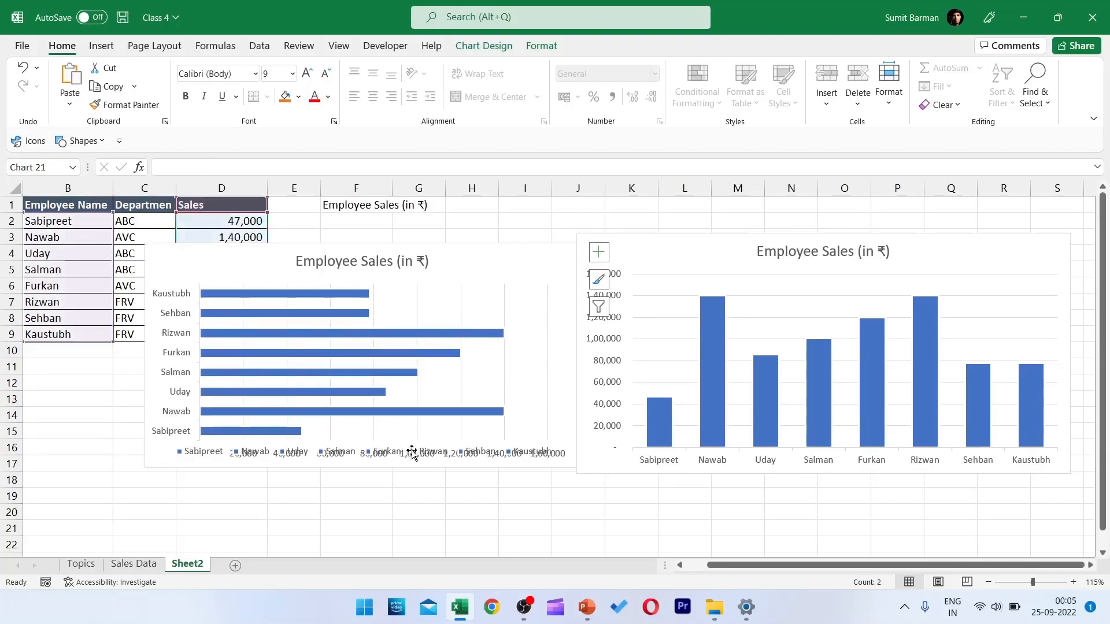
key("Delete")
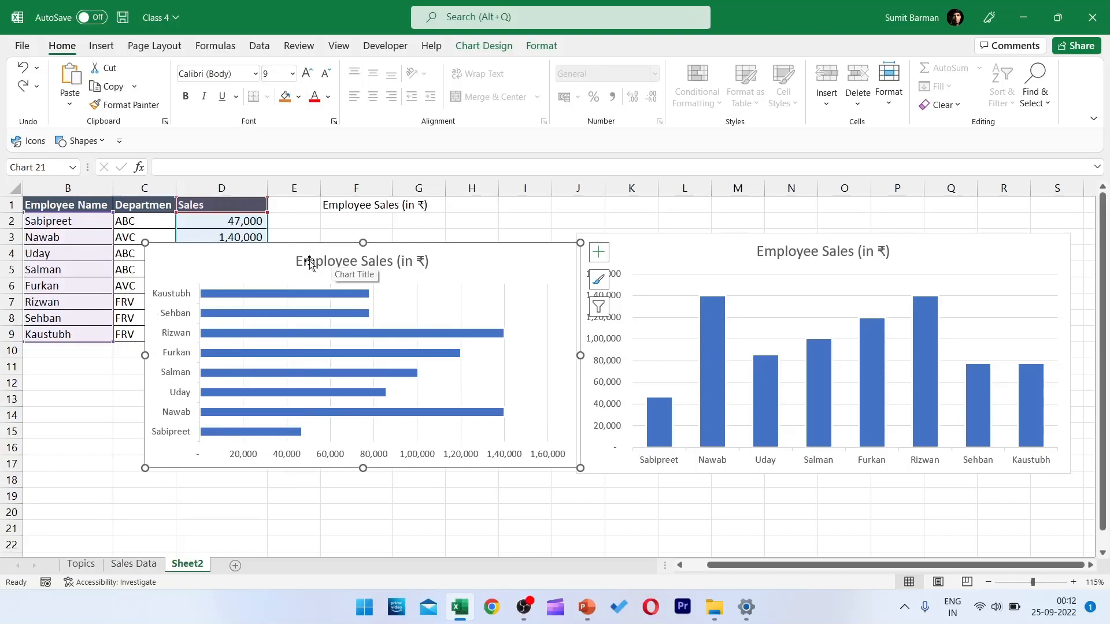
- Examine the bar chart's elements: its cell-linked title, the vertical axis with employee names and the horizontal value axis
left_click(332, 263)
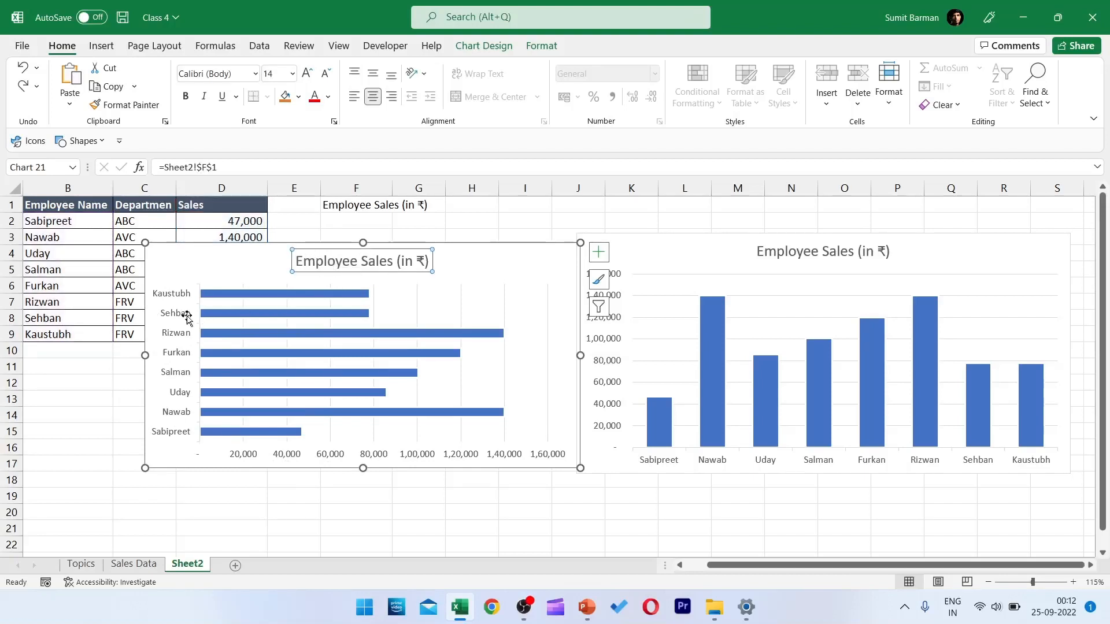
left_click(167, 313)
left_click(320, 456)
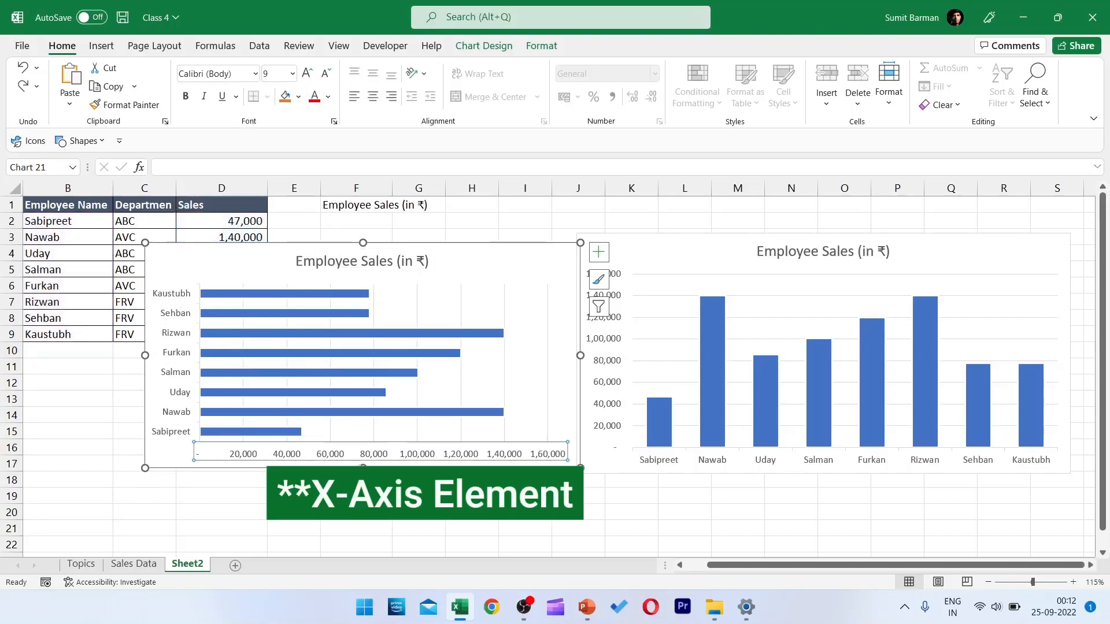
left_click(364, 266)
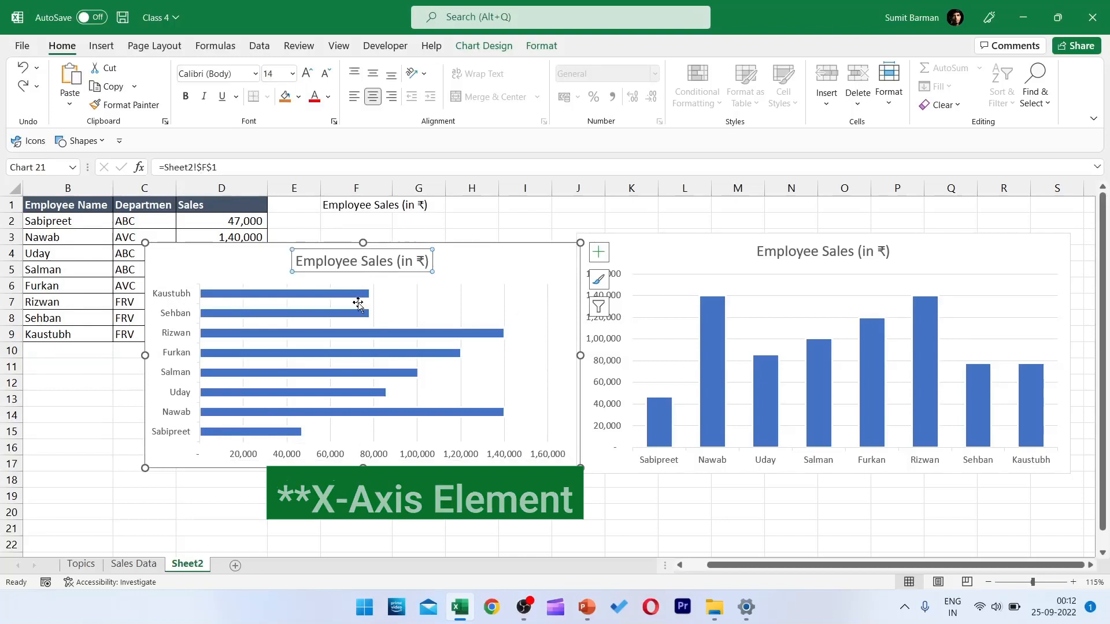
mouse_move(279, 315)
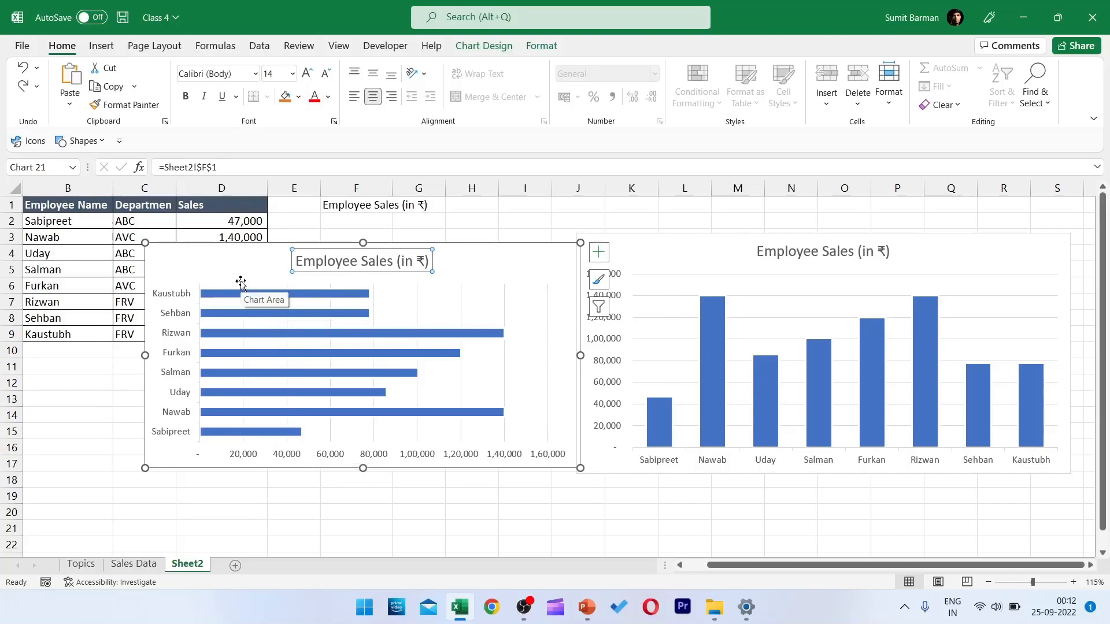
left_click(171, 292)
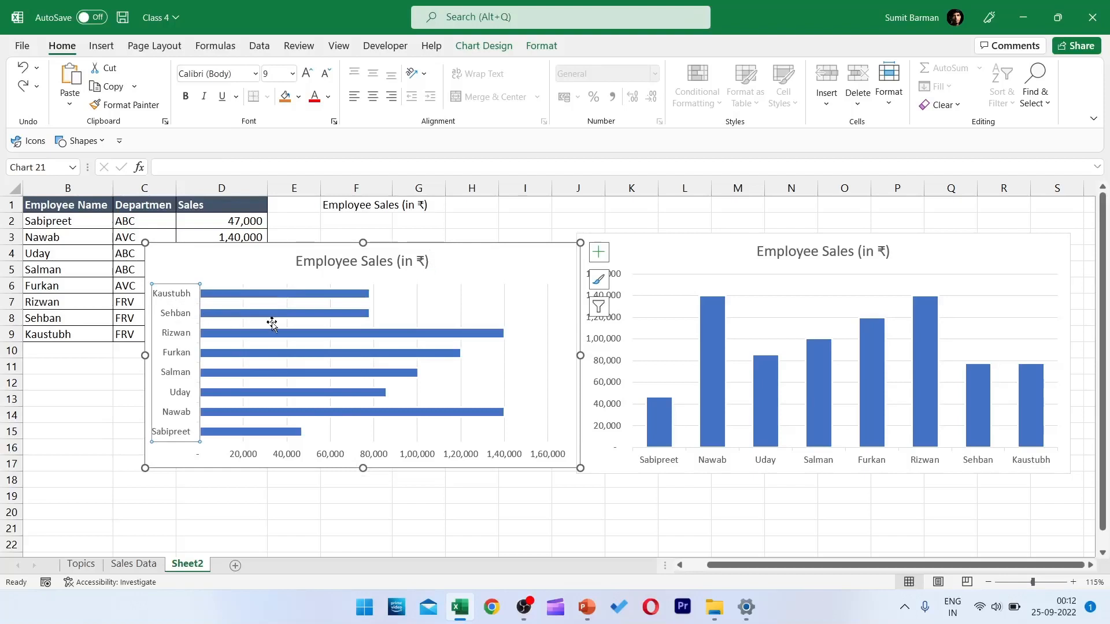
left_click(383, 456)
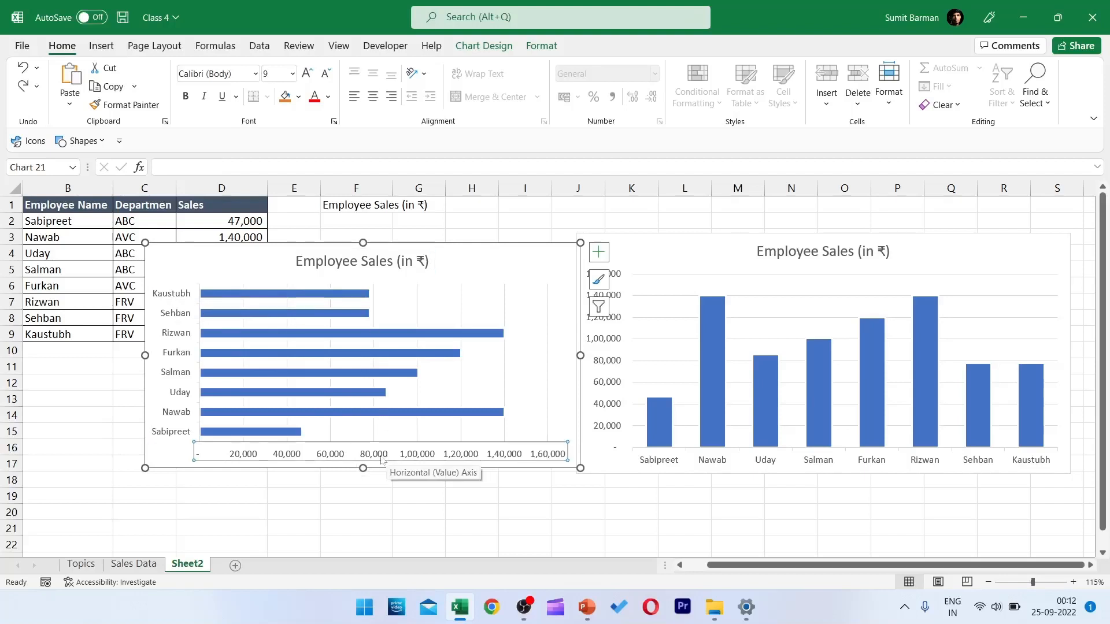
- Set the minimum bound of the bar chart's horizontal value axis to 20000
double_click(320, 462)
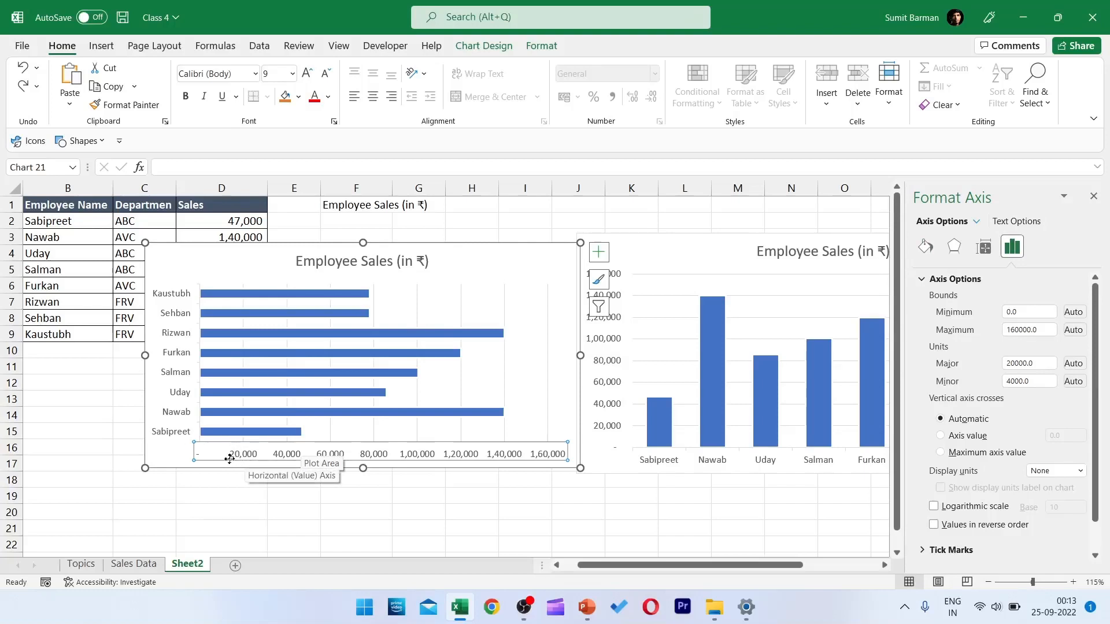
left_click(317, 458)
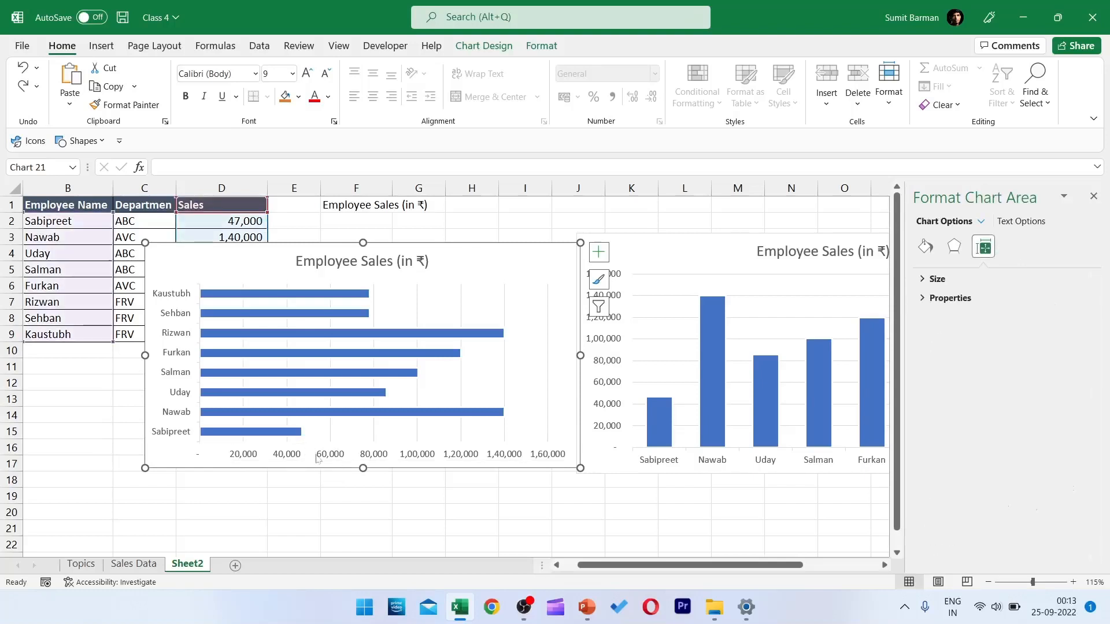
left_click(324, 455)
left_click(1013, 247)
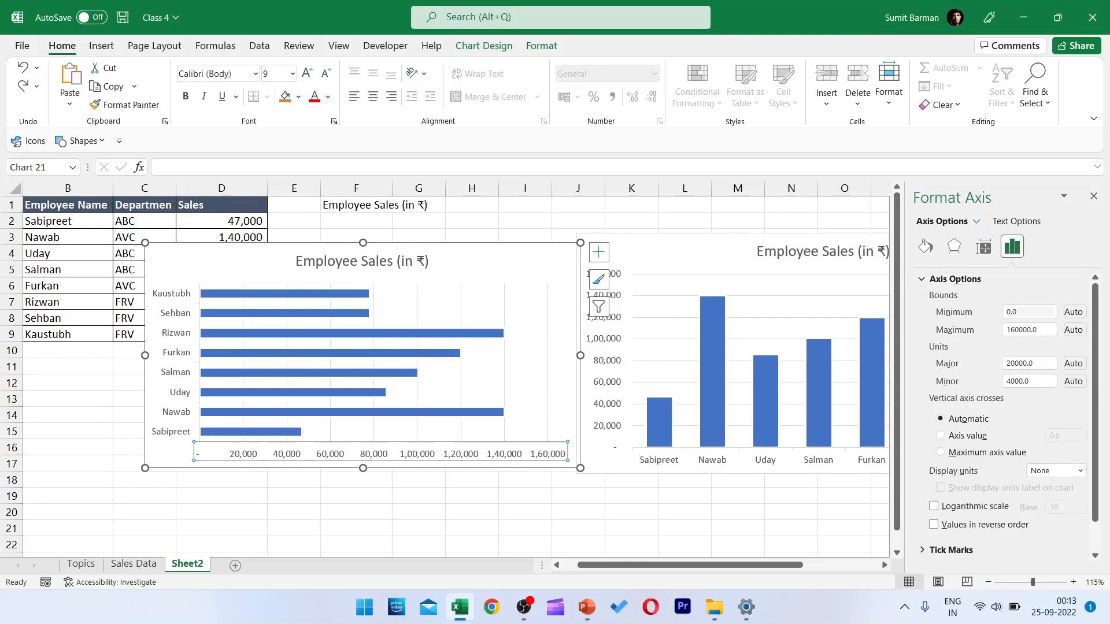
left_click(951, 313)
type("20000")
key("Return")
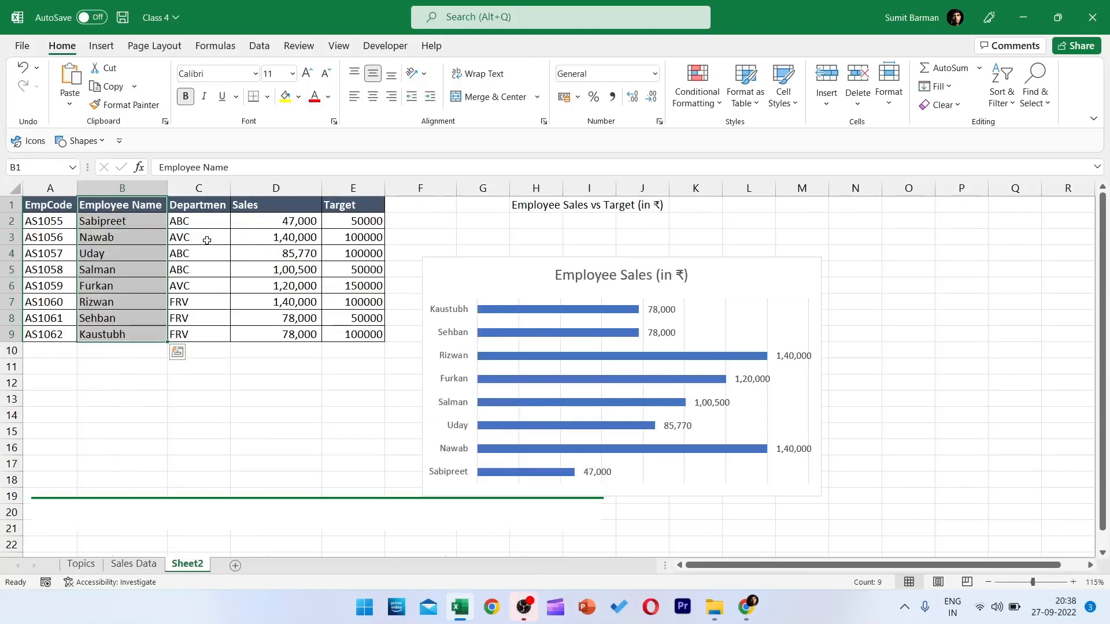
- Insert a clustered column chart from the Employee Name, Sales and Target columns, rows 1 to 9
left_click(482, 267)
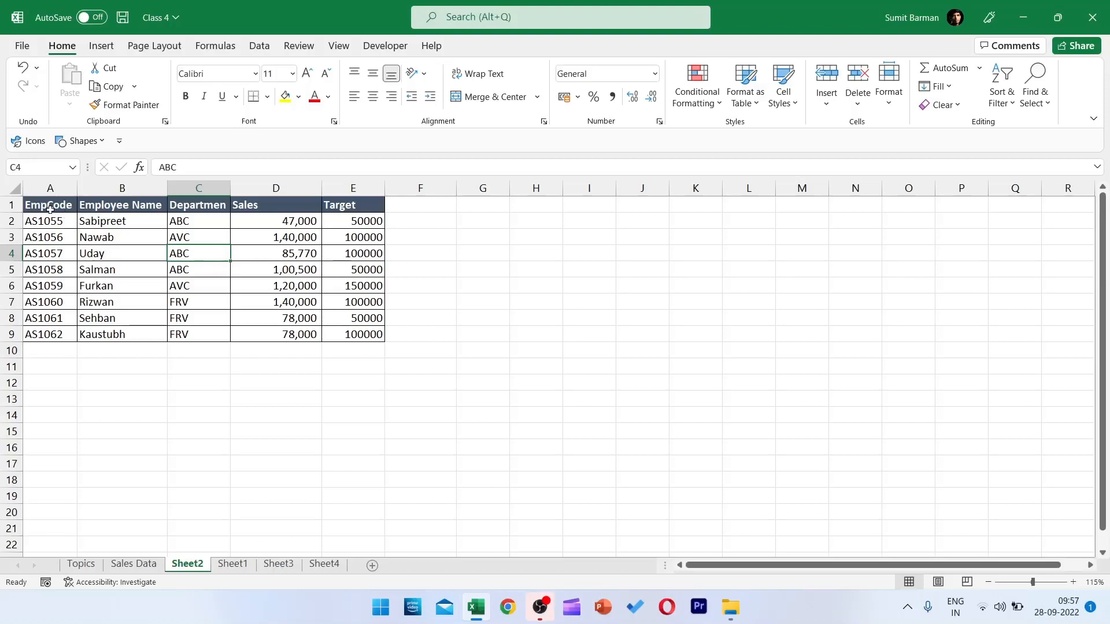
left_click_drag(116, 205, 121, 334)
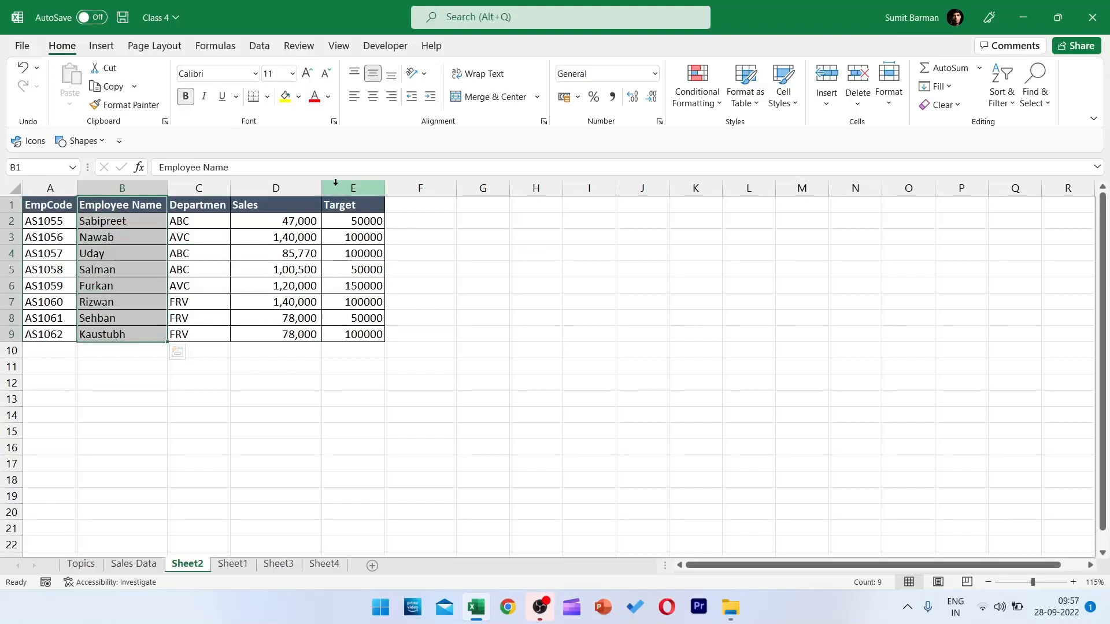
left_click_drag(276, 205, 292, 333)
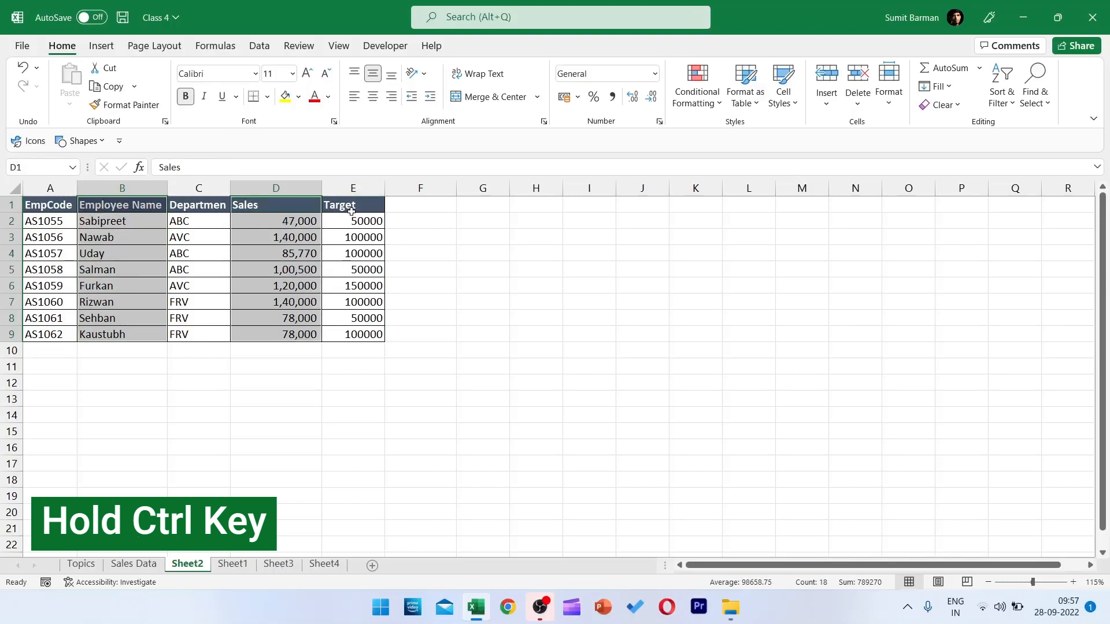
left_click_drag(351, 211, 354, 334)
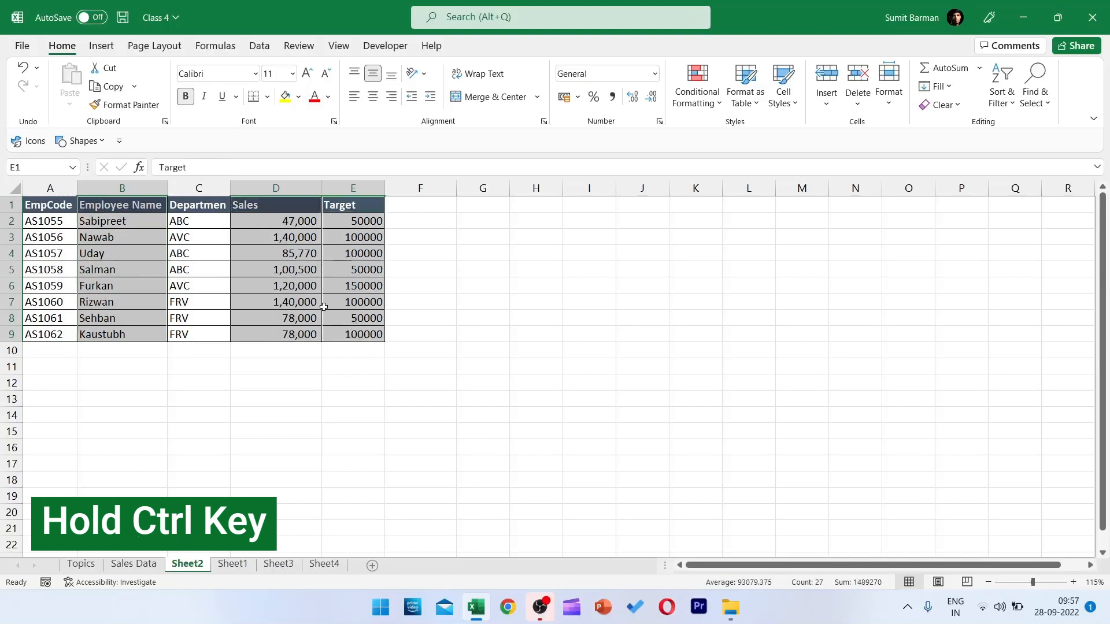
left_click(101, 46)
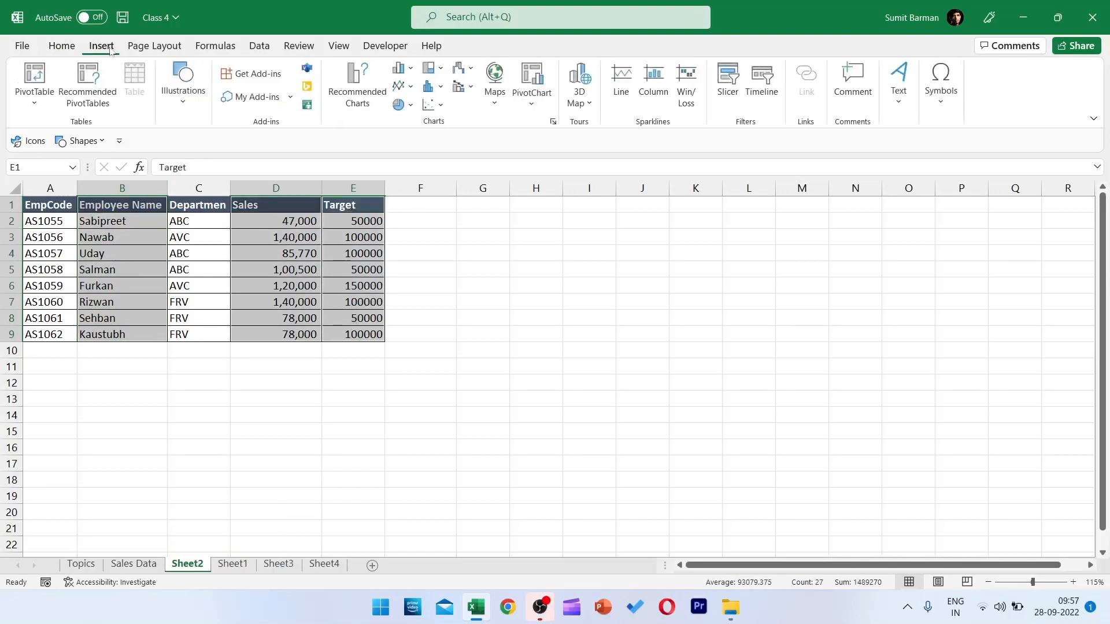
left_click(412, 69)
left_click(410, 123)
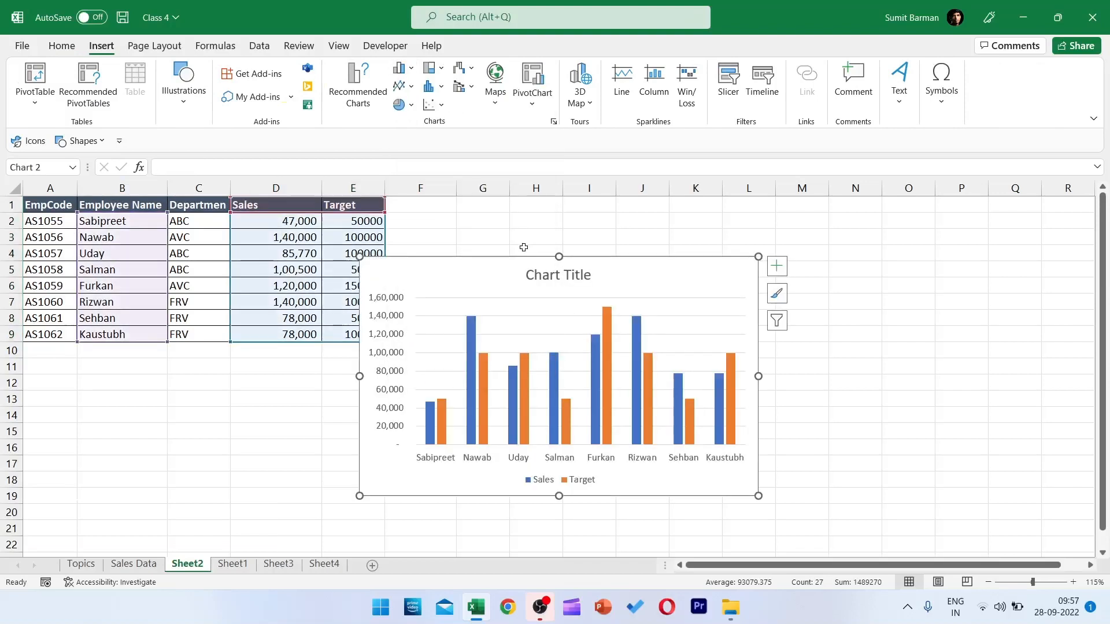
- Move the Sales and Target chart over columns B to G, then duplicate it and place the copy over columns H to P
left_click_drag(514, 254, 259, 238)
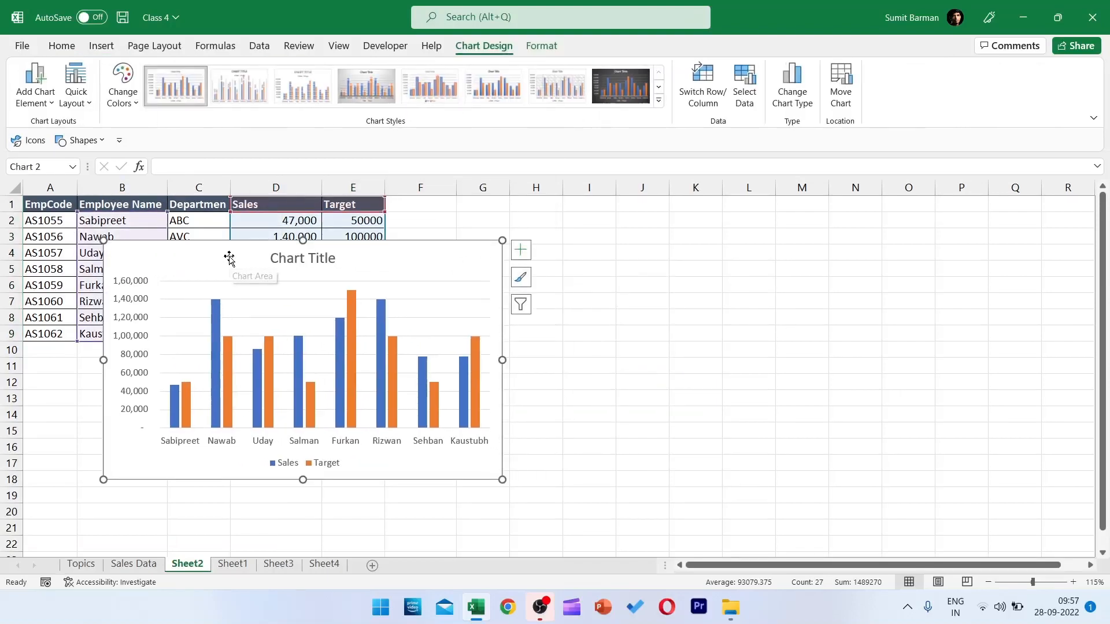
key("ctrl+d")
left_click_drag(260, 252, 695, 233)
- Change the copied chart to Stacked Column with employees along the axis, and shift it over columns I to P
right_click(649, 256)
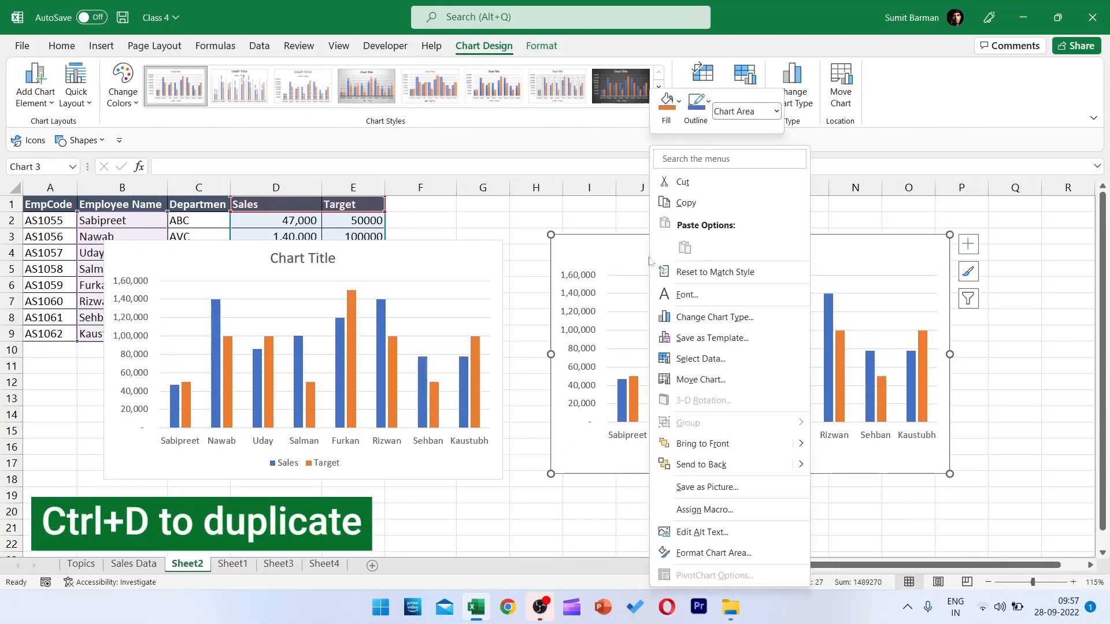
left_click(714, 316)
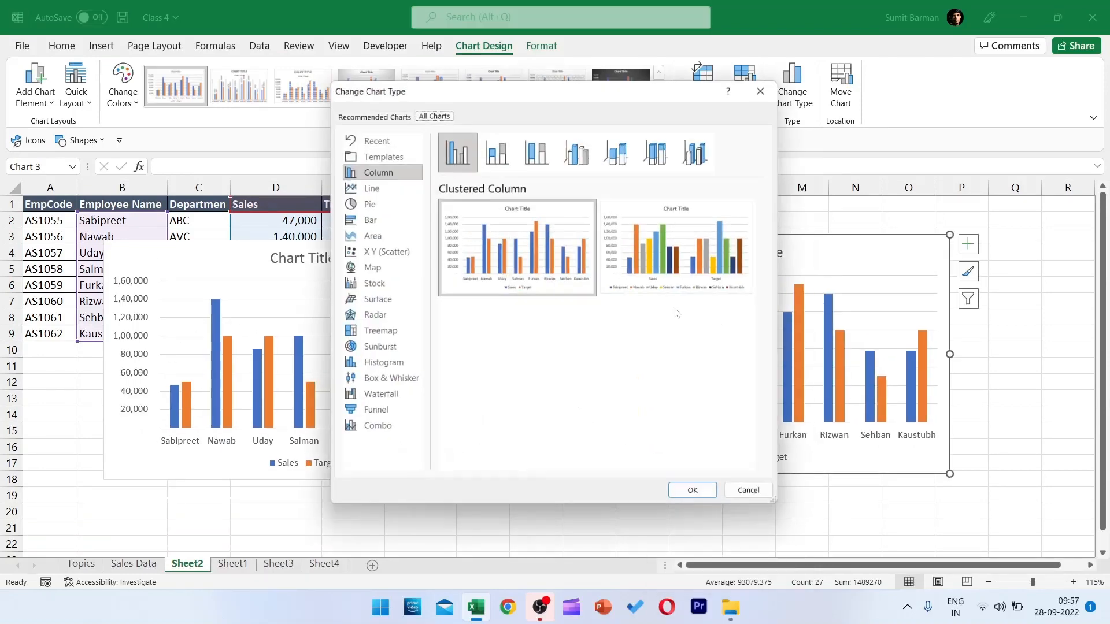
left_click(497, 151)
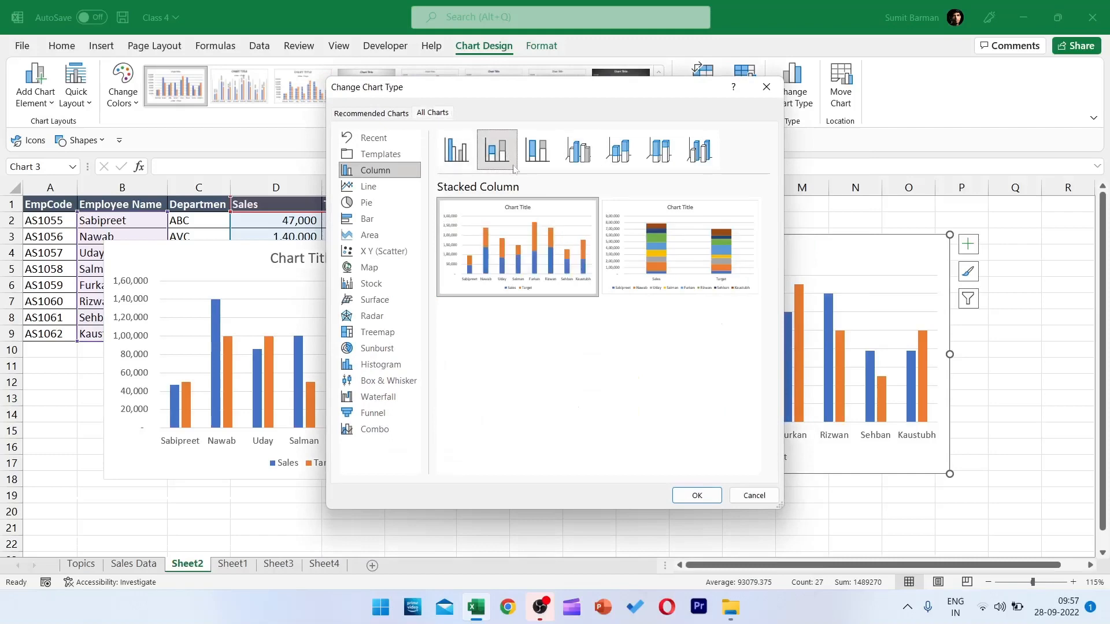
double_click(546, 234)
left_click_drag(687, 238, 723, 243)
left_click(230, 342)
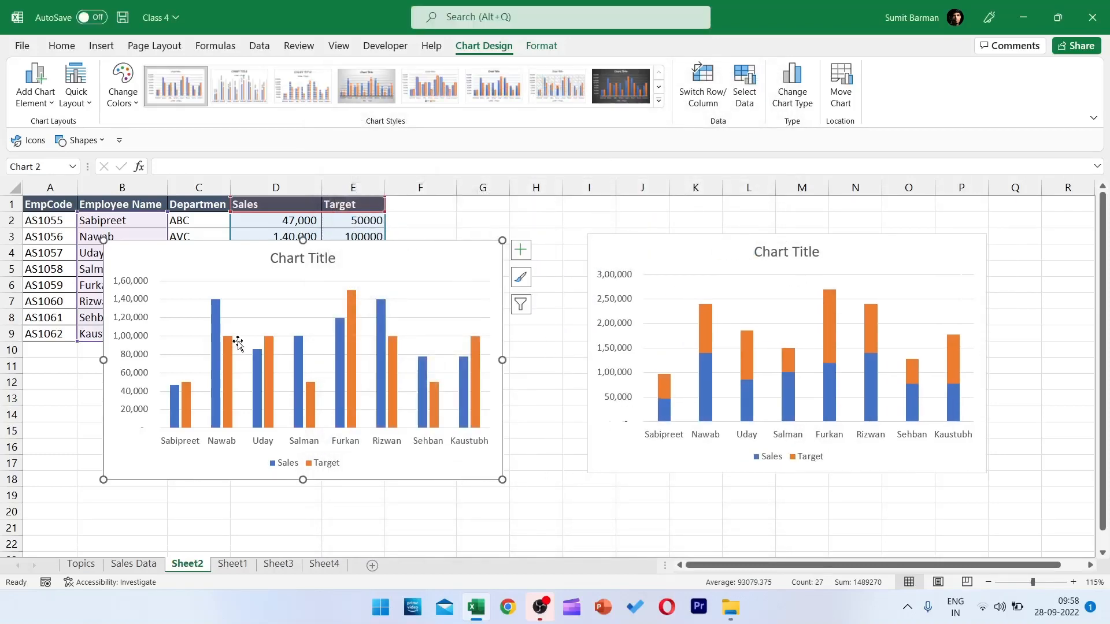
- Reposition the clustered column chart over the lower part of the employee table and the stacked column chart over columns J to Q
left_click_drag(226, 244, 247, 297)
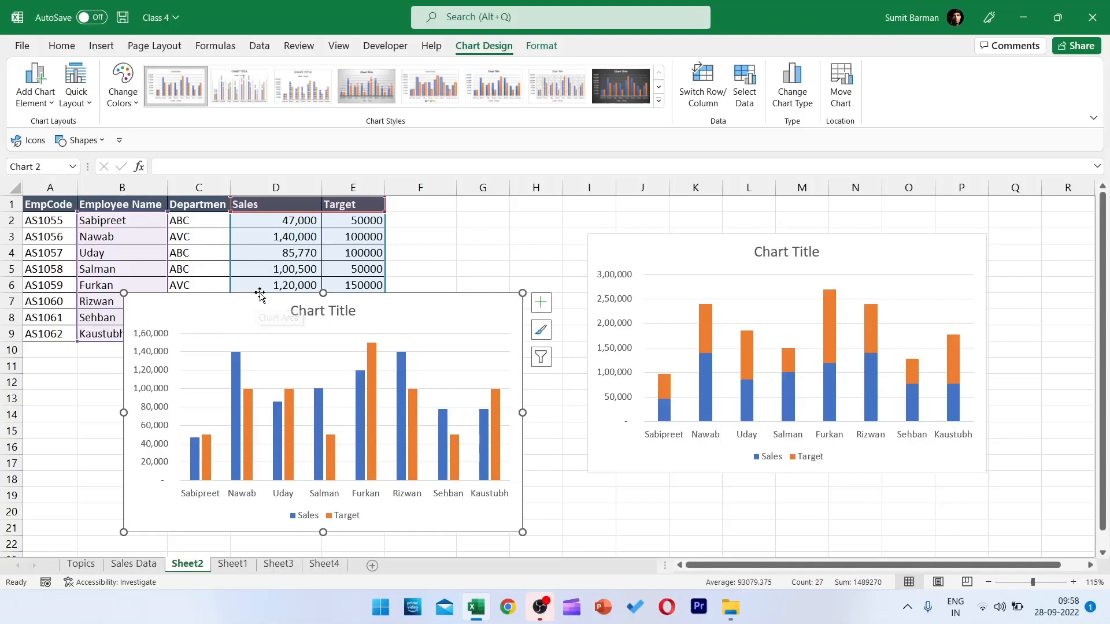
left_click_drag(258, 293, 256, 322)
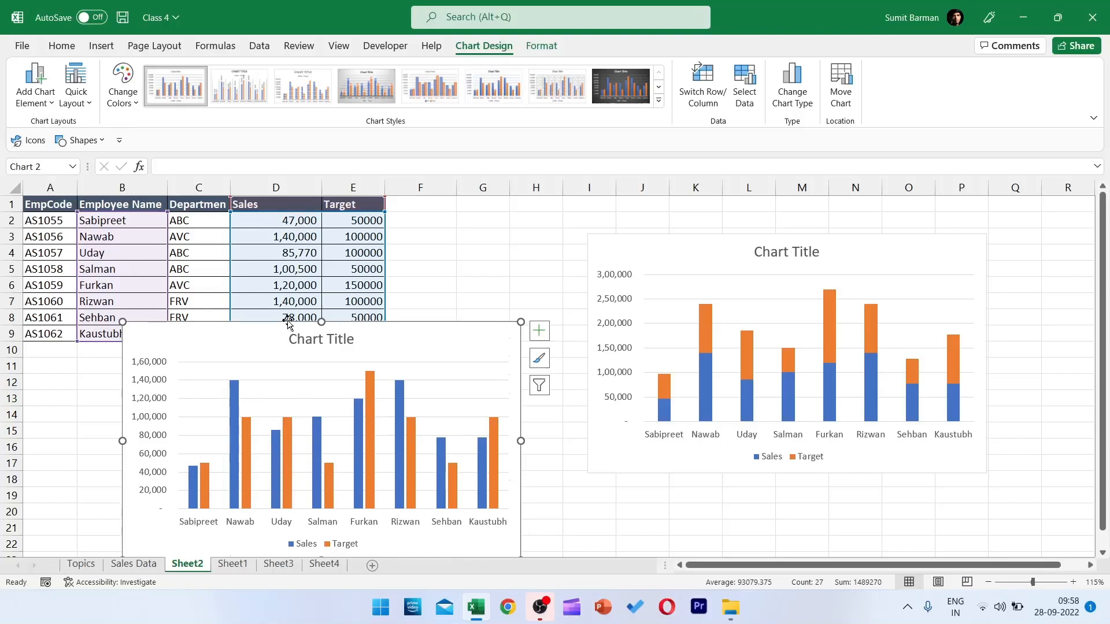
left_click_drag(247, 365, 283, 297)
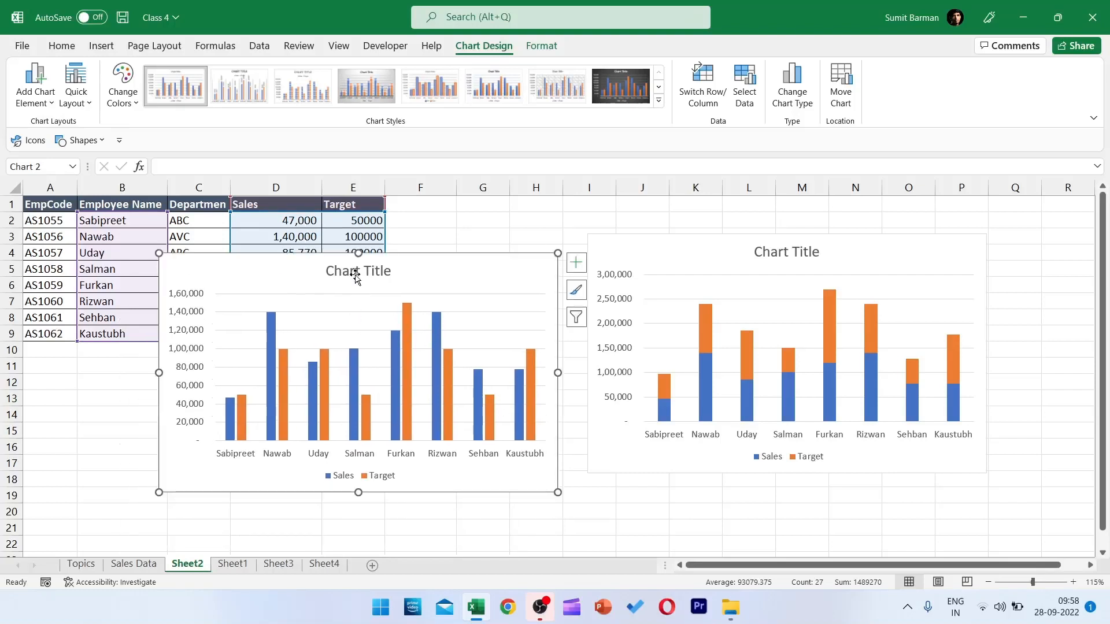
left_click_drag(322, 258, 364, 304)
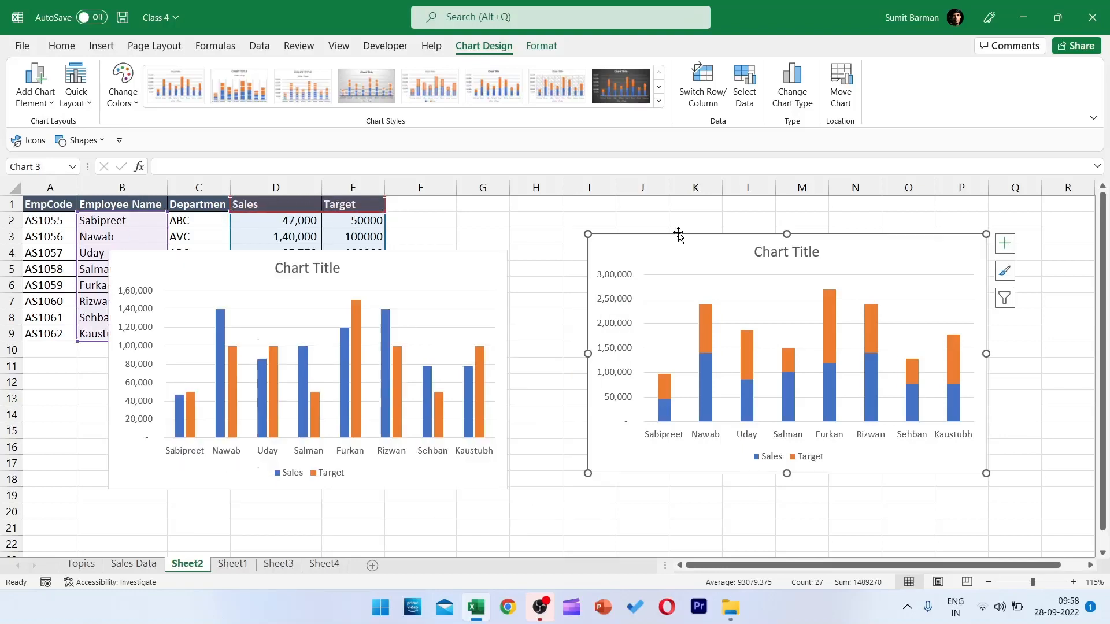
left_click_drag(678, 234, 658, 235)
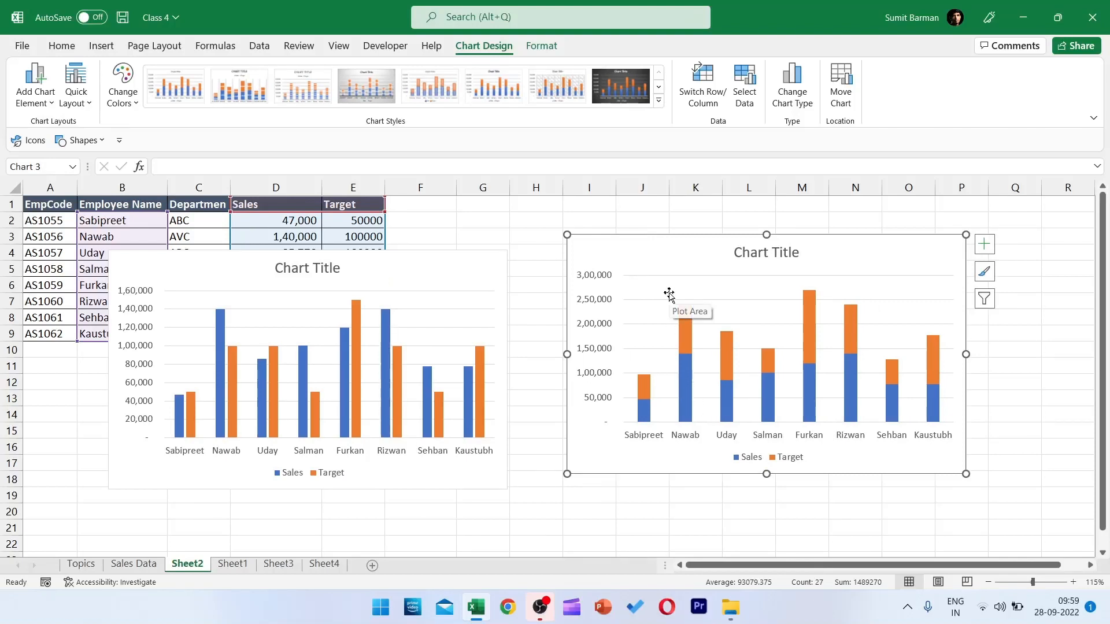
left_click_drag(609, 236, 669, 252)
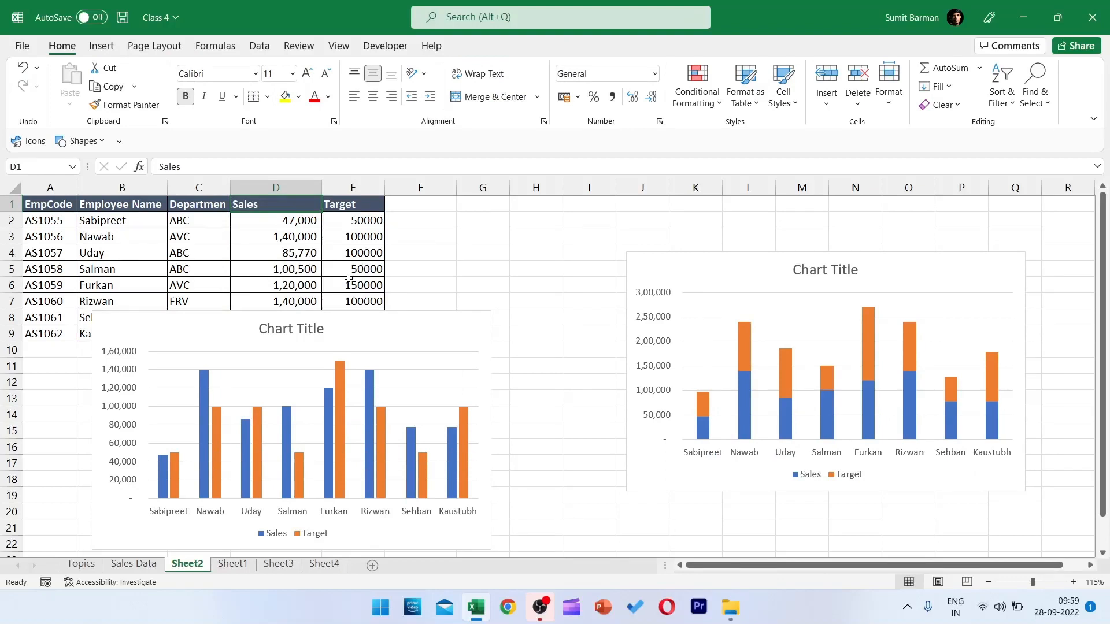
- Rename the Sales and Target headers to North Sales and South Sales, and move both charts, placing the clustered column one below the table
type("Nor")
type("th")
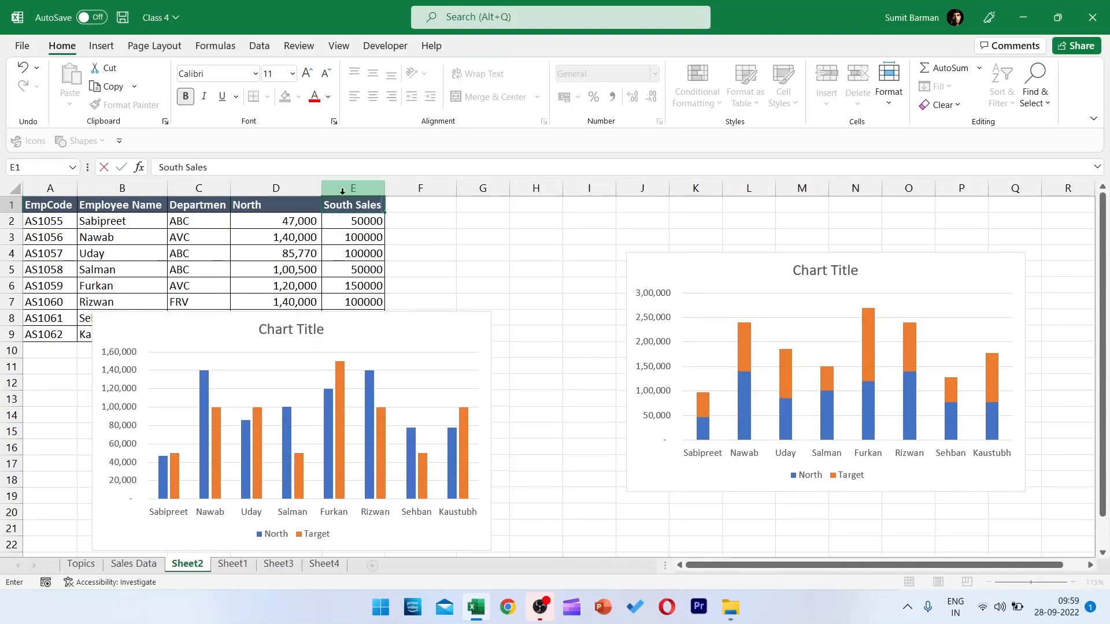
type(" Sales")
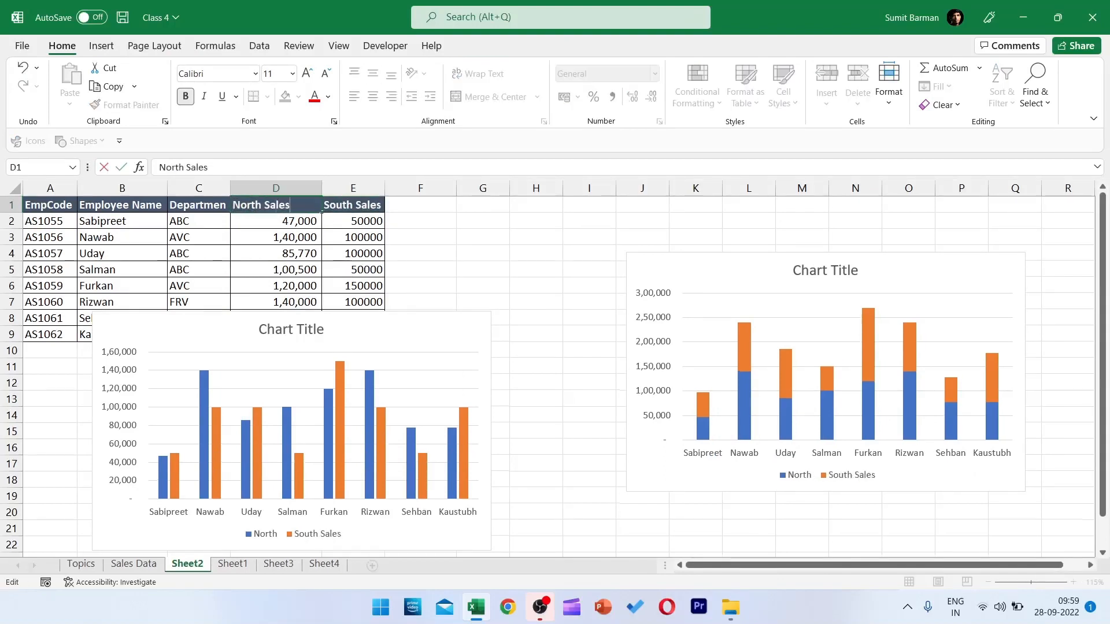
key("Return")
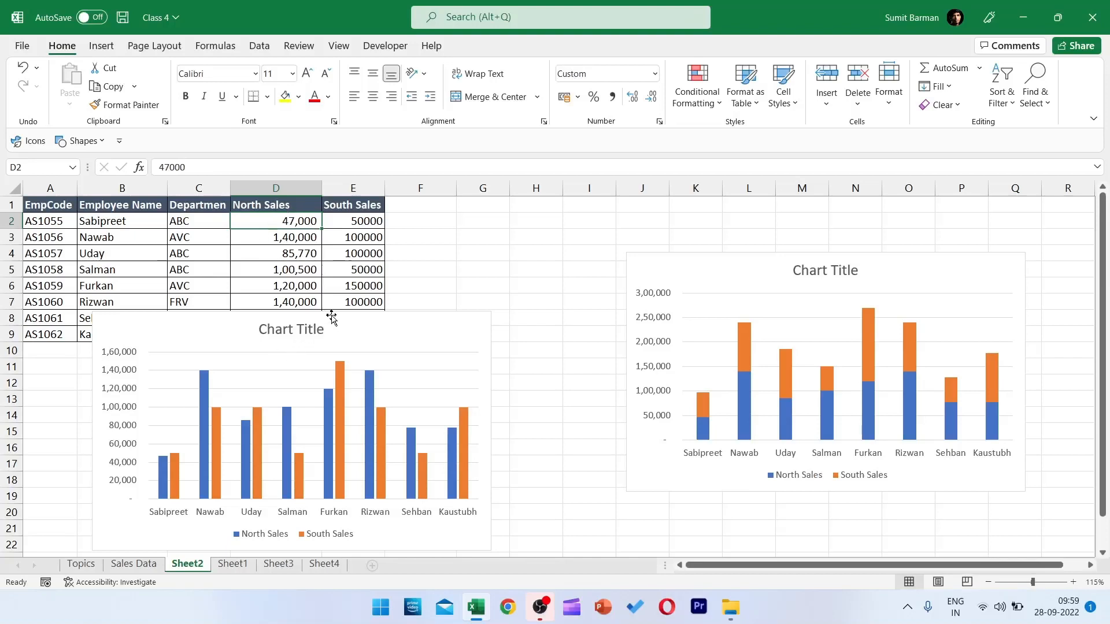
left_click_drag(329, 315, 315, 395)
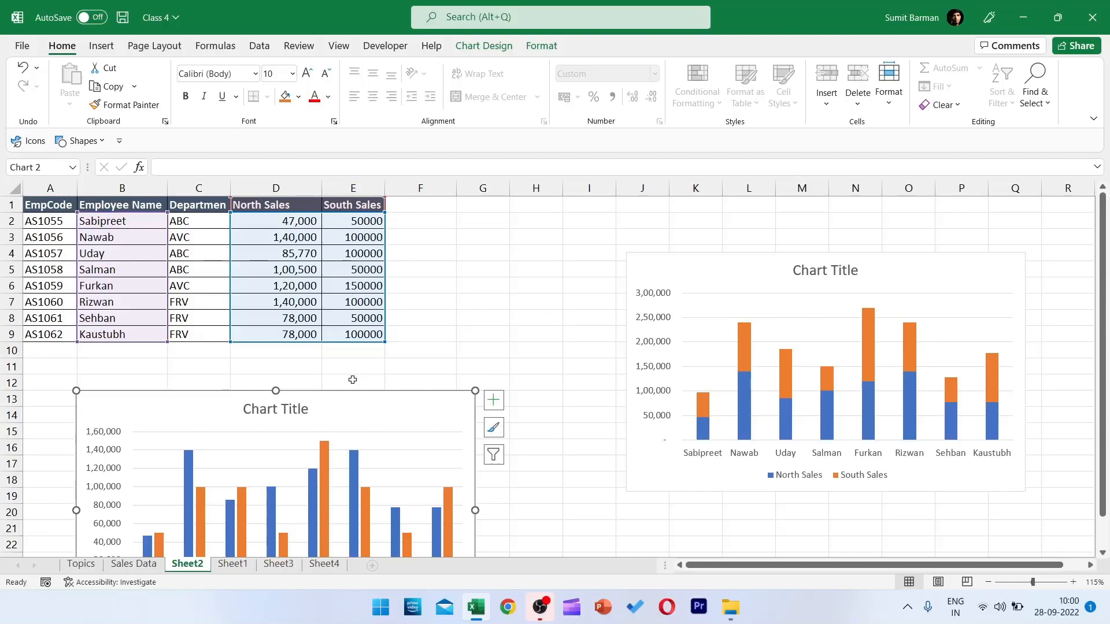
left_click_drag(677, 251, 580, 200)
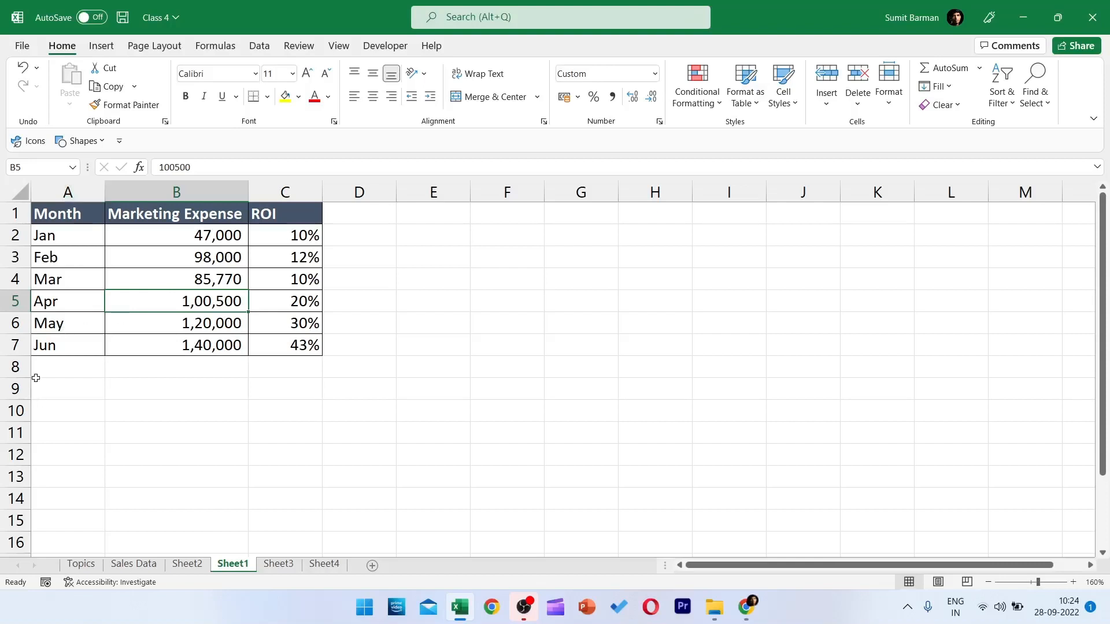
- Review the Month, Marketing Expense and ROI columns of the table on Sheet1
left_click_drag(163, 202, 171, 347)
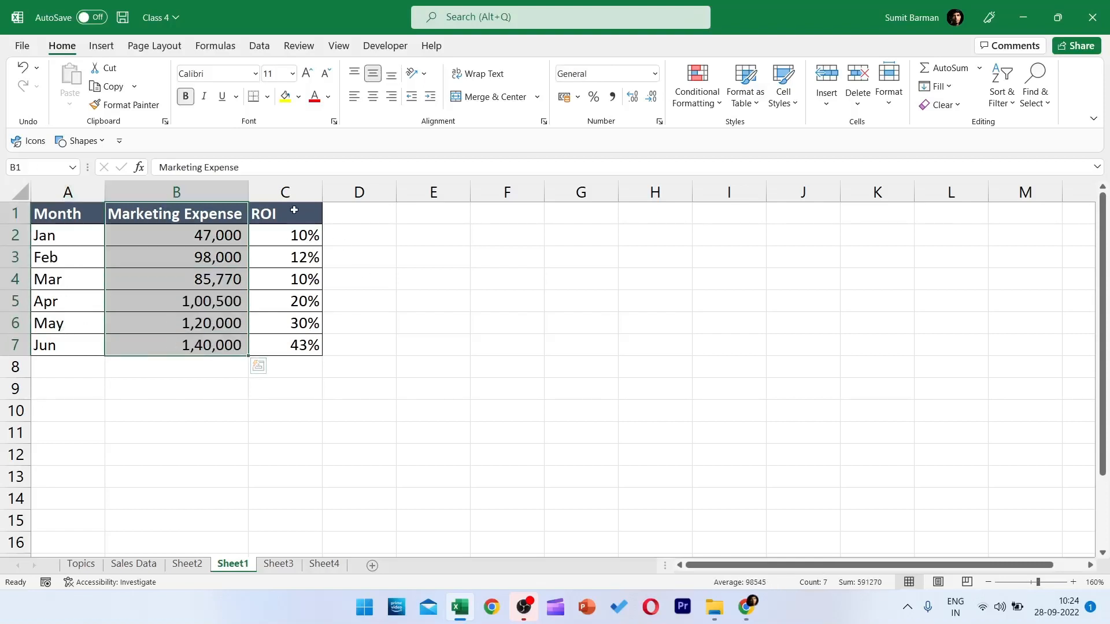
left_click_drag(294, 211, 292, 346)
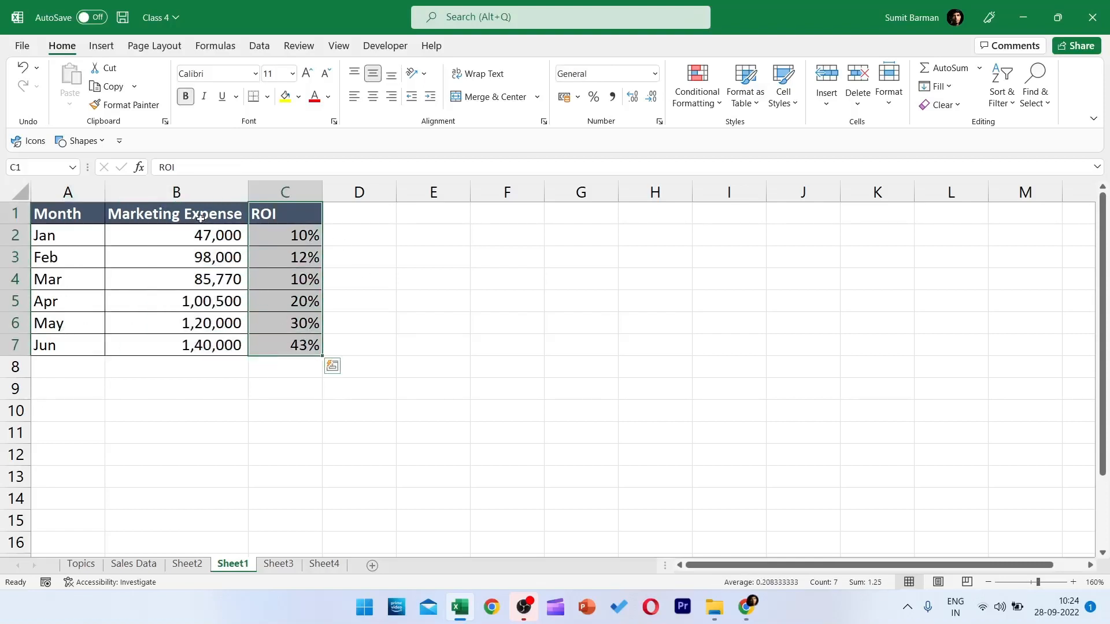
left_click_drag(189, 208, 196, 347)
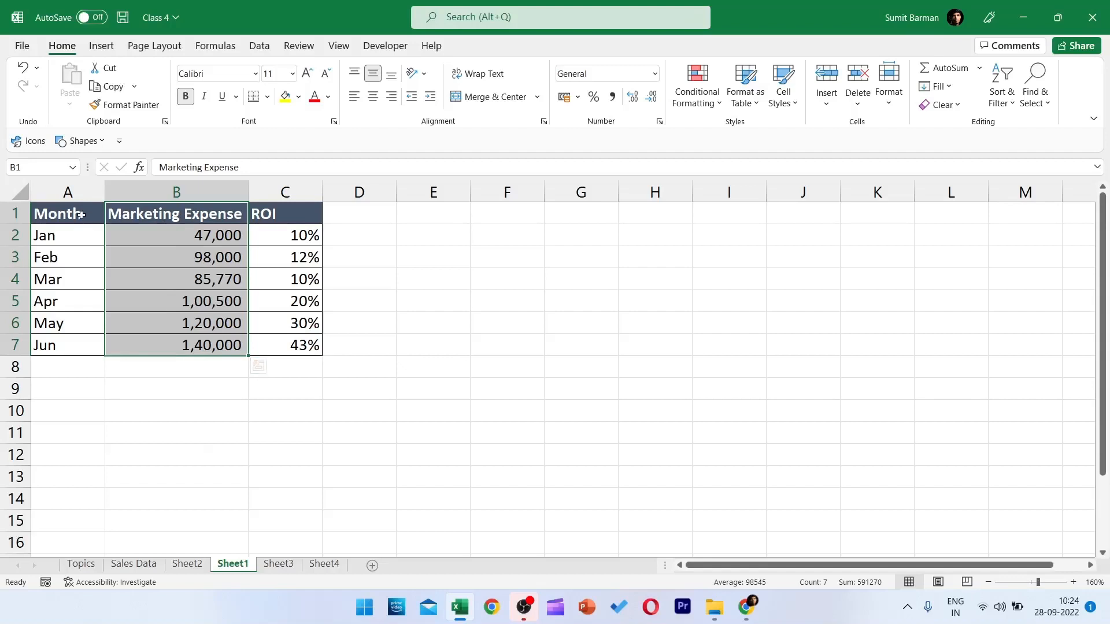
left_click(126, 221)
left_click_drag(166, 240, 166, 344)
left_click_drag(82, 213, 252, 350)
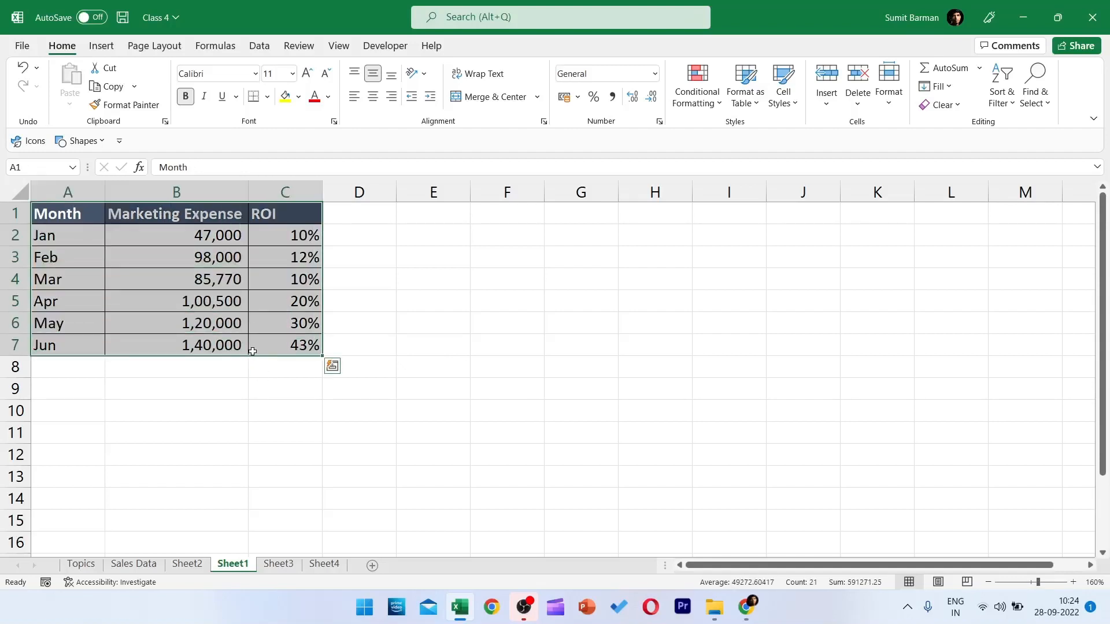
- Insert a 2-D clustered column chart from the Month, Marketing Expense and ROI table and place it beside the table over columns D to L
left_click(171, 280)
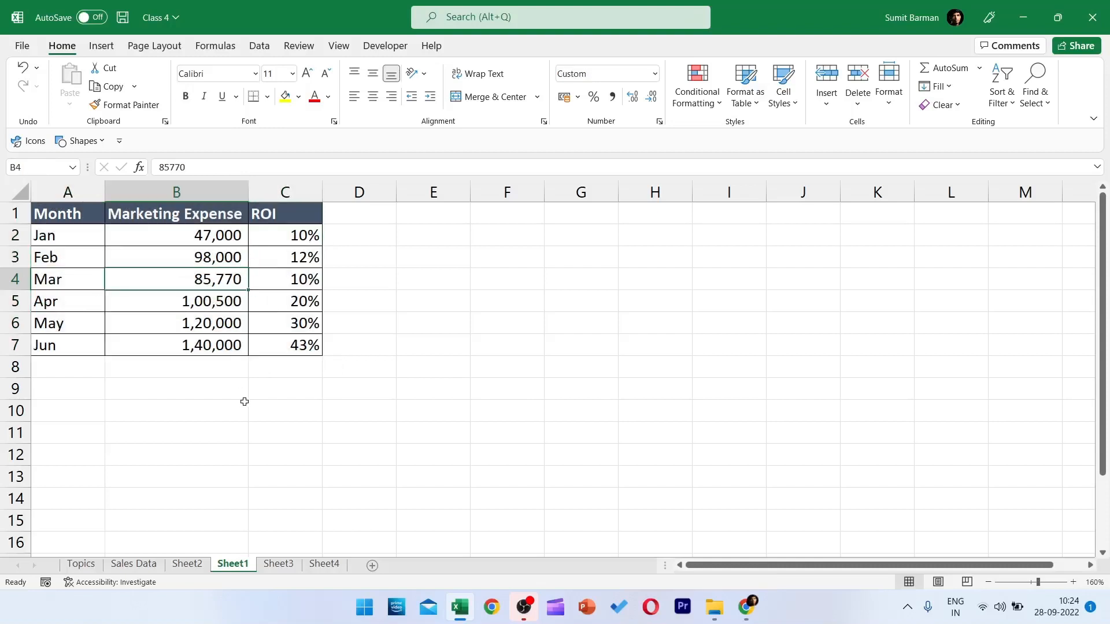
left_click(101, 46)
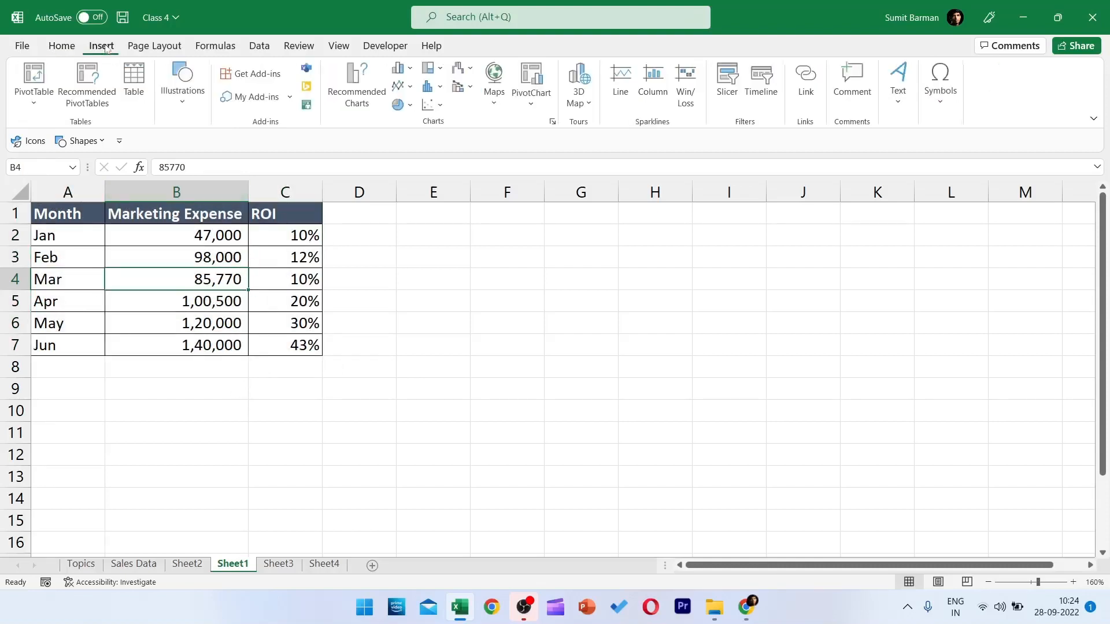
left_click(426, 71)
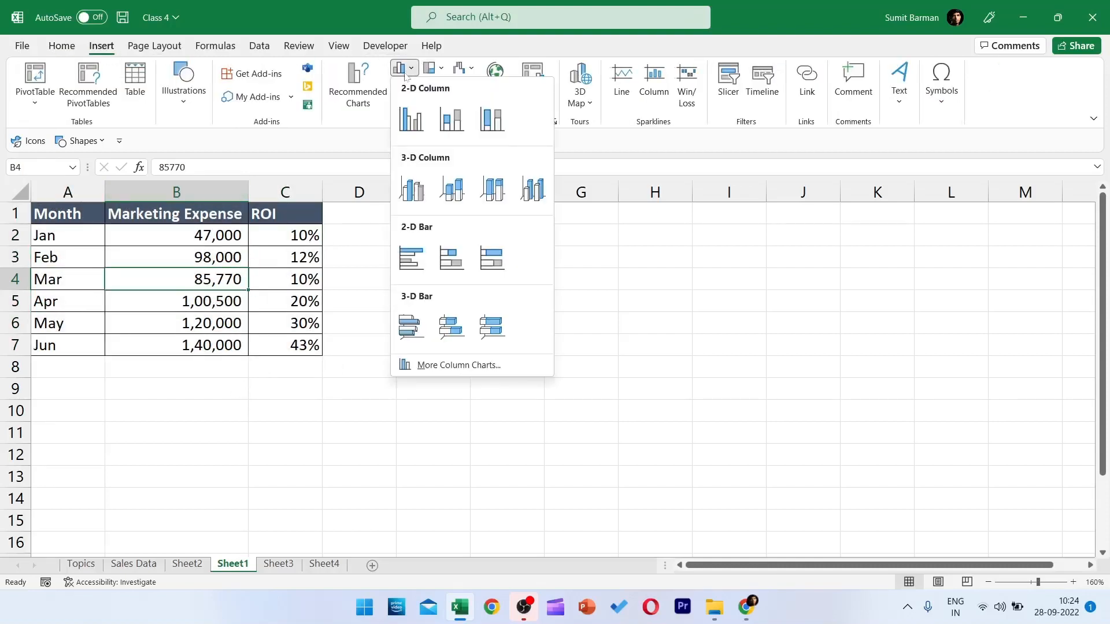
left_click(411, 119)
left_click_drag(466, 215, 509, 204)
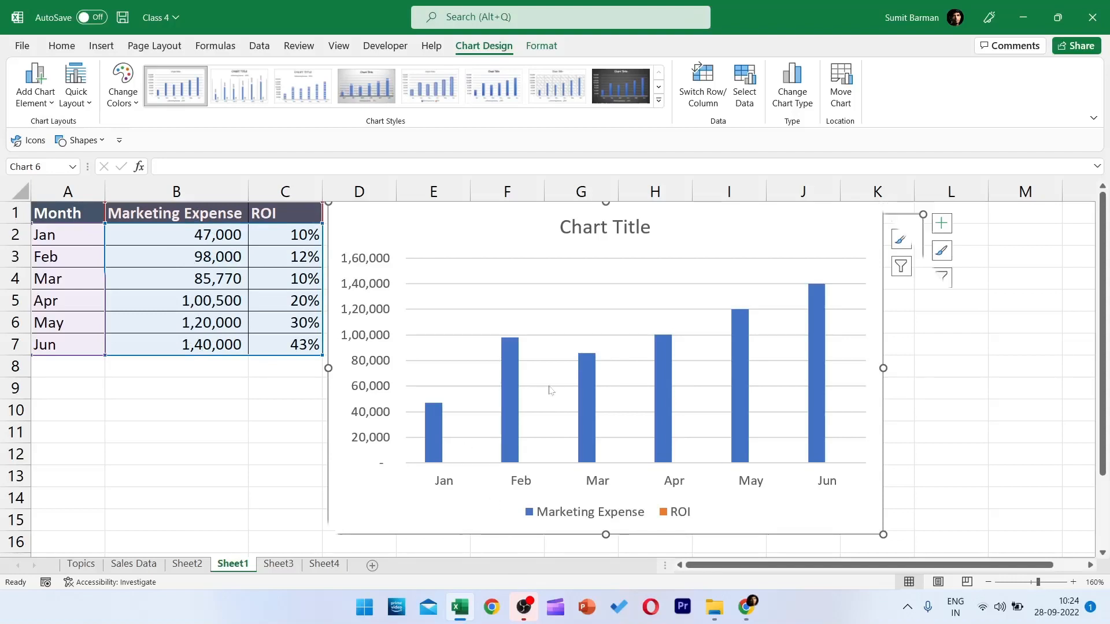
left_click_drag(478, 486, 518, 498)
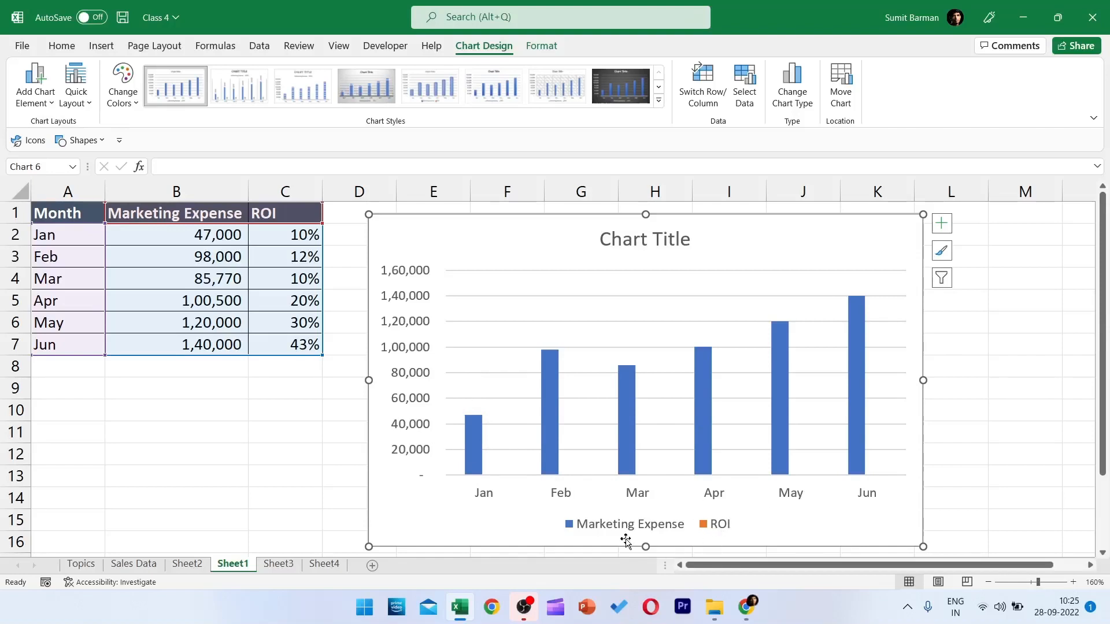
- Plot the ROI series of the marketing chart on the secondary axis and shift the chart over columns C to J
left_click(542, 46)
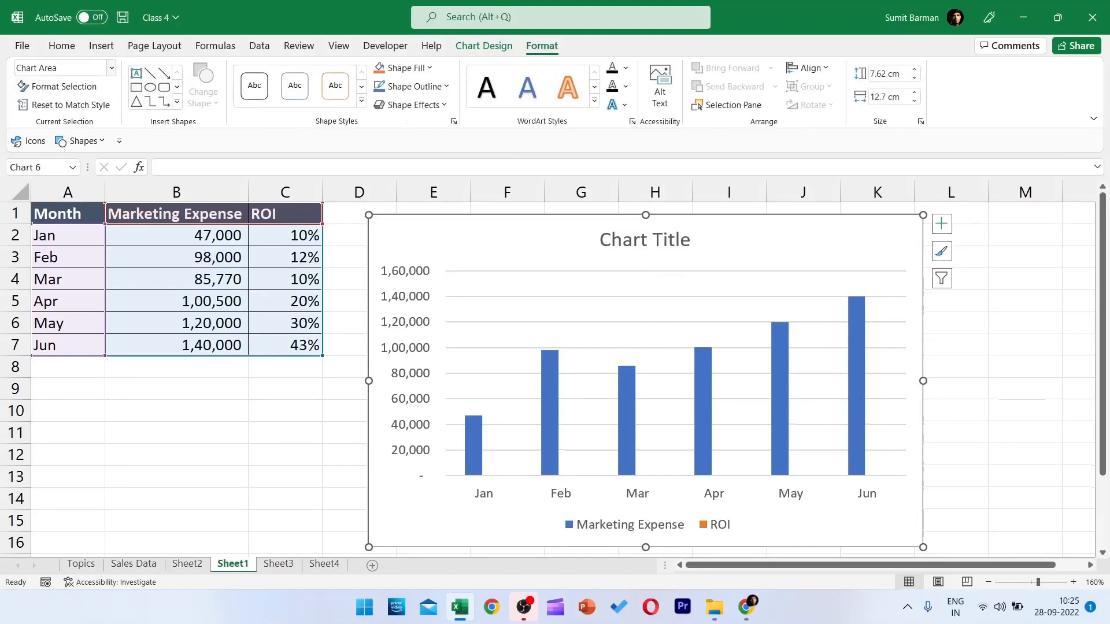
left_click(111, 68)
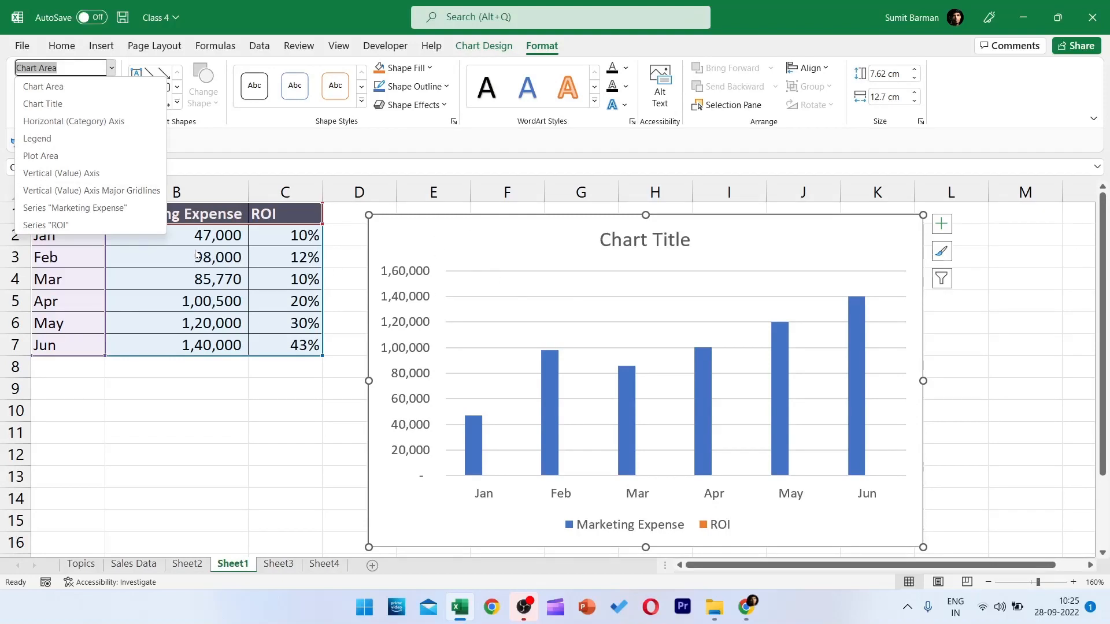
left_click(78, 231)
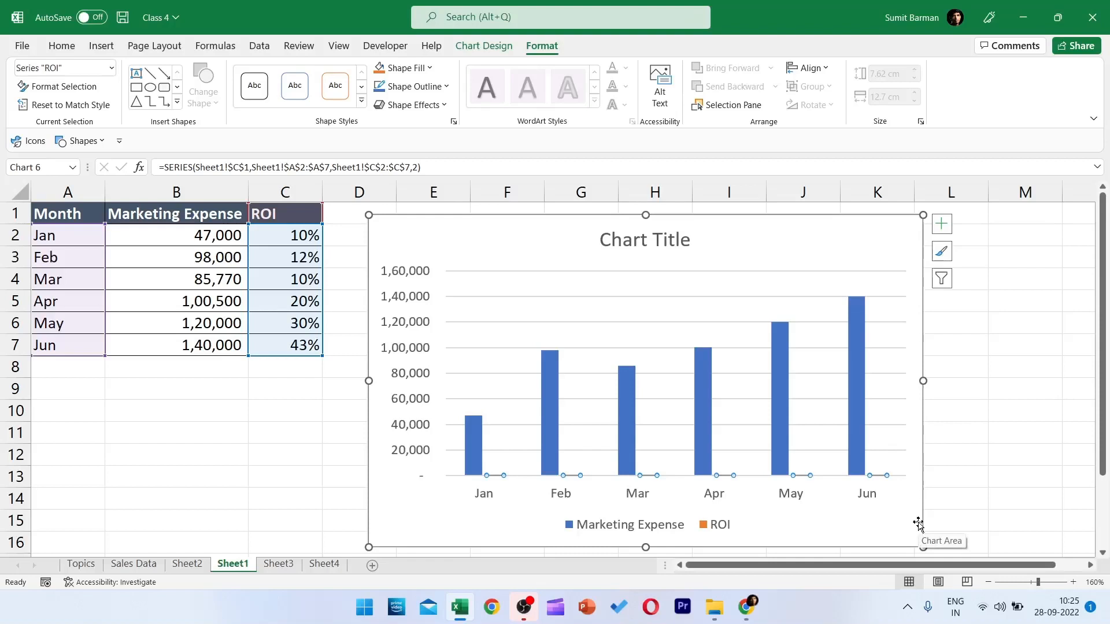
key("ctrl+1")
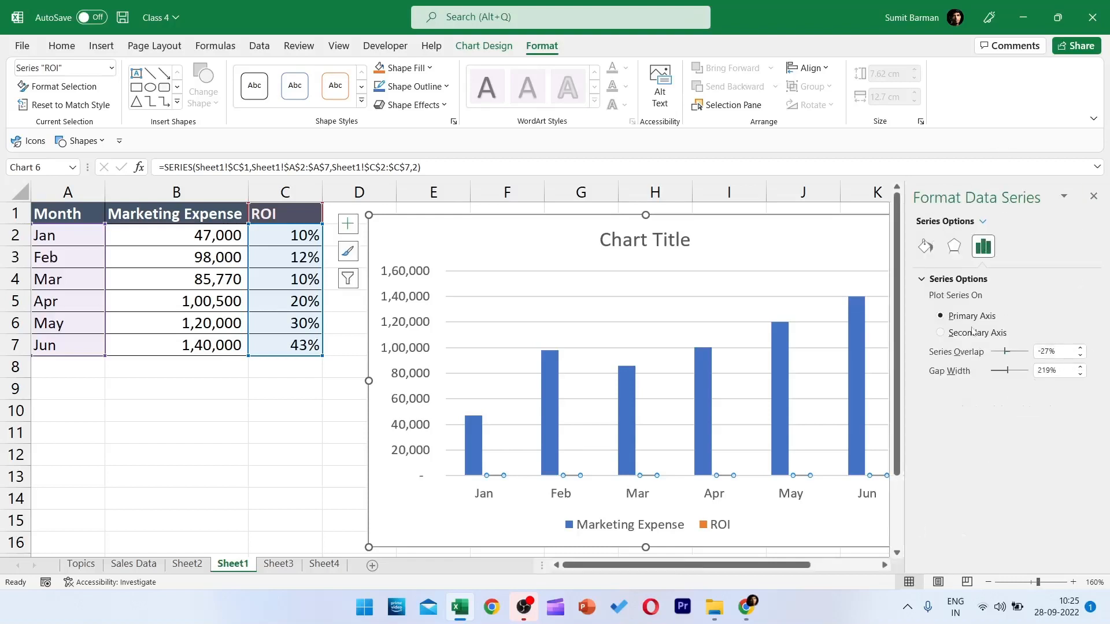
left_click(949, 334)
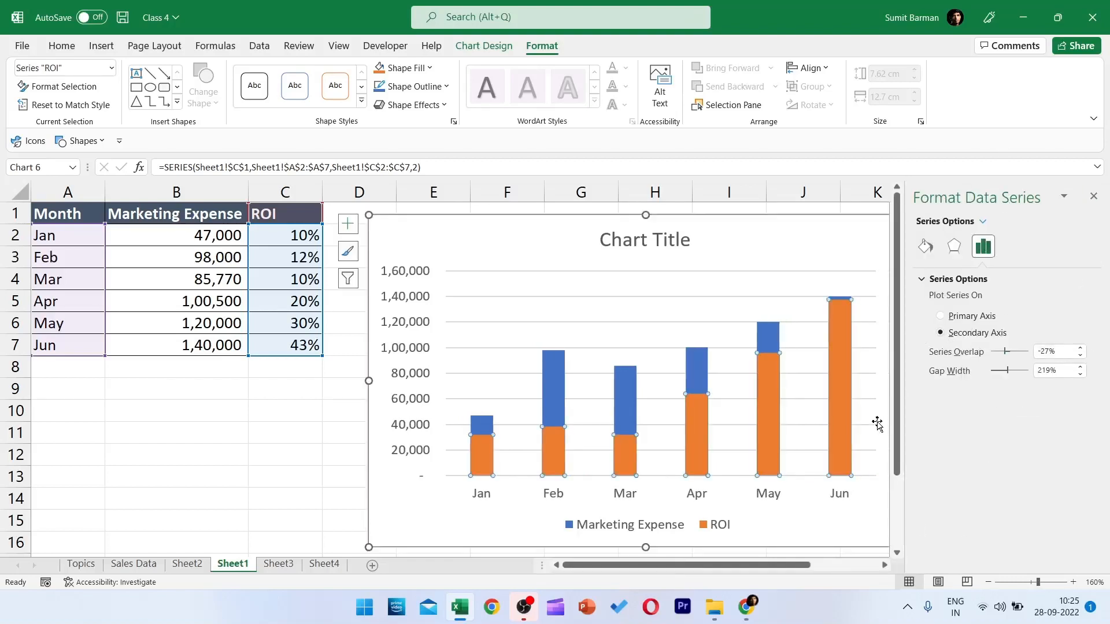
left_click_drag(831, 213, 747, 206)
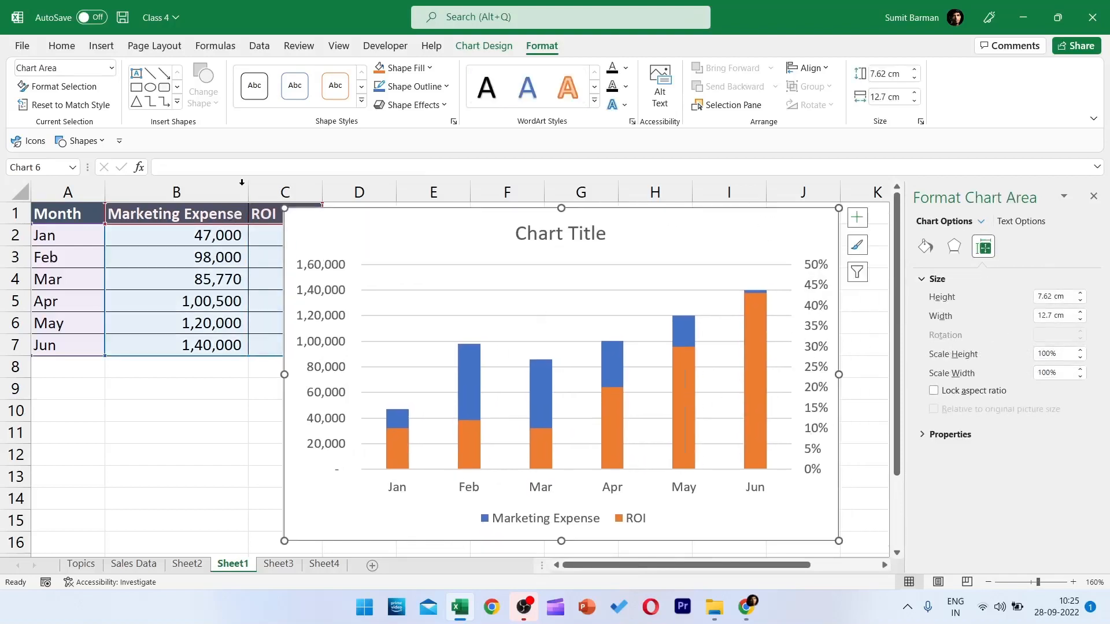
- Change the ROI series to Stacked Line with Markers, keeping Marketing Expense as Clustered Column, and move the chart off the ROI column
left_click(538, 450)
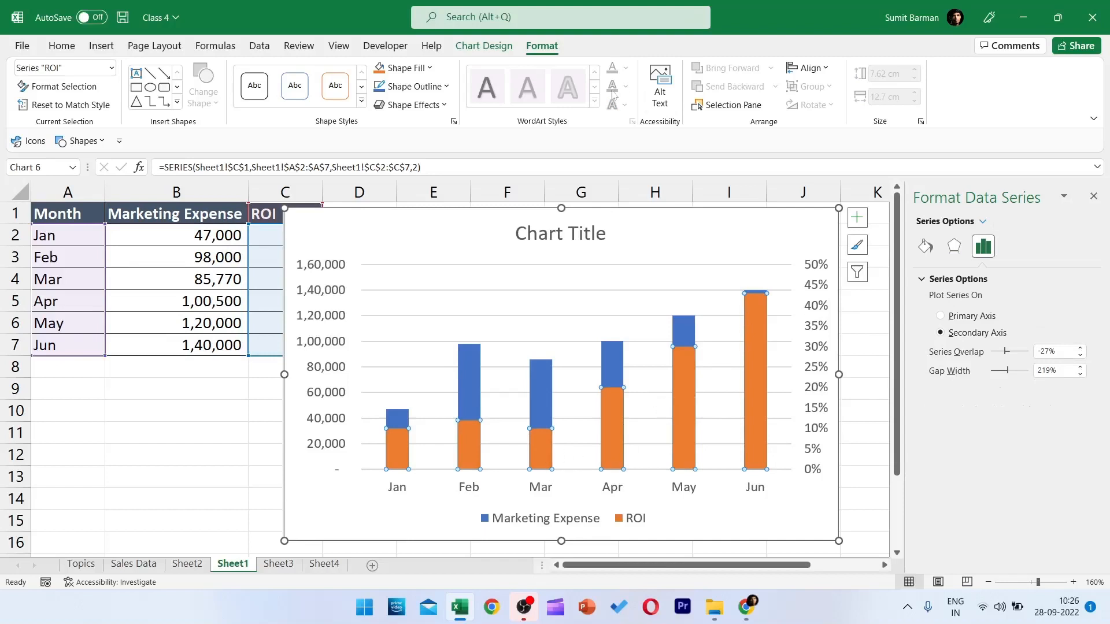
right_click(620, 428)
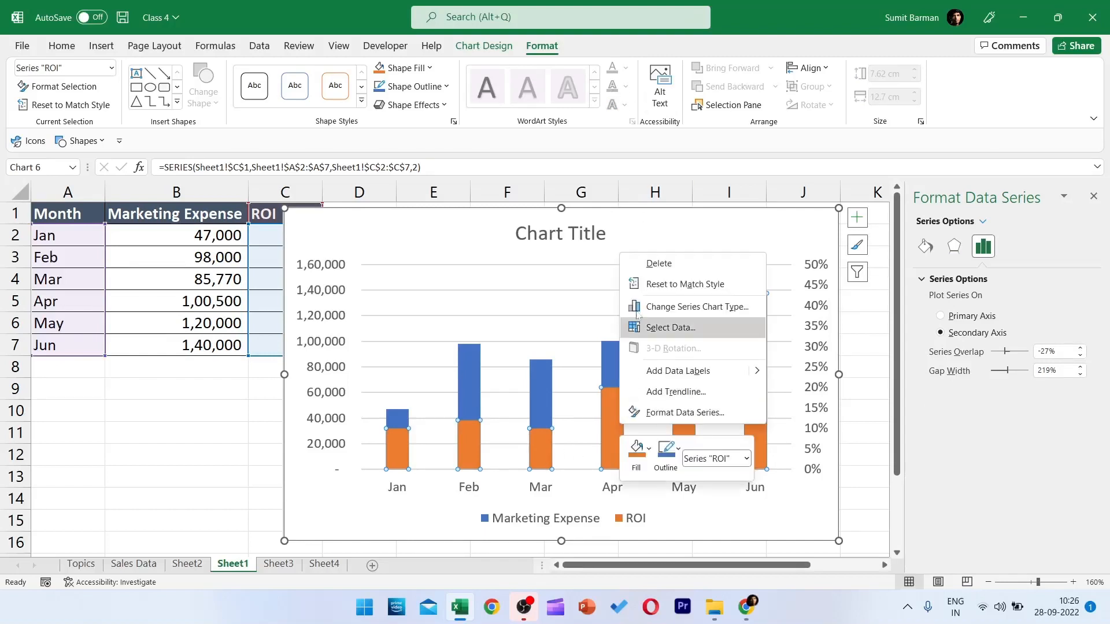
left_click(717, 307)
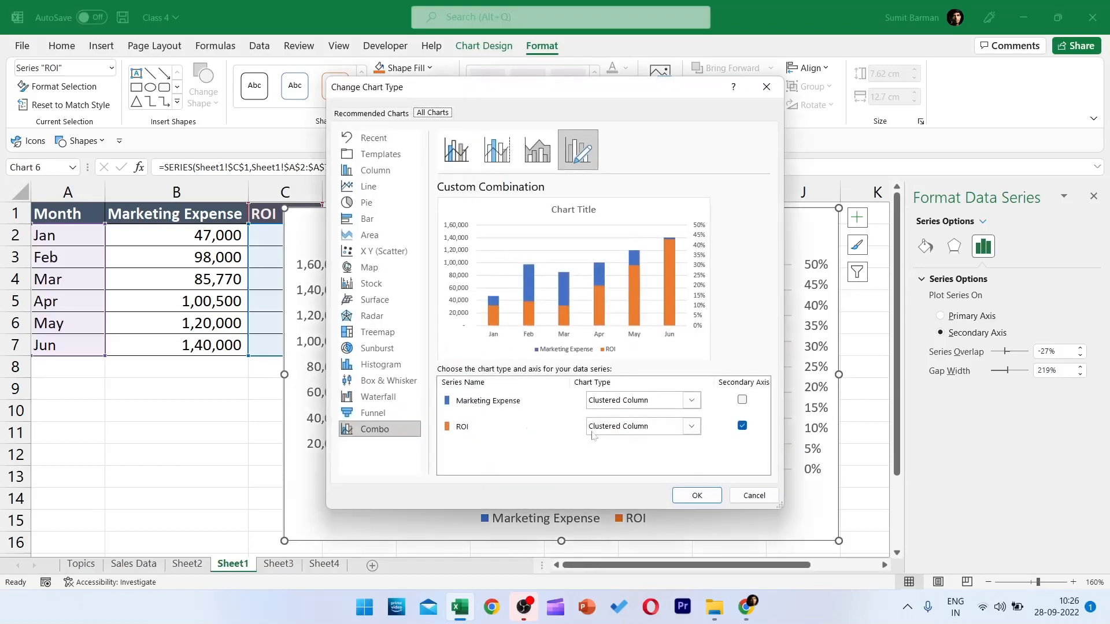
left_click(697, 427)
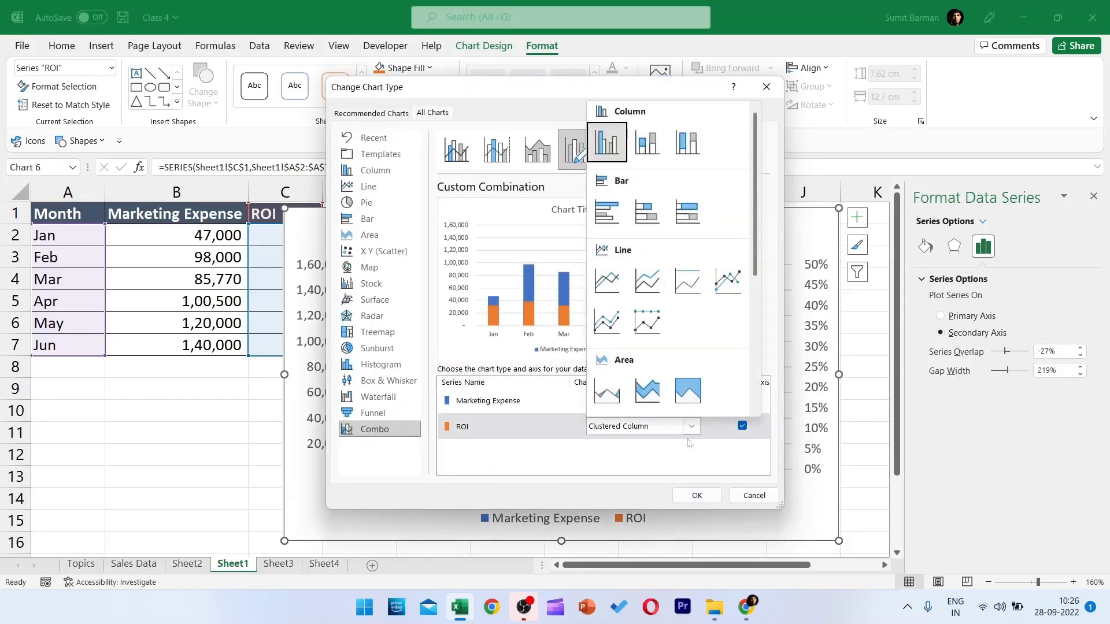
left_click(606, 322)
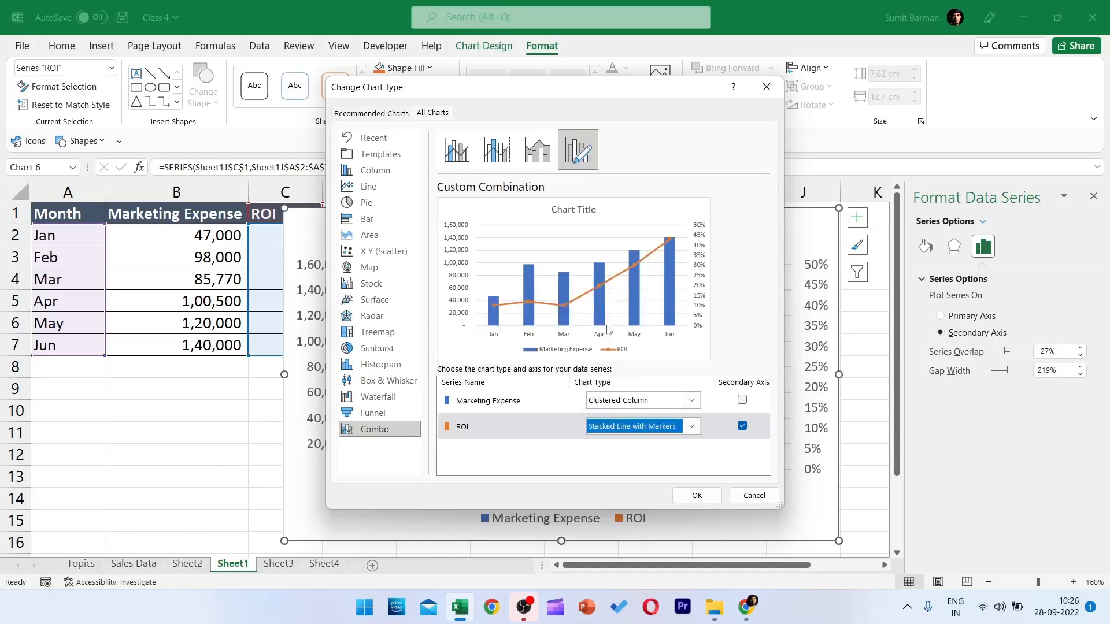
left_click(697, 495)
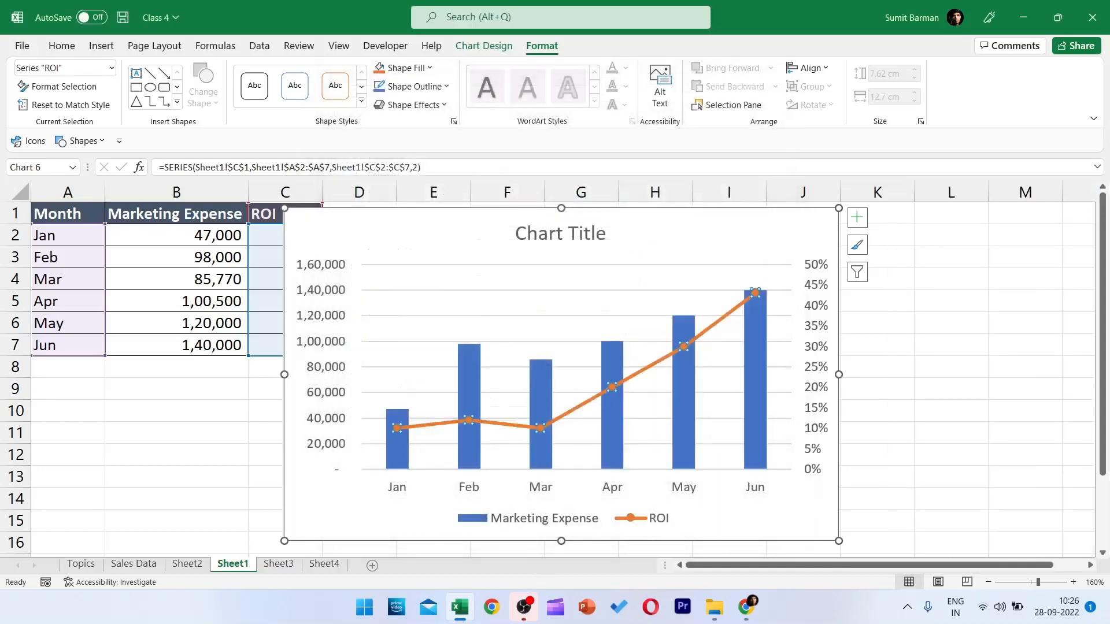
left_click_drag(738, 216, 794, 210)
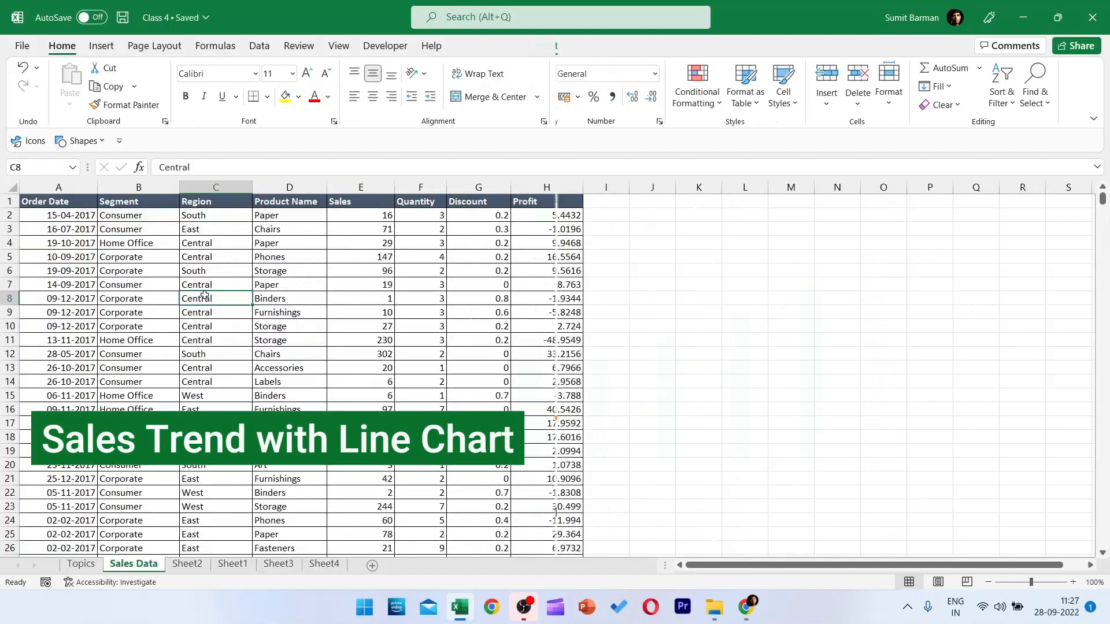
- Check the Order Date and Sales columns on the Sales Data sheet
left_click(61, 202)
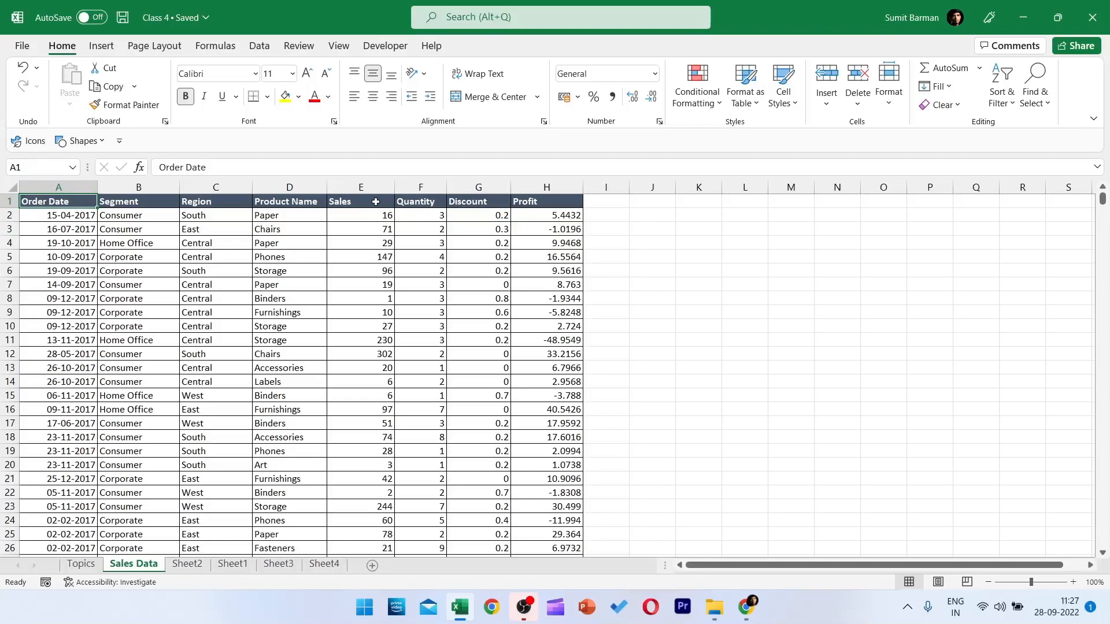
left_click(356, 198)
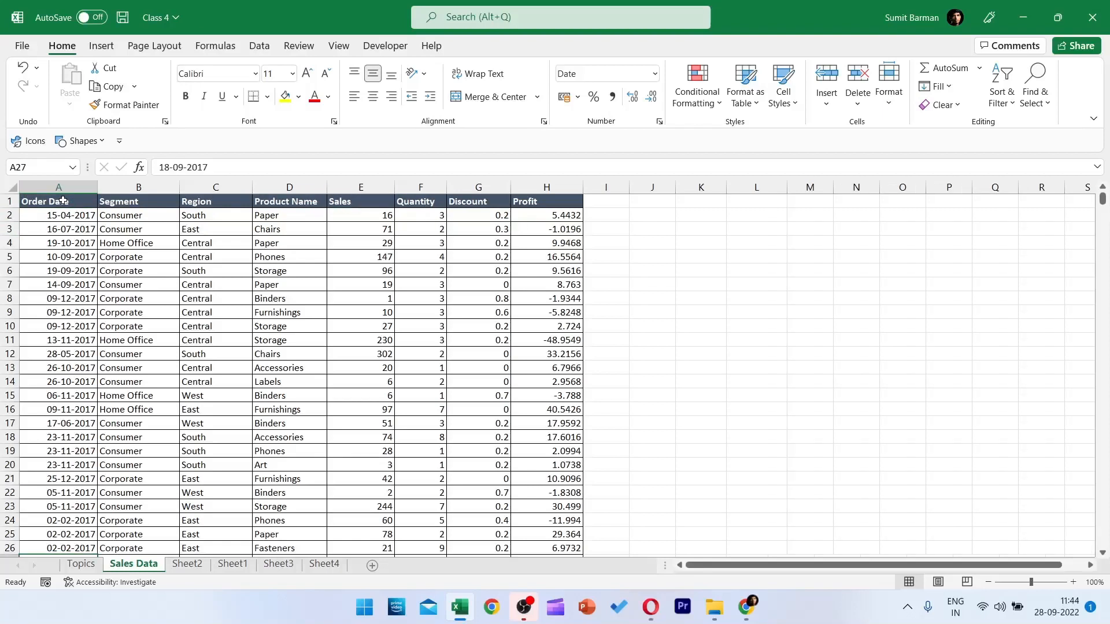
- Insert a 2-D line chart from the complete Order Date and Sales columns of the Sales Data sheet
left_click(63, 200)
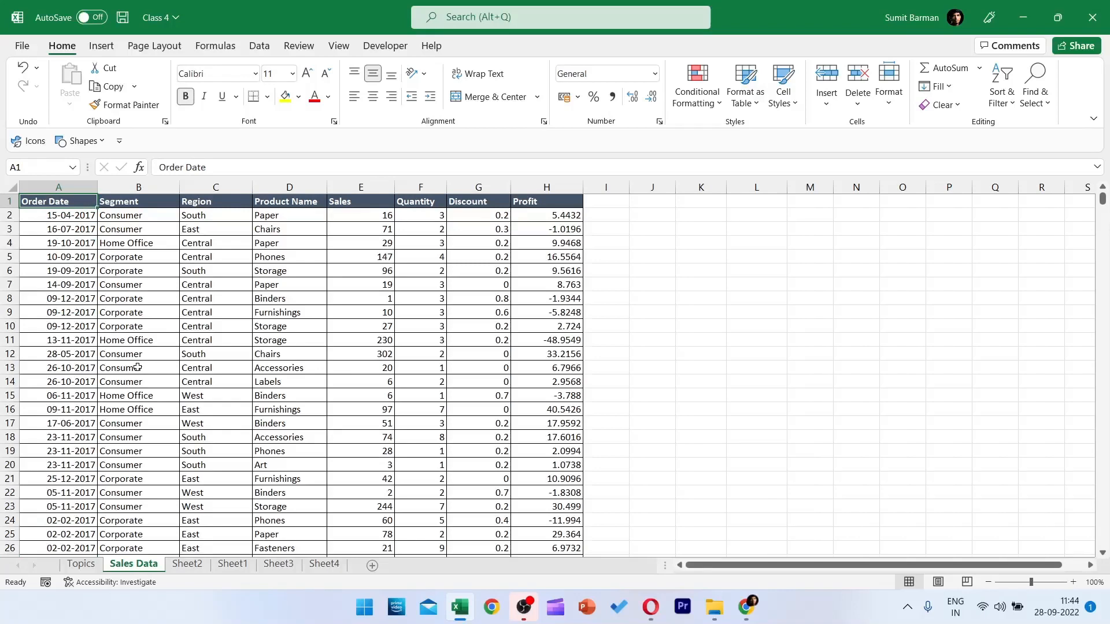
key("ctrl+shift+Down")
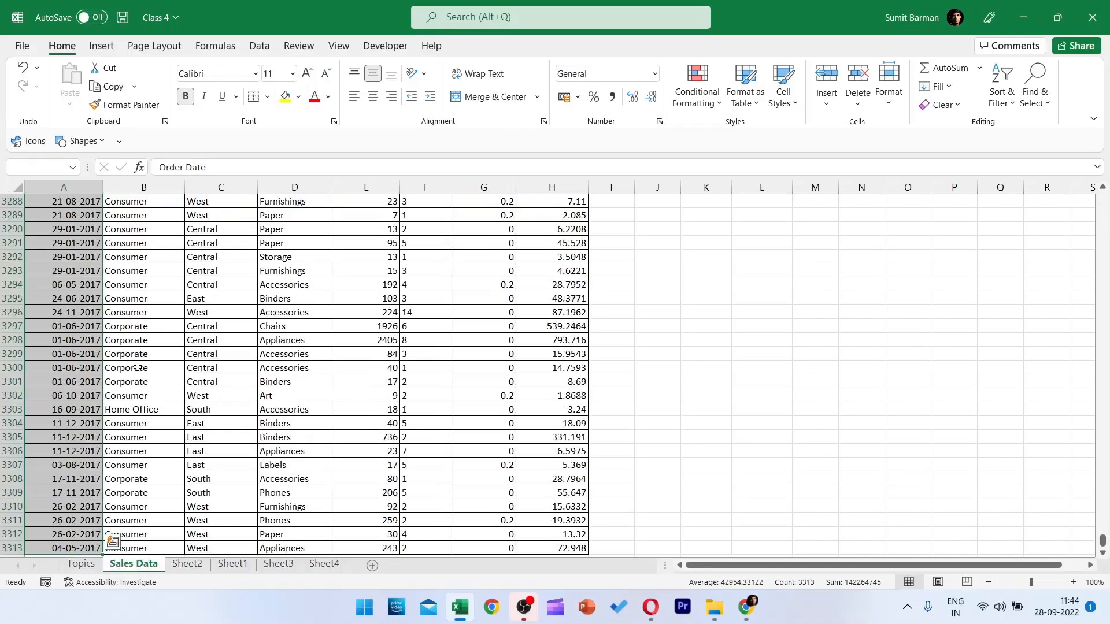
key("ctrl+BackSpace")
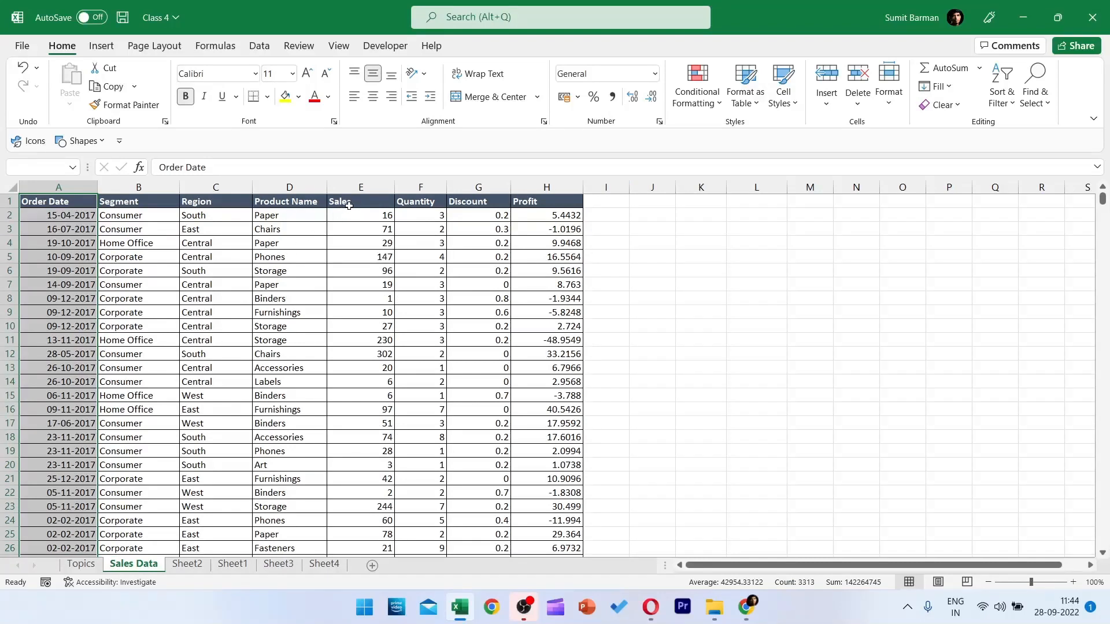
left_click(365, 201, "ctrl")
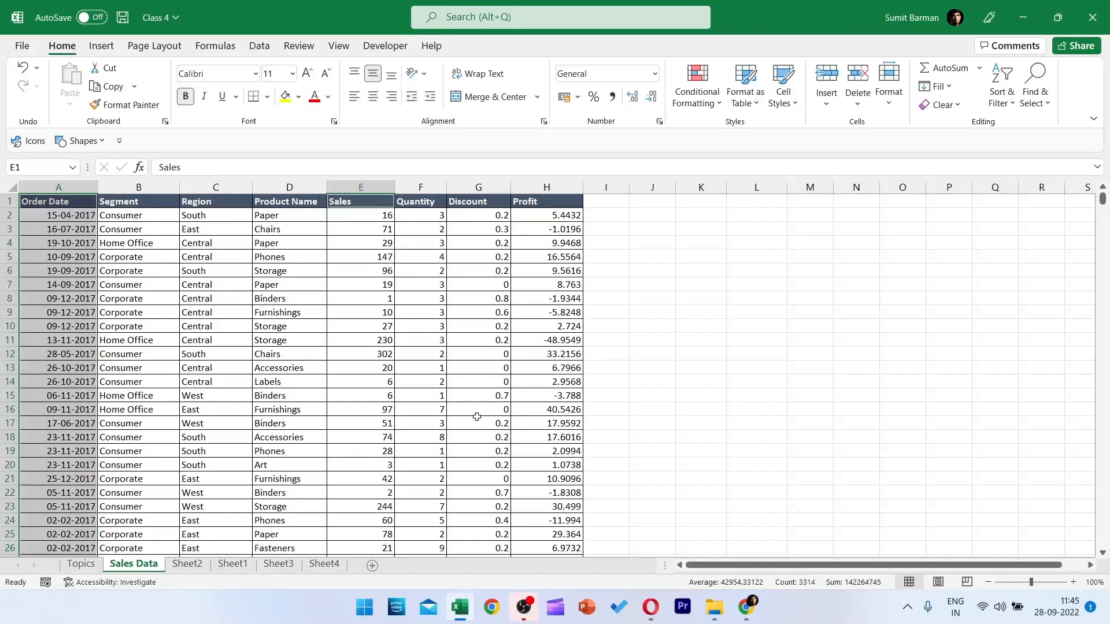
key("ctrl+shift+Down")
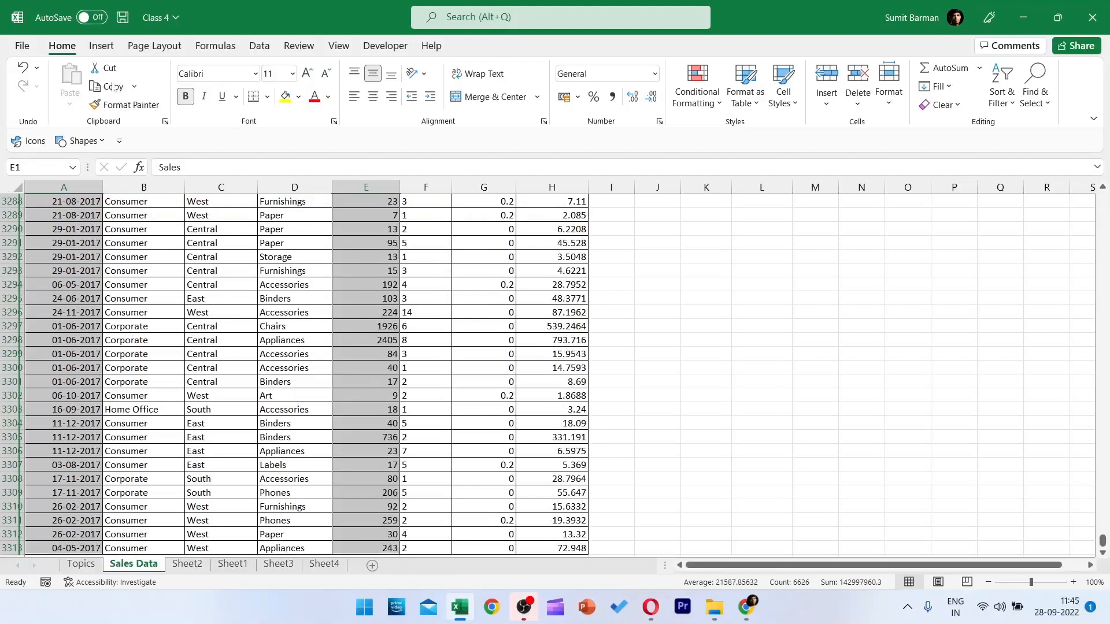
left_click(102, 46)
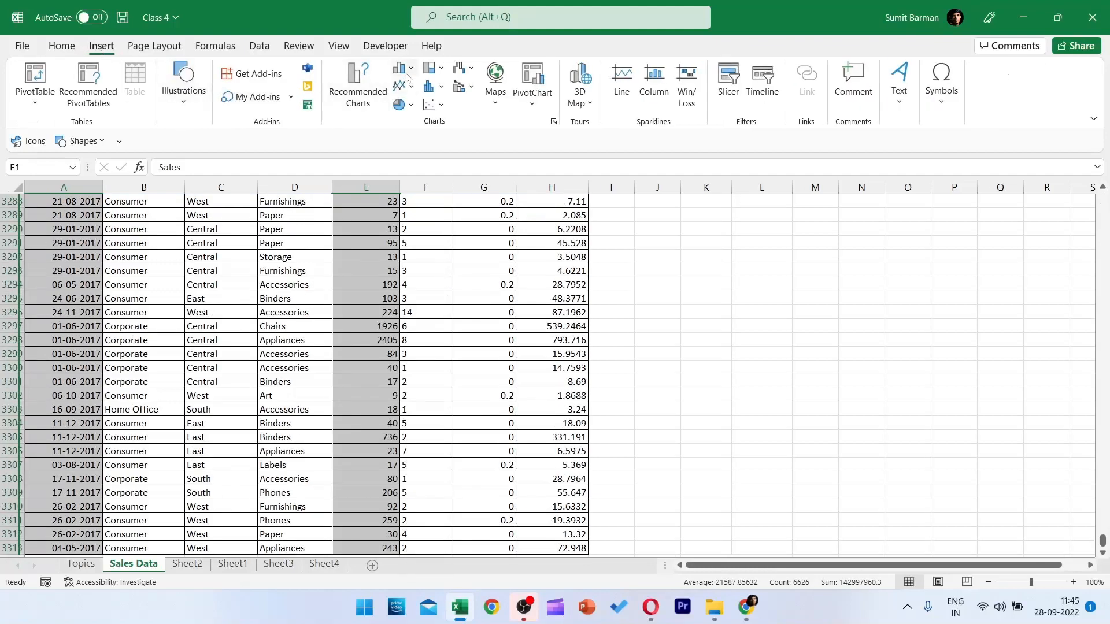
left_click(405, 69)
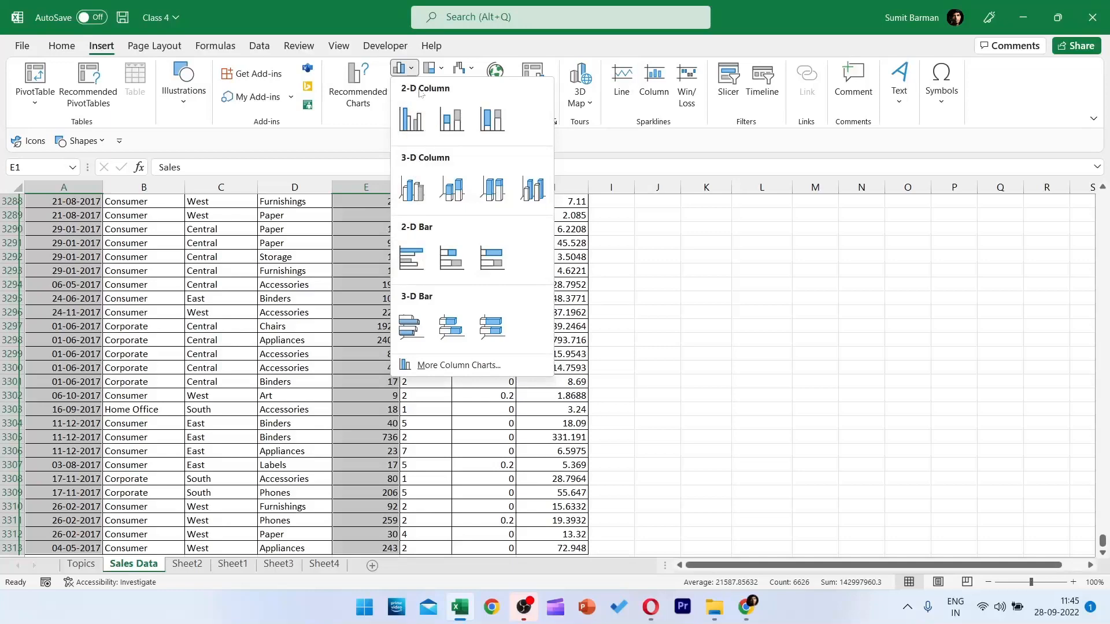
left_click(416, 69)
left_click(408, 86)
left_click(411, 139)
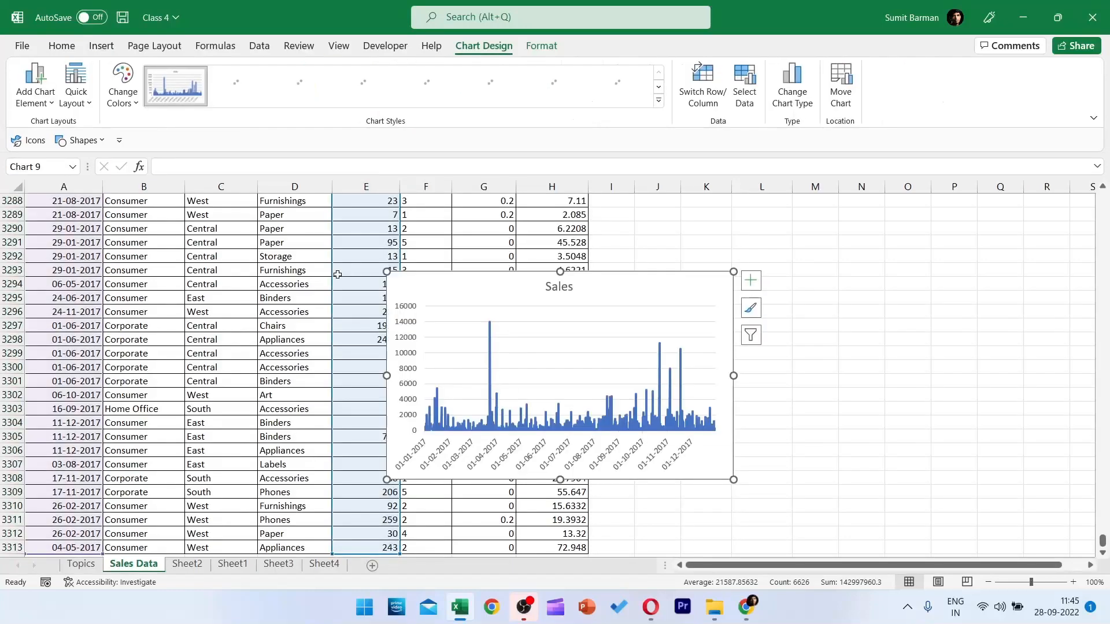
- Widen the daily Sales line chart in both directions and position it over columns B to N
left_click_drag(484, 272, 279, 257)
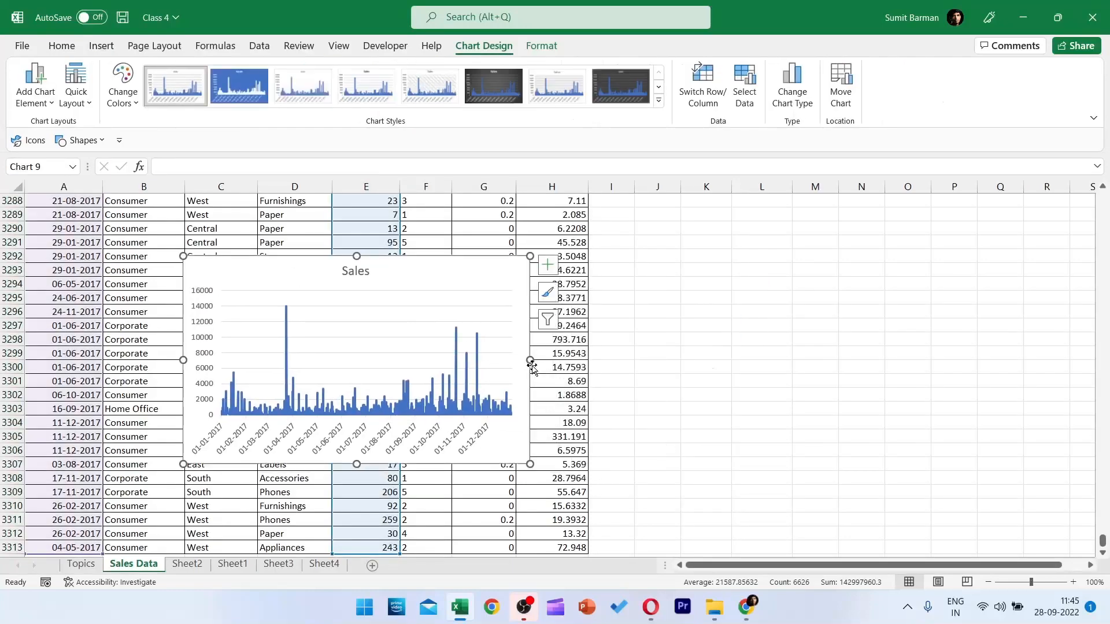
left_click_drag(531, 360, 859, 361)
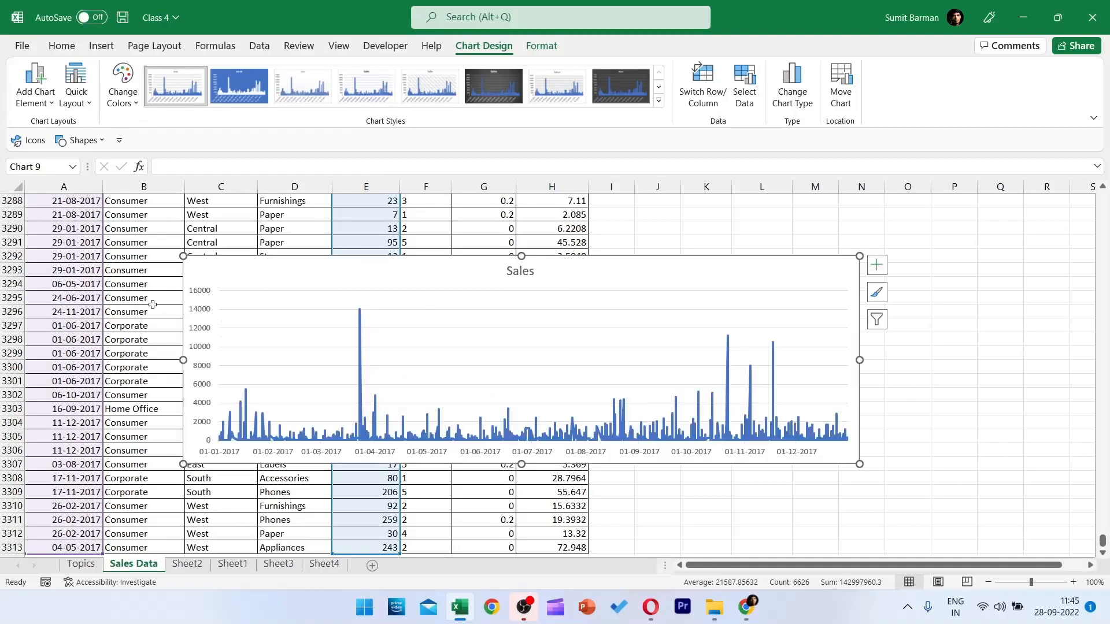
left_click_drag(182, 360, 98, 361)
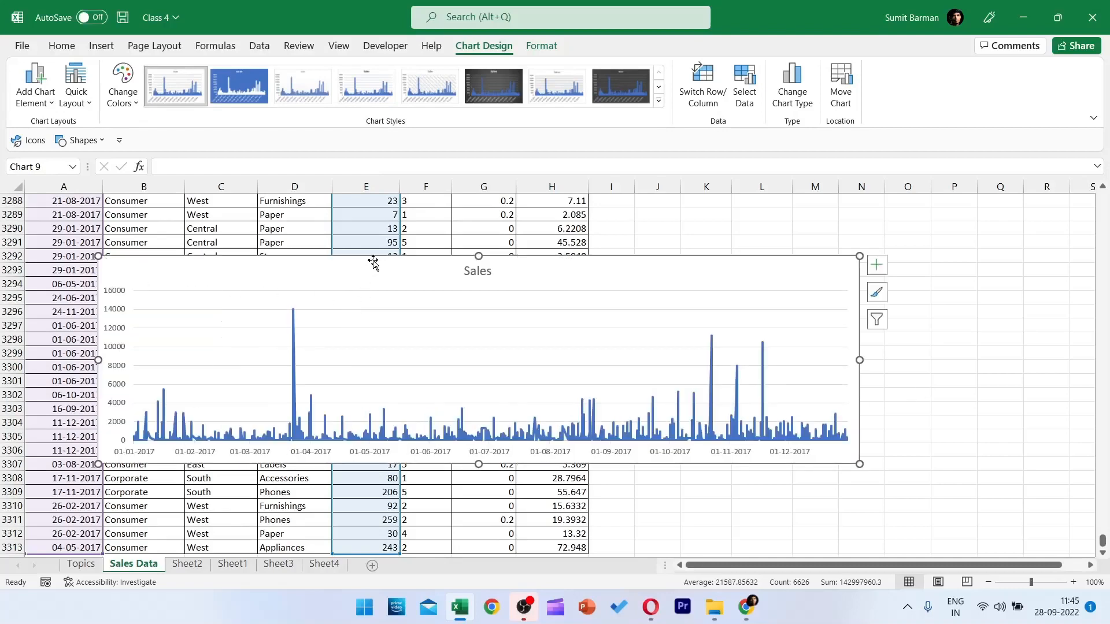
left_click_drag(384, 253, 564, 246)
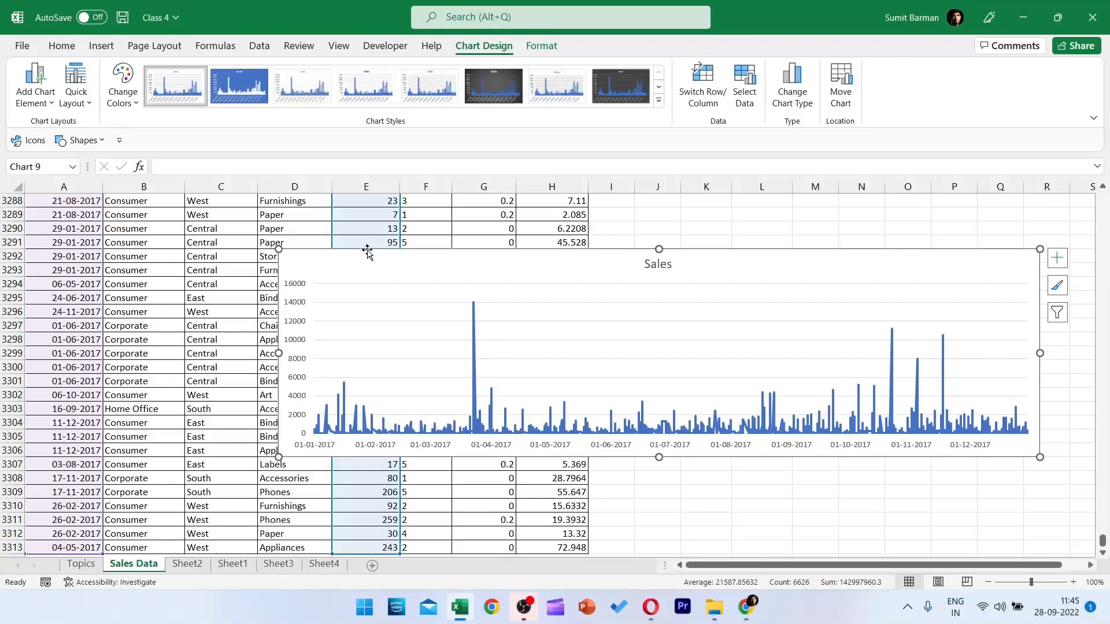
left_click_drag(371, 245, 192, 240)
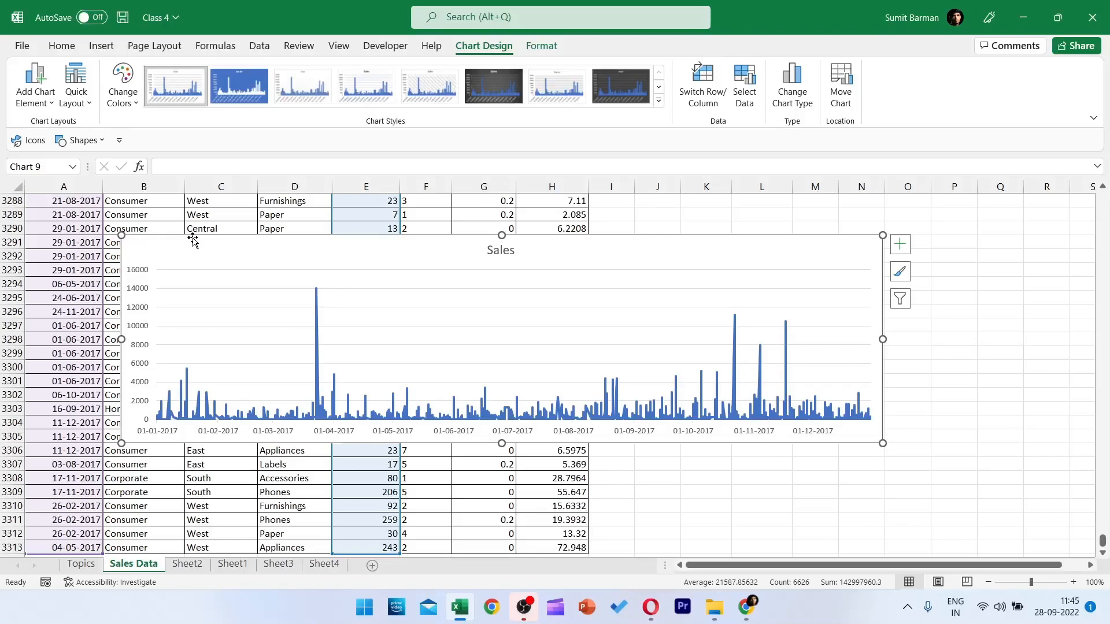
- Delete the daily Sales line chart and return to cell A1 of the Sales Data sheet
key("Delete")
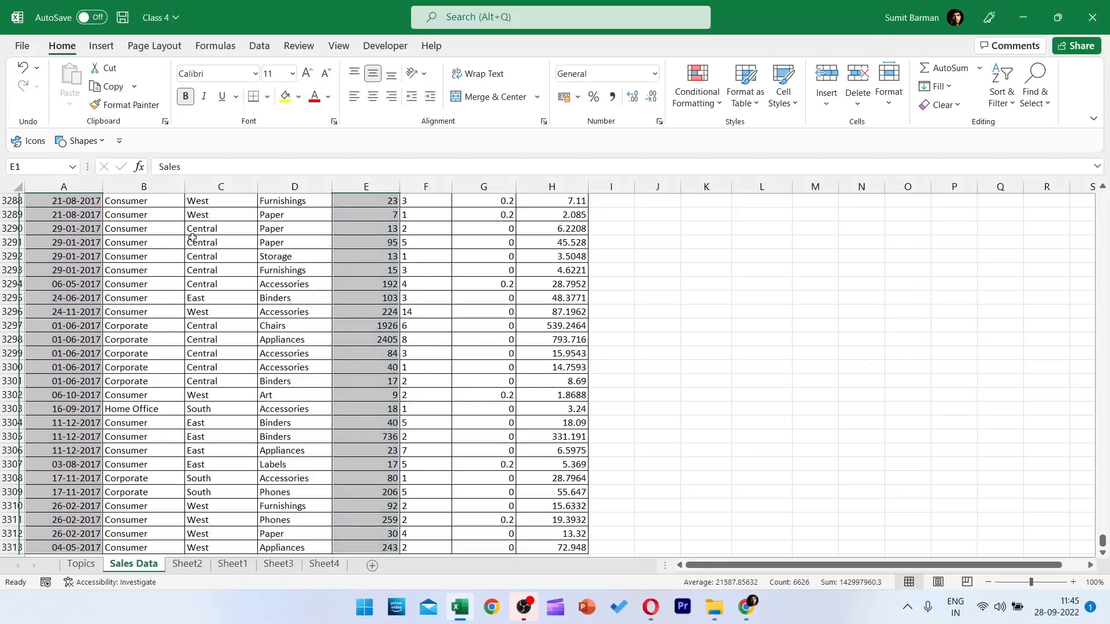
scroll(291, 403, "up", 20)
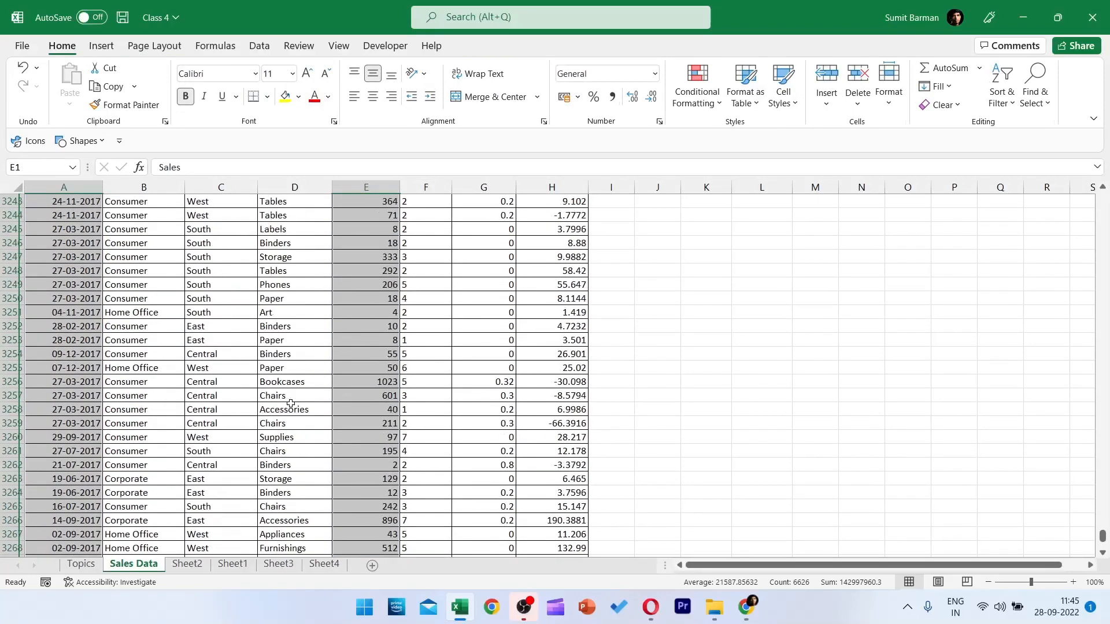
scroll(291, 404, "up", 20)
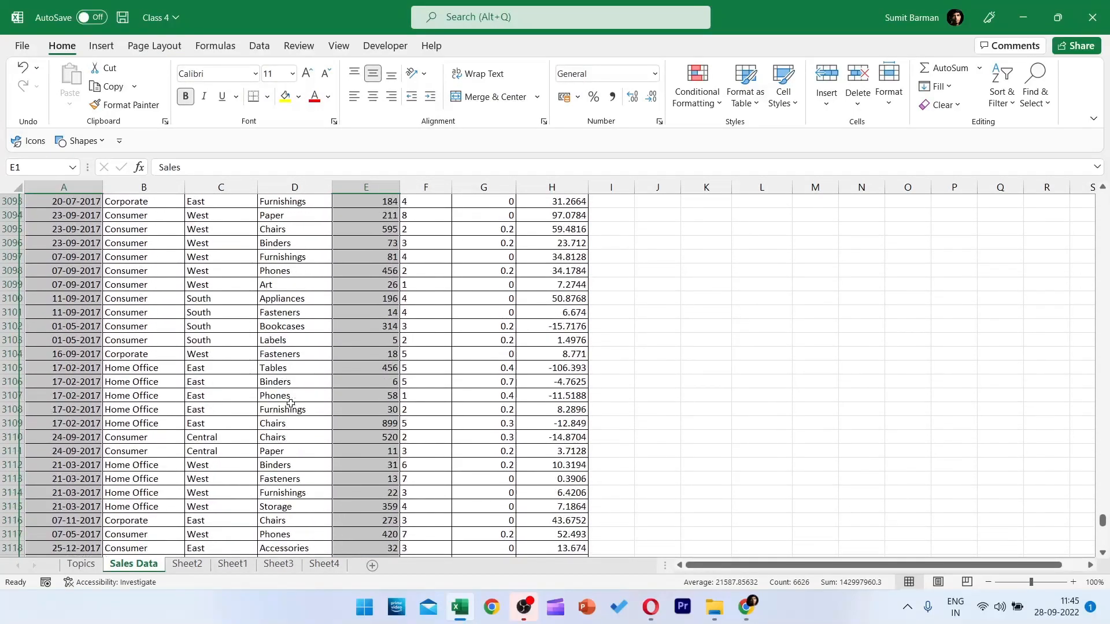
key("ctrl+Home")
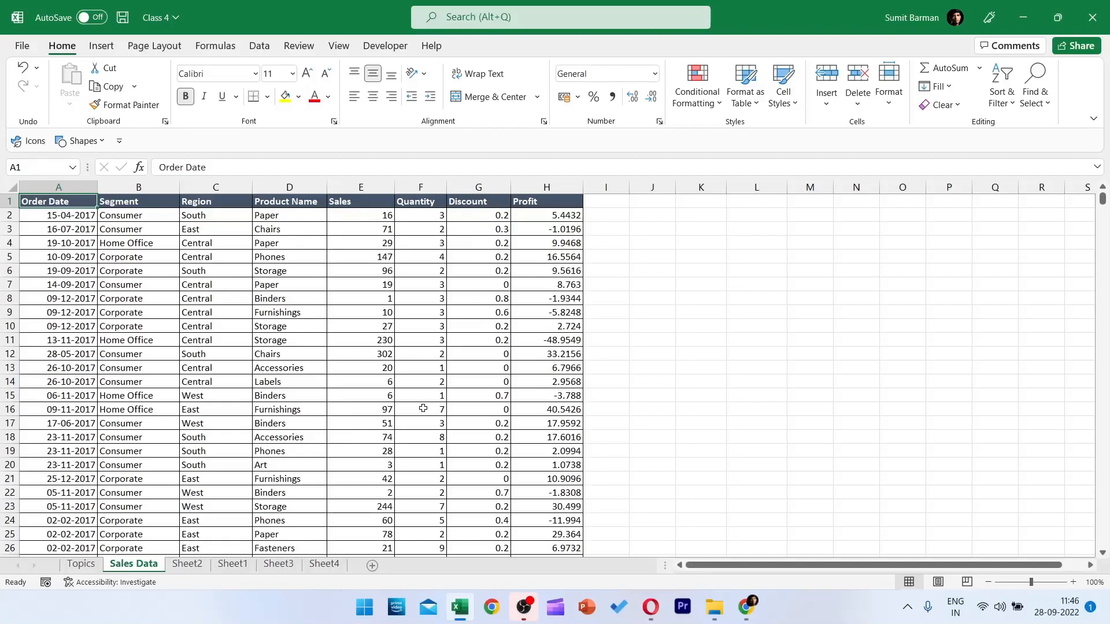
- Insert a PivotTable from the Sales Data range A1:H3313 into the existing worksheet at cell K1
key("Down")
key("Down")
key("Down")
key("Down")
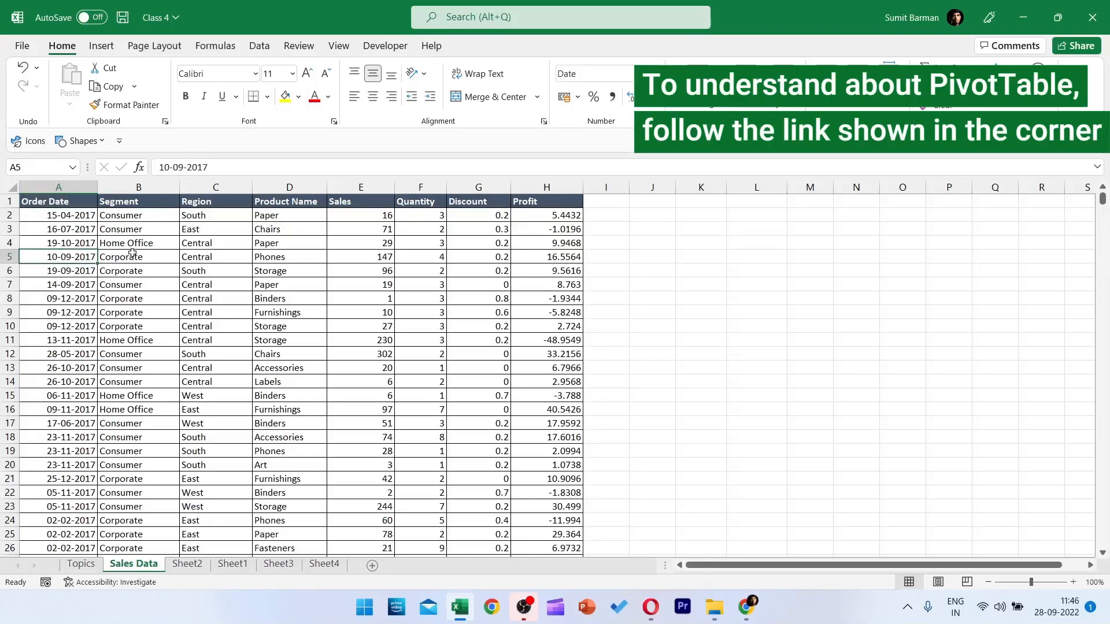
left_click(98, 46)
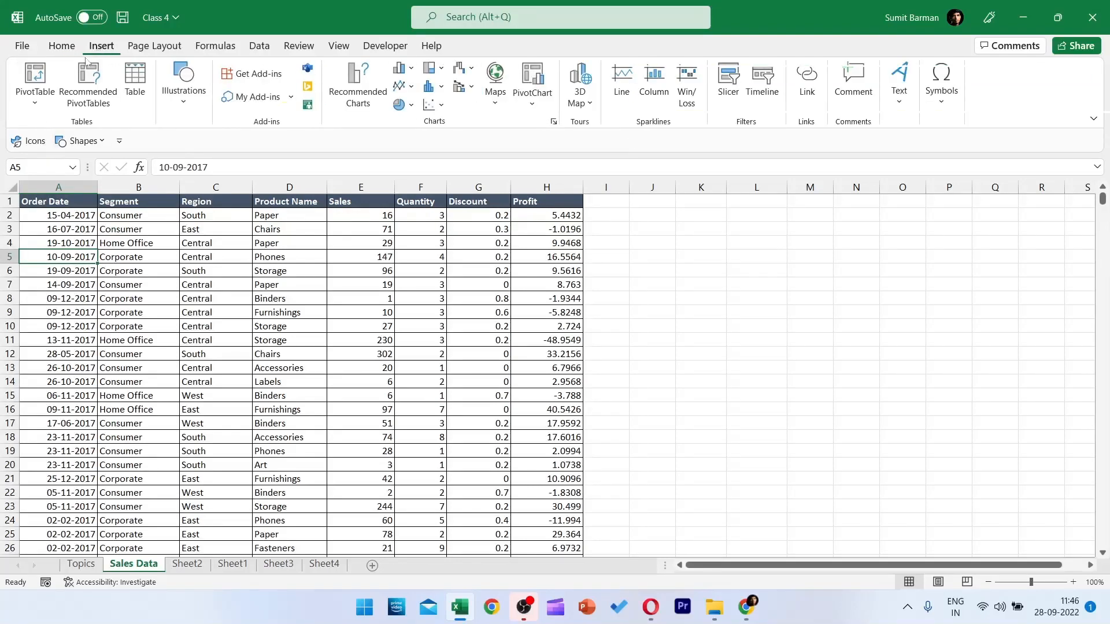
key("Right")
key("Down")
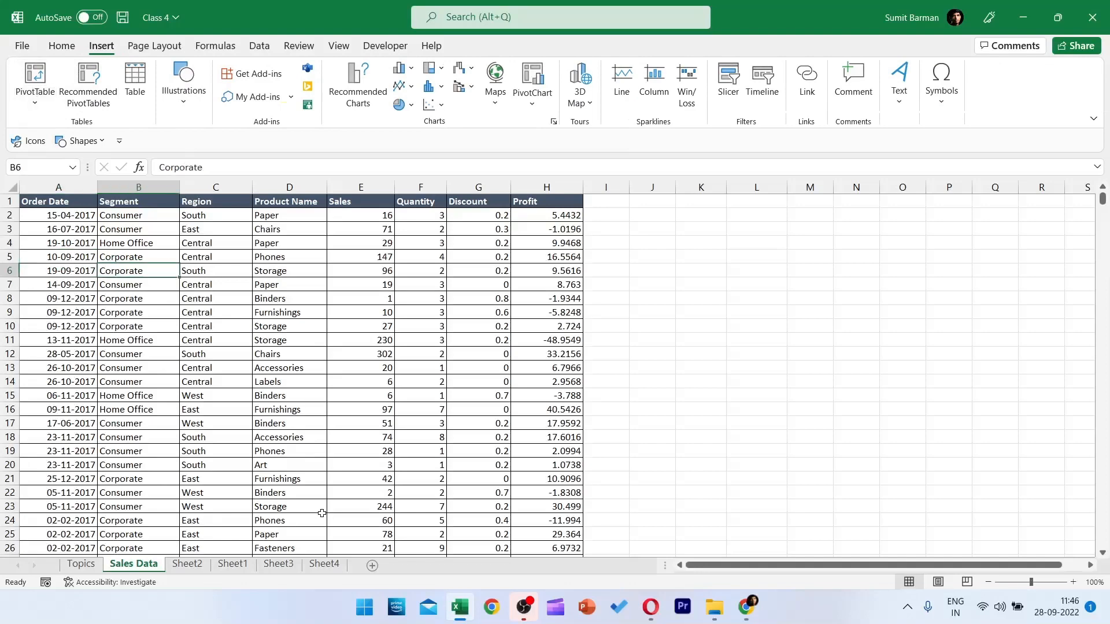
key("alt")
key("n")
key("v")
key("t")
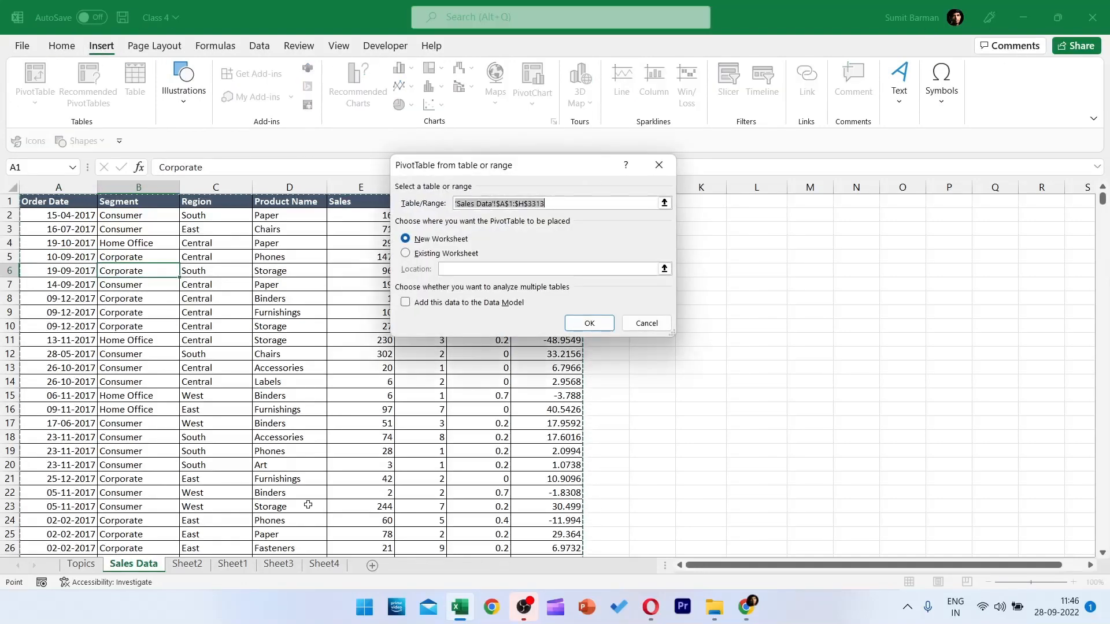
key("Tab")
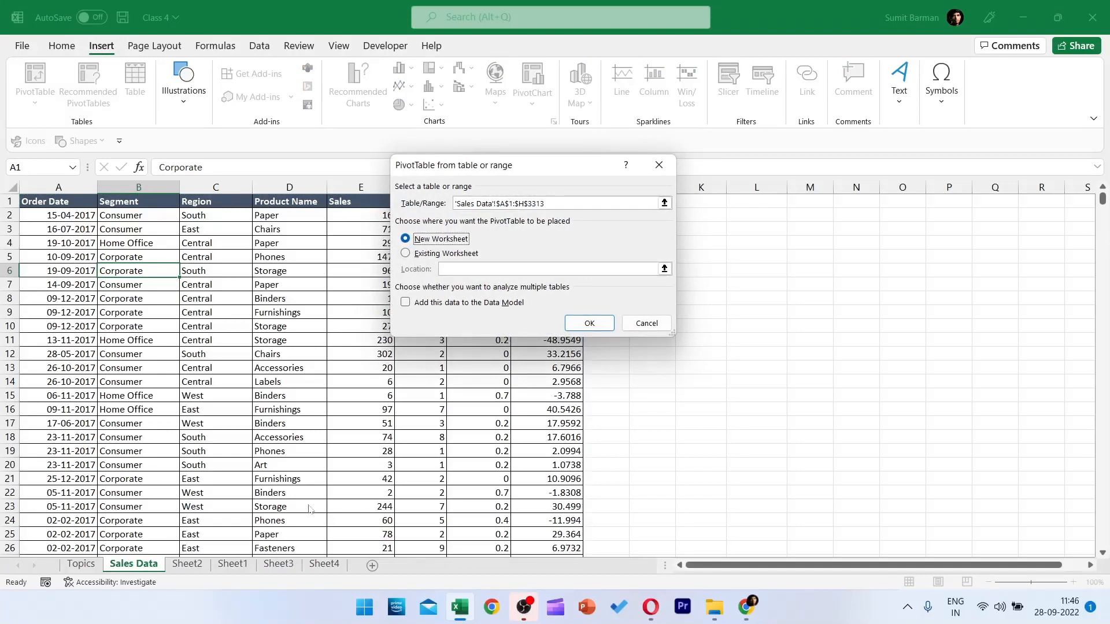
key("Tab")
key("shift+Tab")
key("Down")
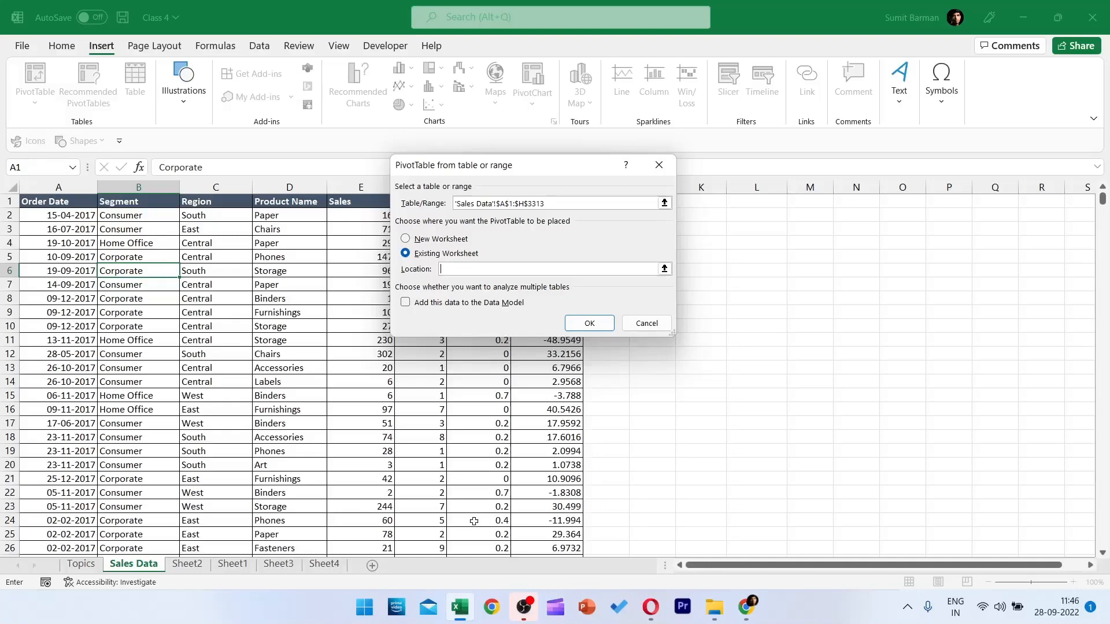
left_click(723, 201)
left_click(579, 319)
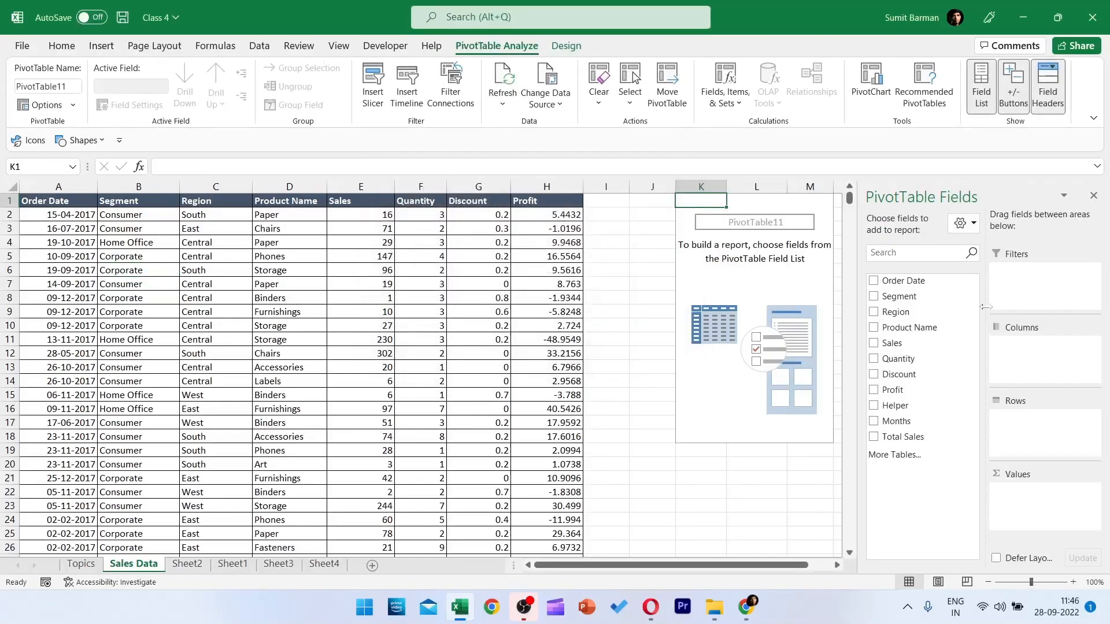
- Build the PivotTable with only Months from Order Date as rows and Sum of Sales as values, and close its field list
mouse_move(906, 284)
left_mouse_down()
mouse_move(1037, 450)
mouse_move(926, 303)
mouse_move(895, 282)
mouse_move(983, 333)
mouse_move(1040, 442)
left_mouse_up()
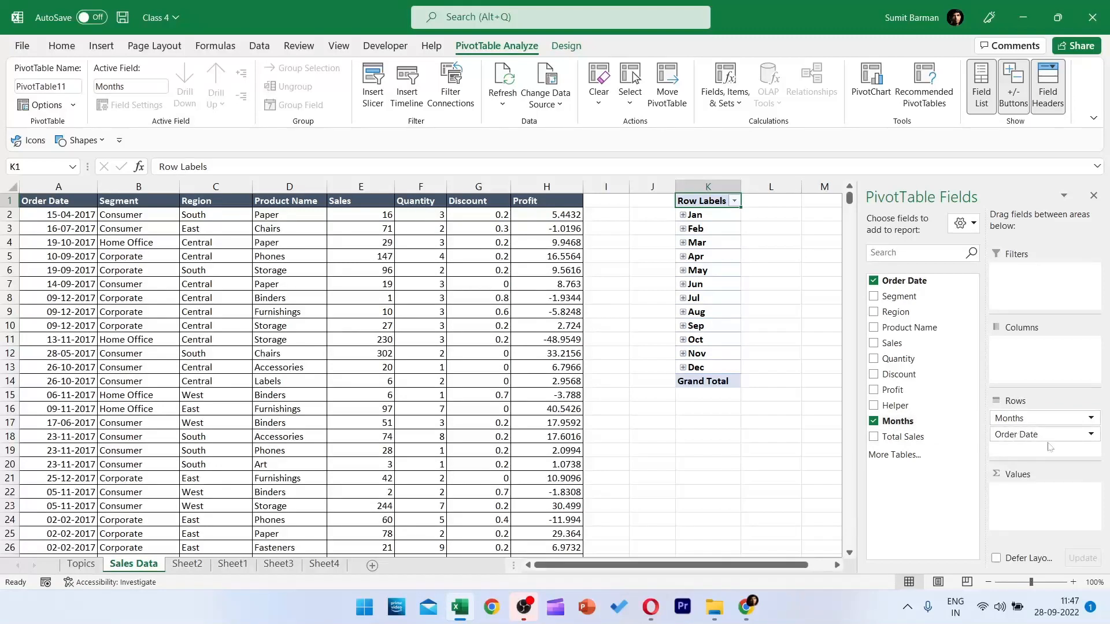
left_click_drag(1035, 437, 812, 462)
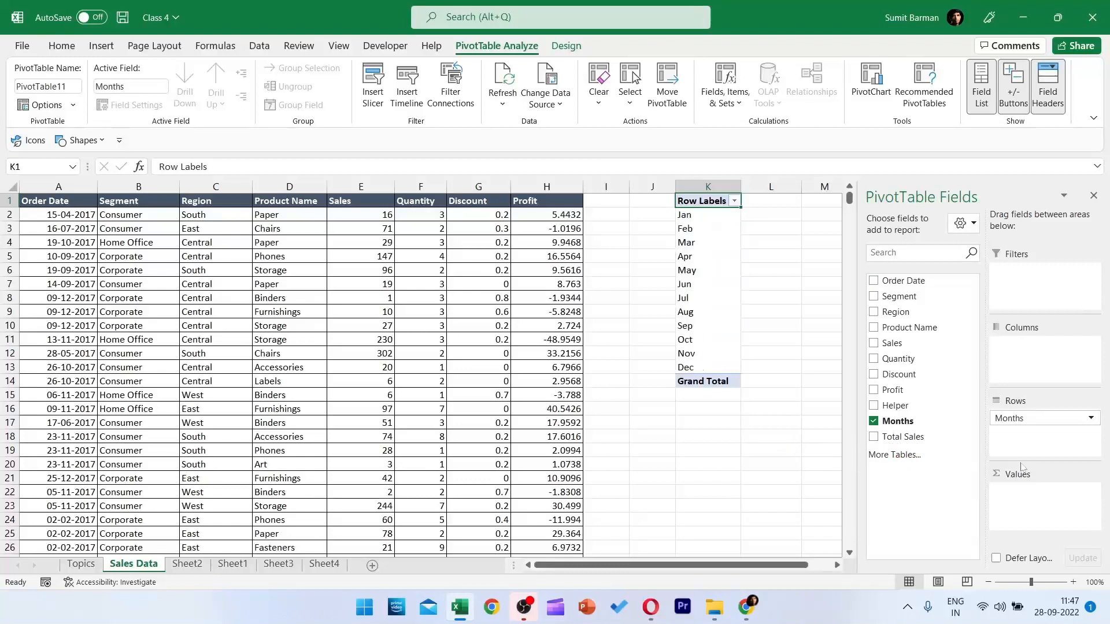
left_click(1032, 418)
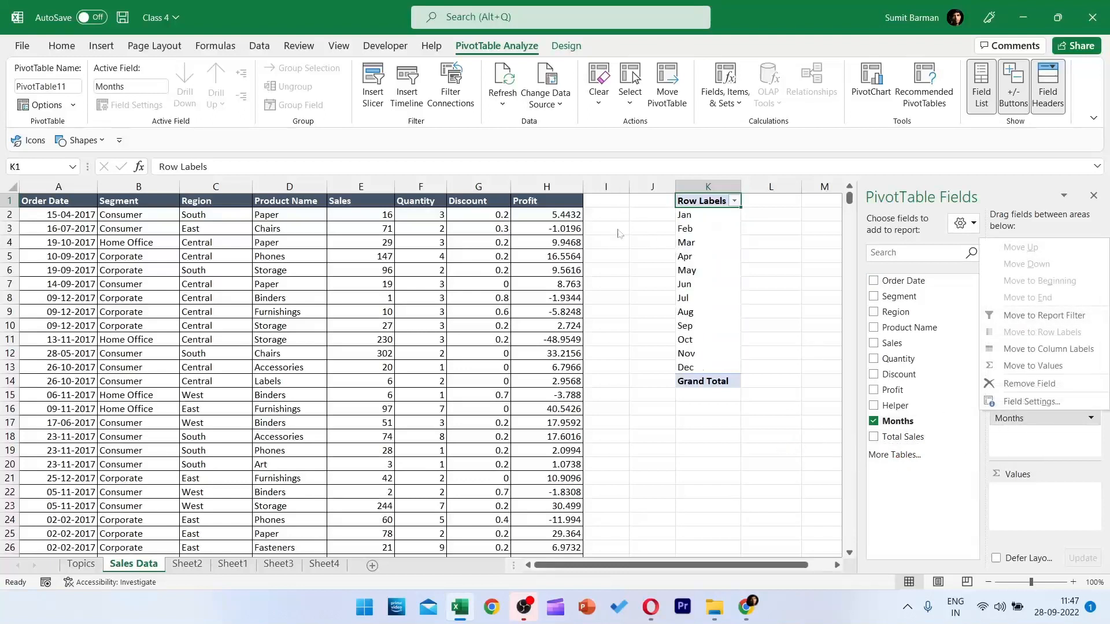
left_click(910, 344)
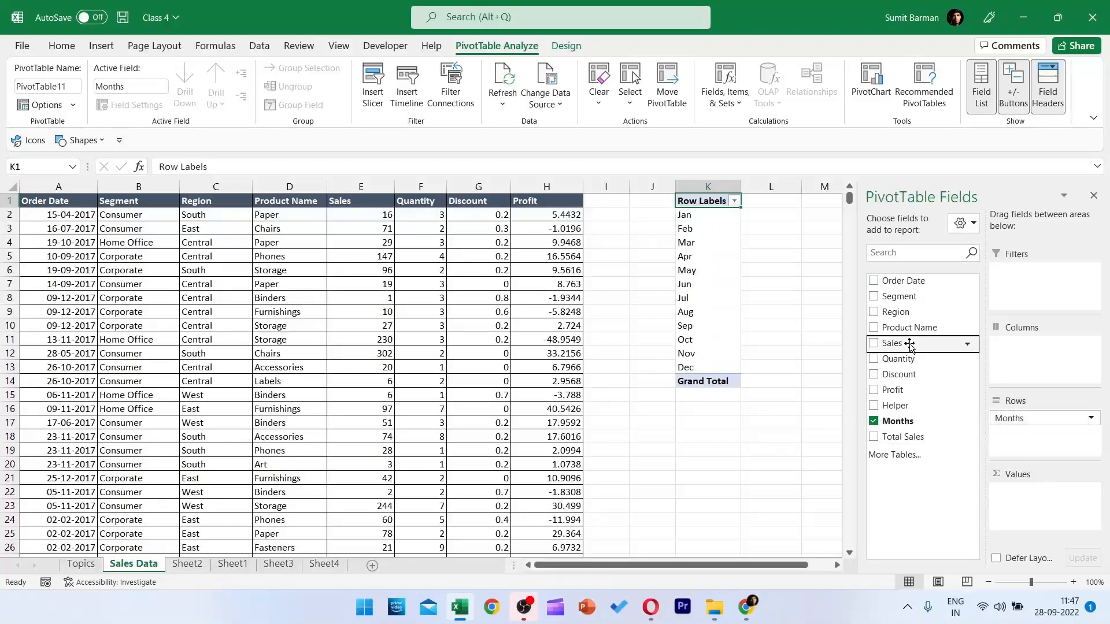
left_click_drag(910, 344, 1074, 509)
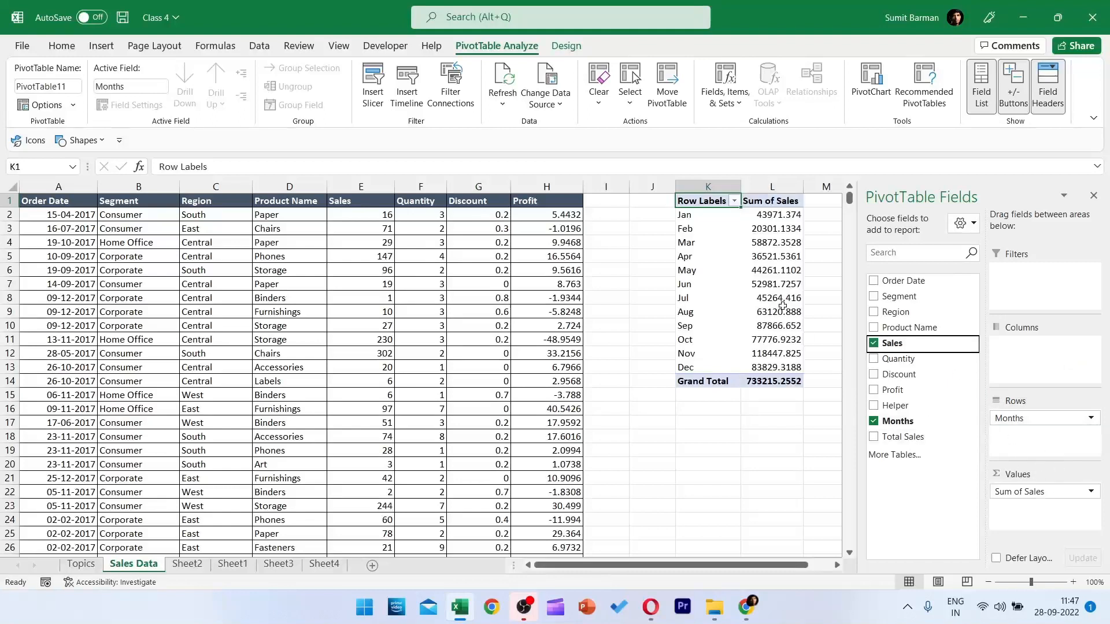
left_click(1094, 196)
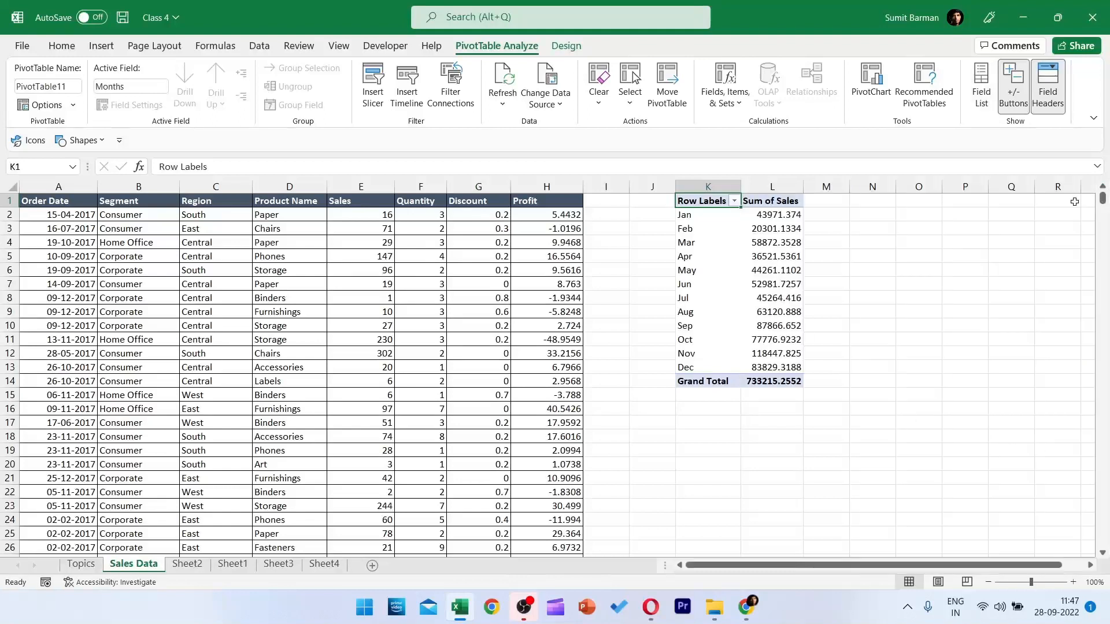
- Show the PivotTable in Tabular Form and turn grand totals off for rows and columns
left_click(746, 282)
left_click(582, 49)
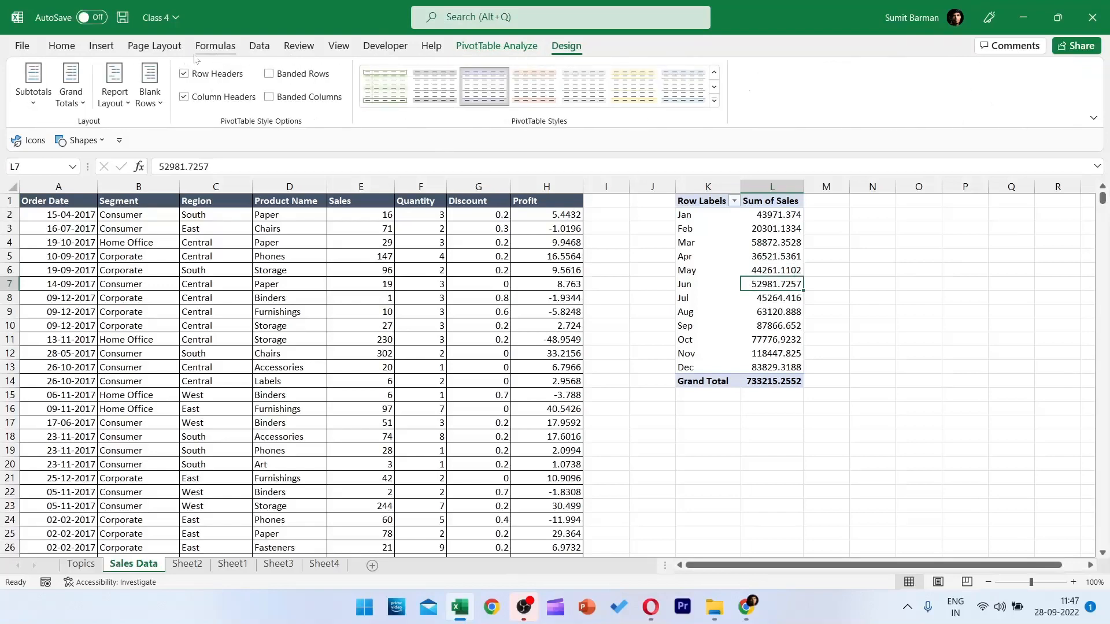
left_click(114, 93)
left_click(149, 203)
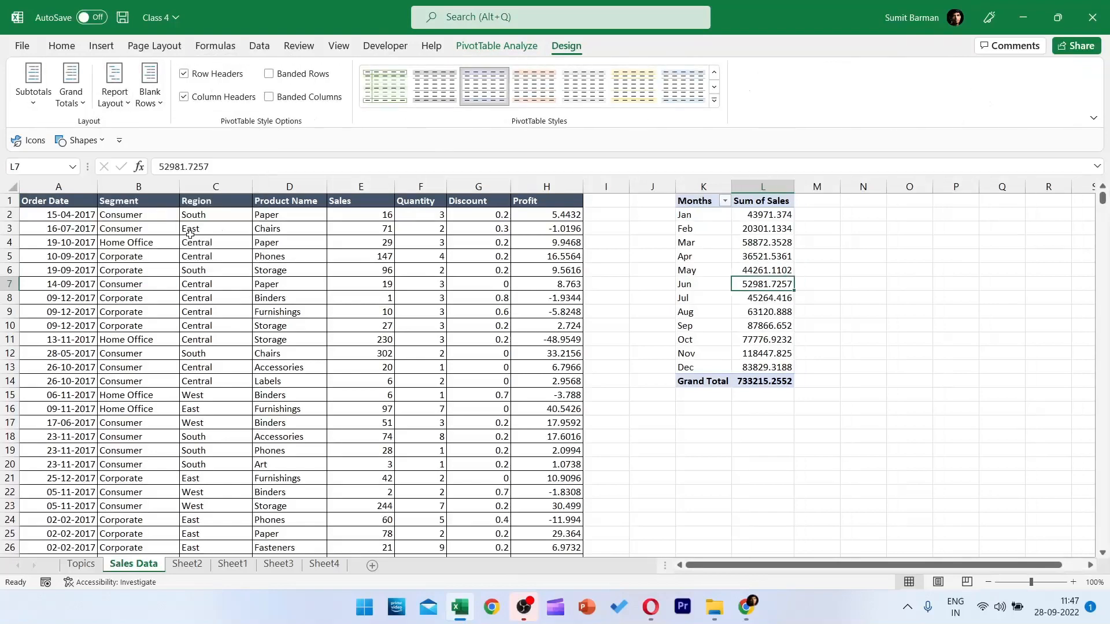
left_click(69, 102)
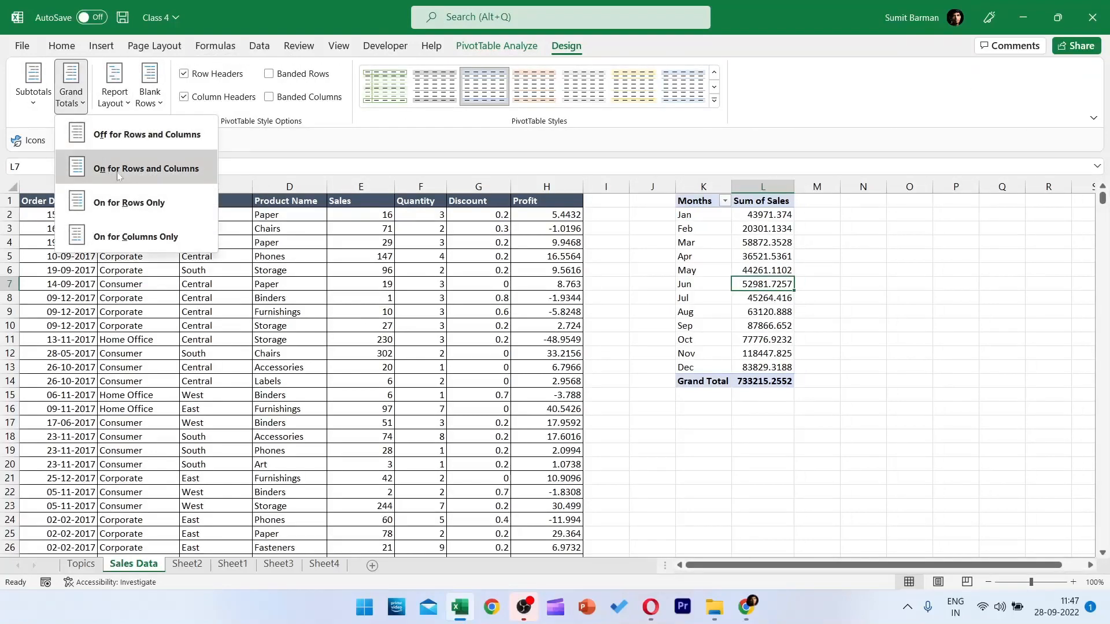
left_click(87, 134)
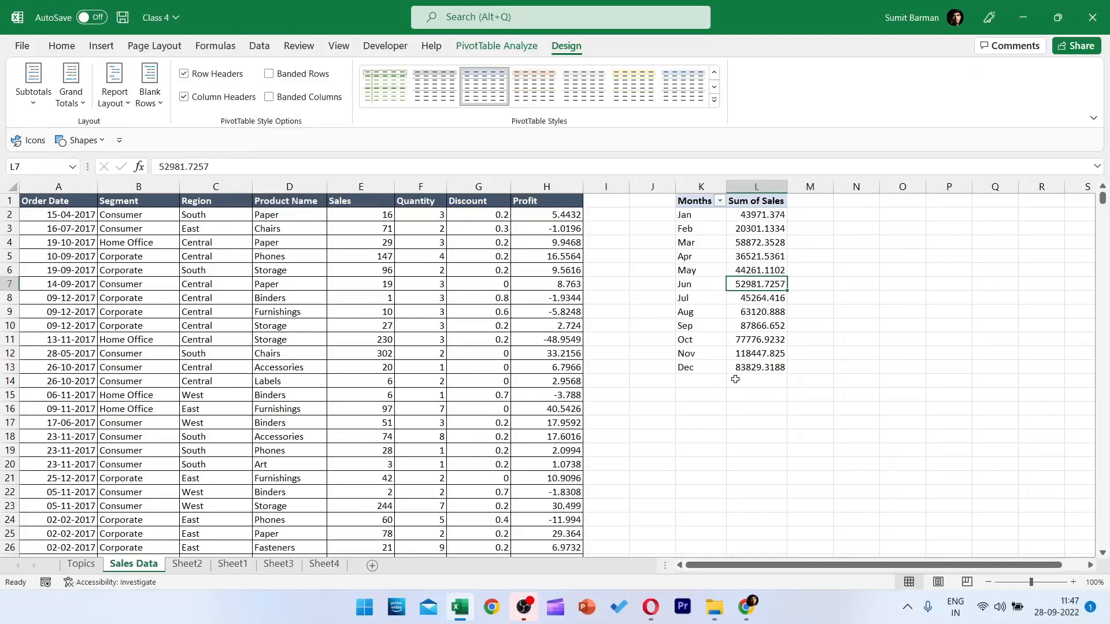
- Format the Sum of Sales values in L2:L13 with comma style and no decimal places
left_click(733, 243)
left_click_drag(767, 214, 771, 368)
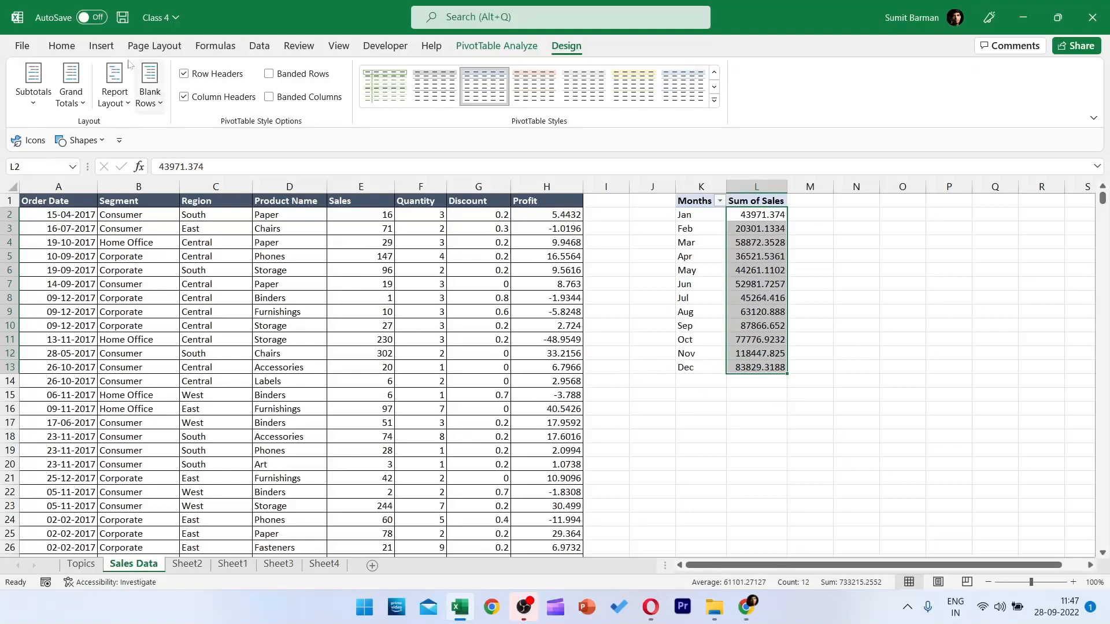
left_click(65, 49)
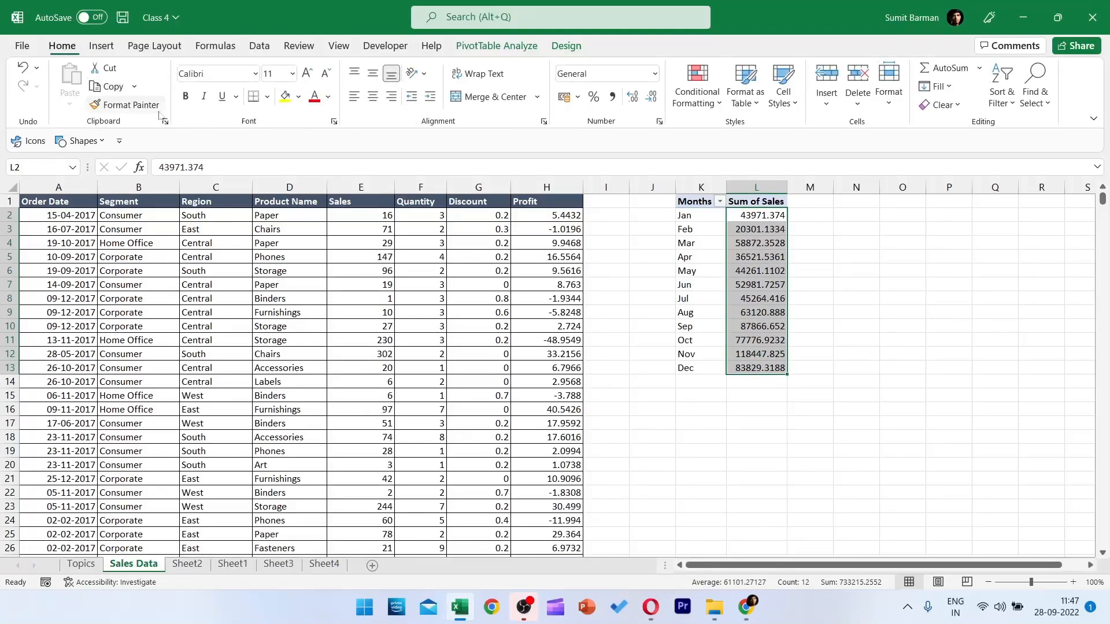
left_click(614, 99)
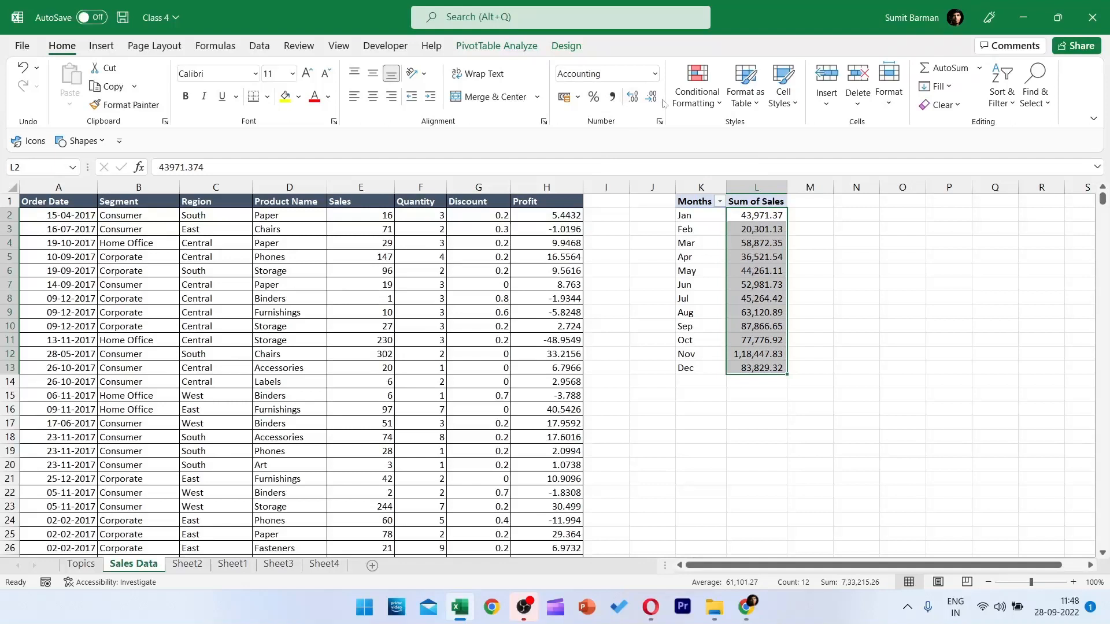
left_click(652, 98)
left_click(651, 98)
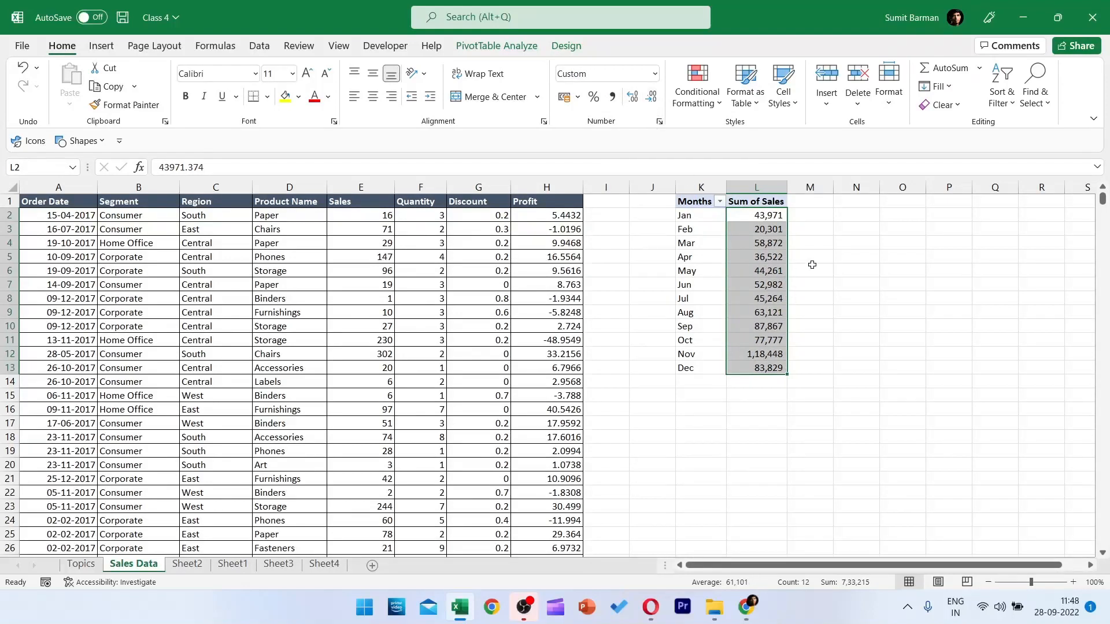
- Insert a 2-D line PivotChart from the monthly sales PivotTable, then move it over the data and widen it to about column L
left_click(759, 354)
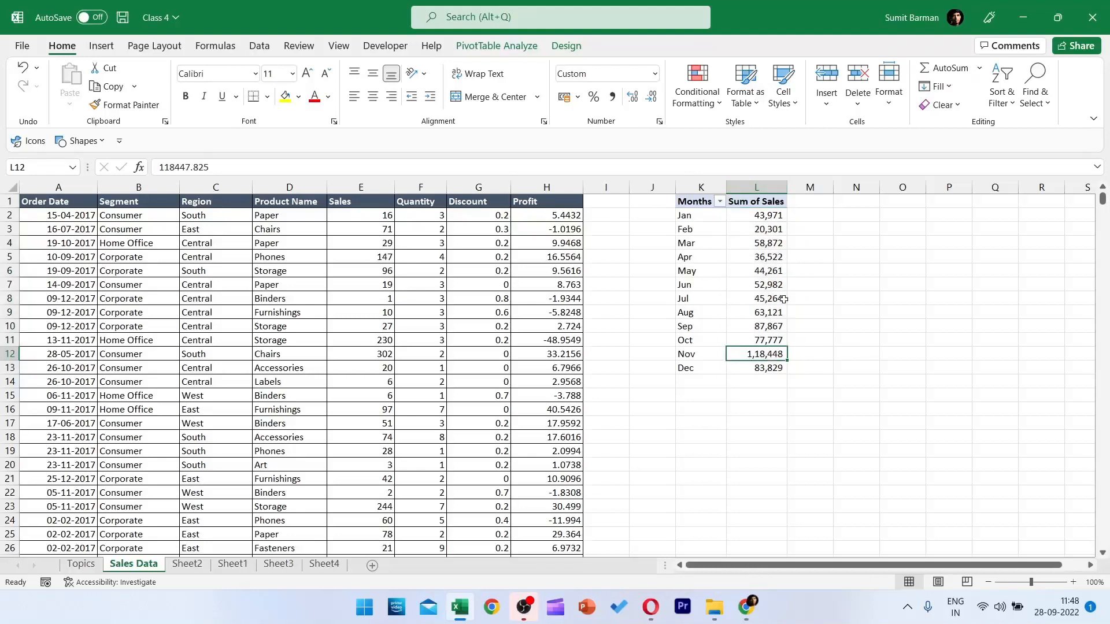
left_click(735, 273)
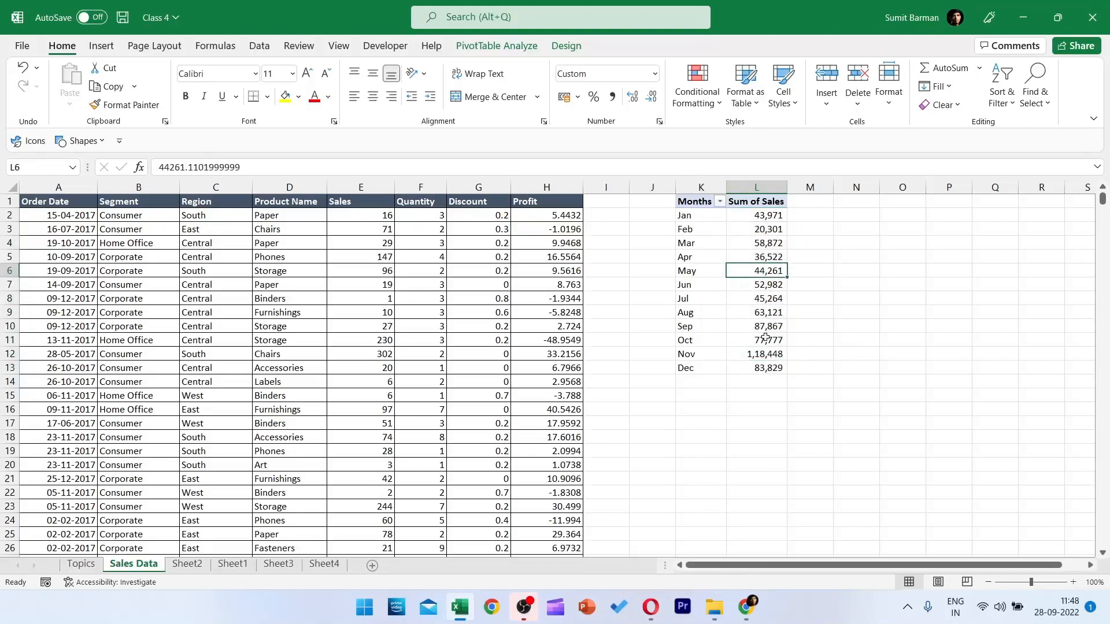
left_click(101, 46)
left_click(404, 85)
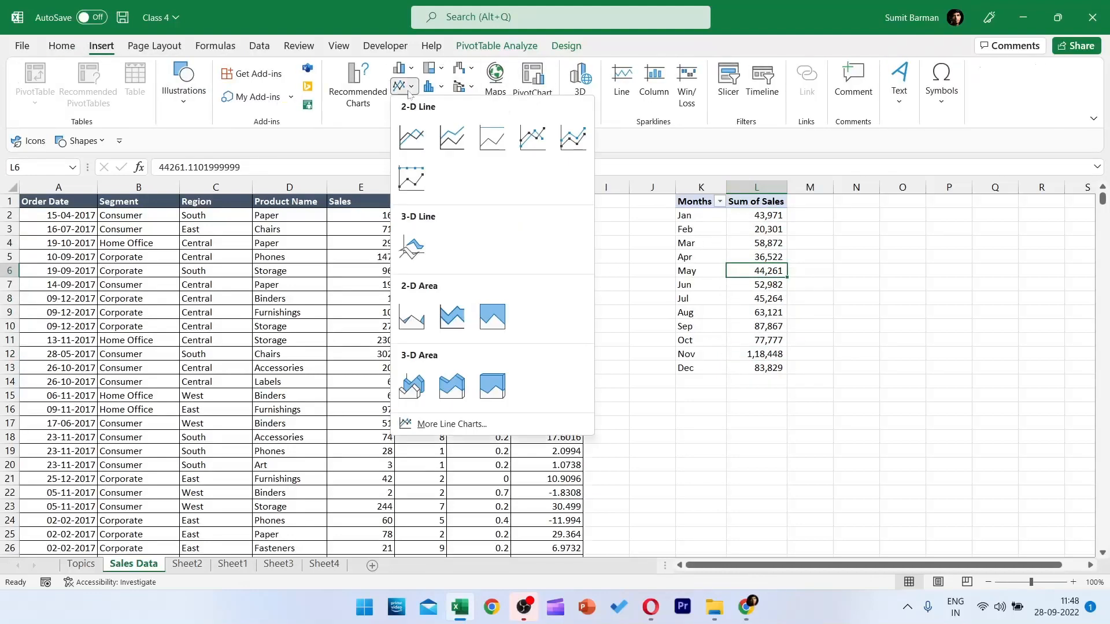
left_click(412, 139)
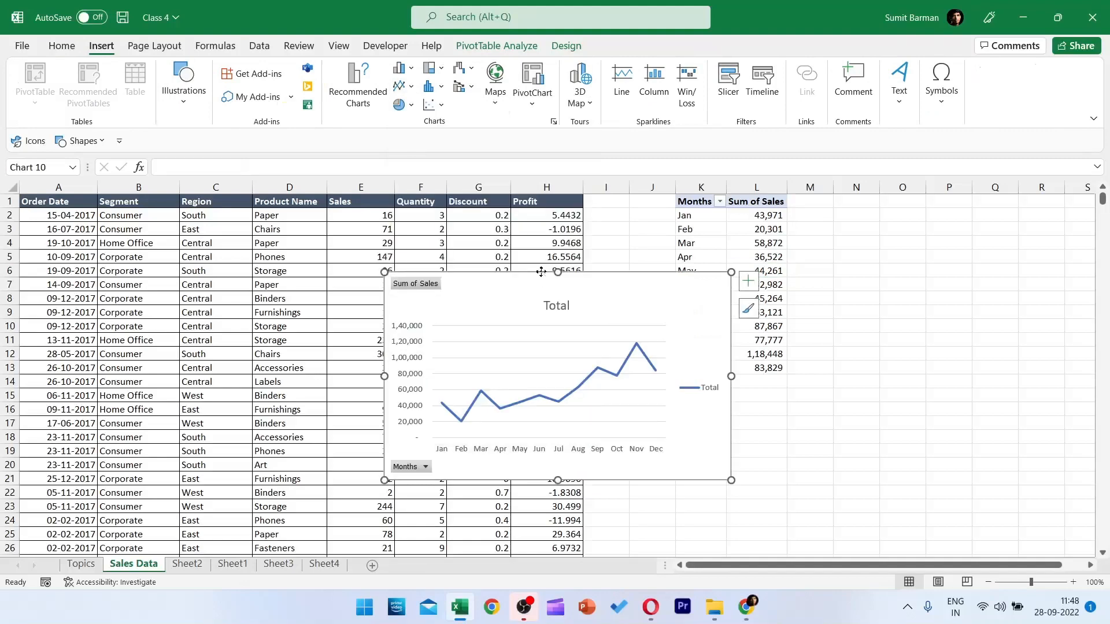
left_click_drag(540, 401, 405, 369)
left_click_drag(596, 345, 780, 344)
- Delete the line chart's legend and hide all field buttons on the chart
left_click(770, 357)
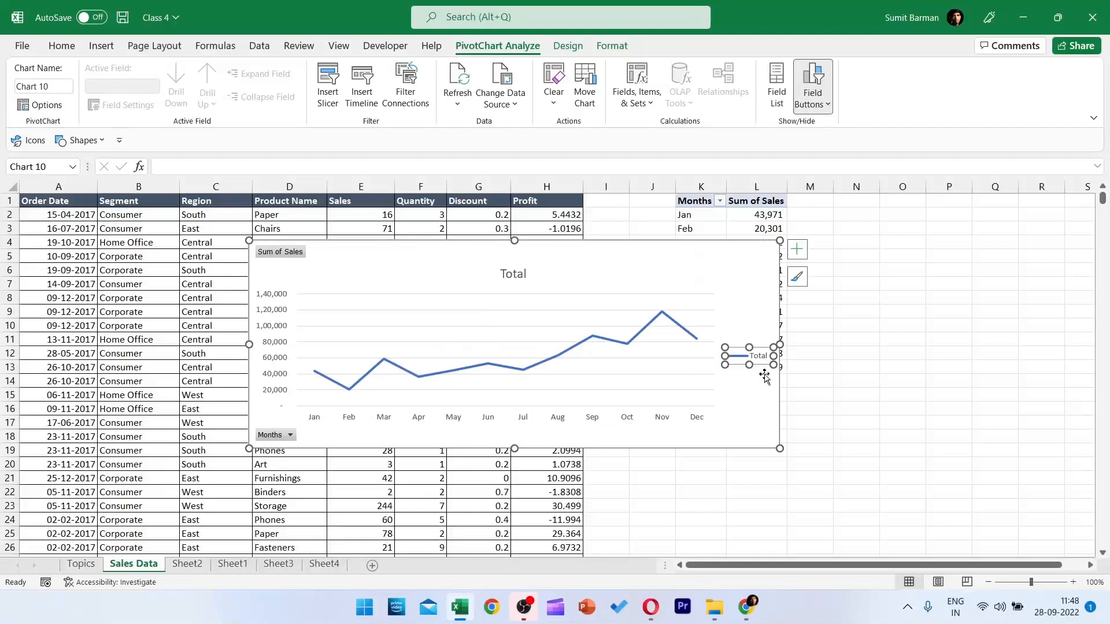
key("Delete")
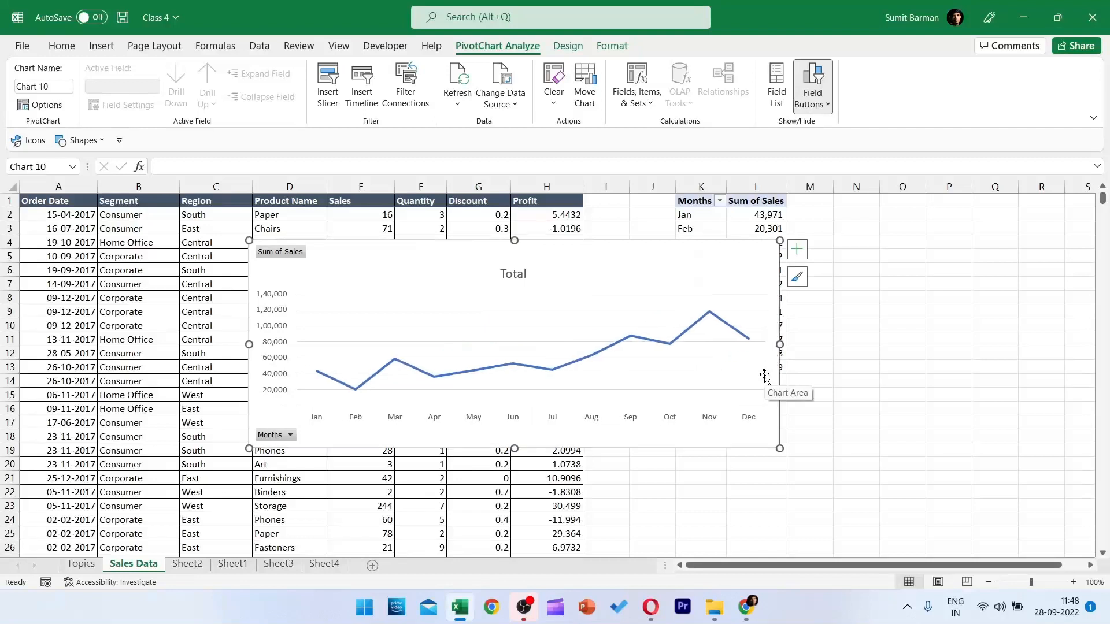
right_click(290, 257)
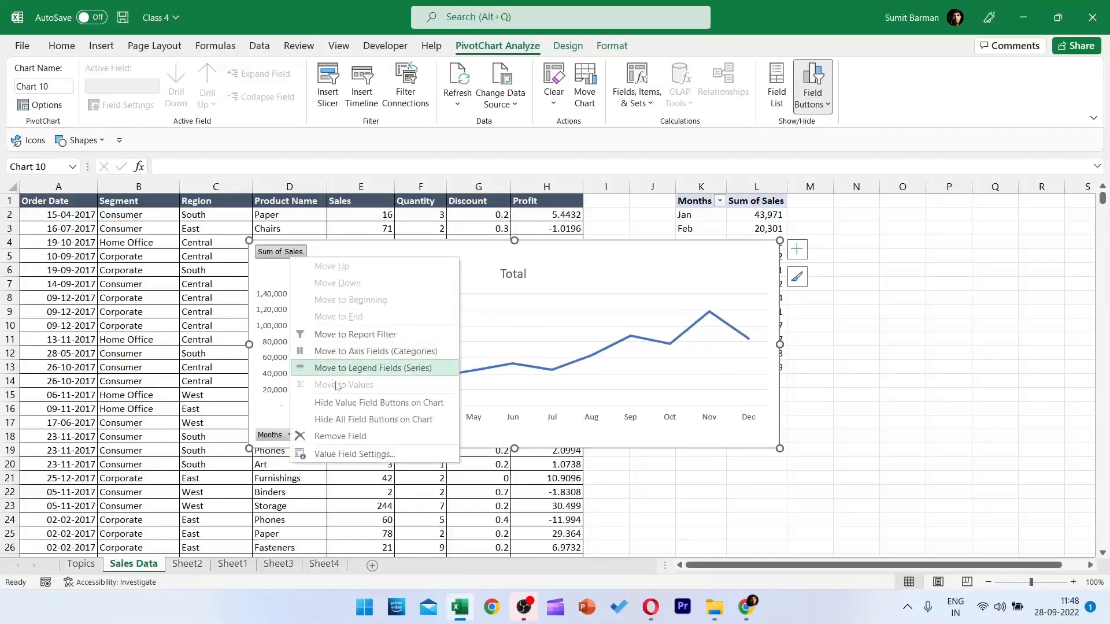
right_click(278, 255)
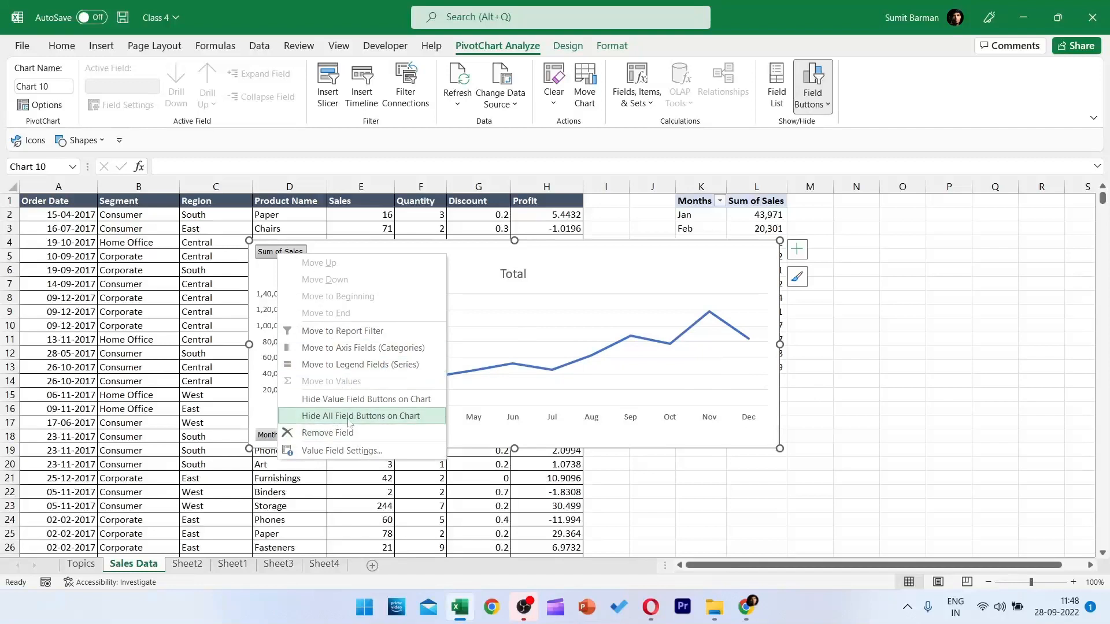
left_click(370, 416)
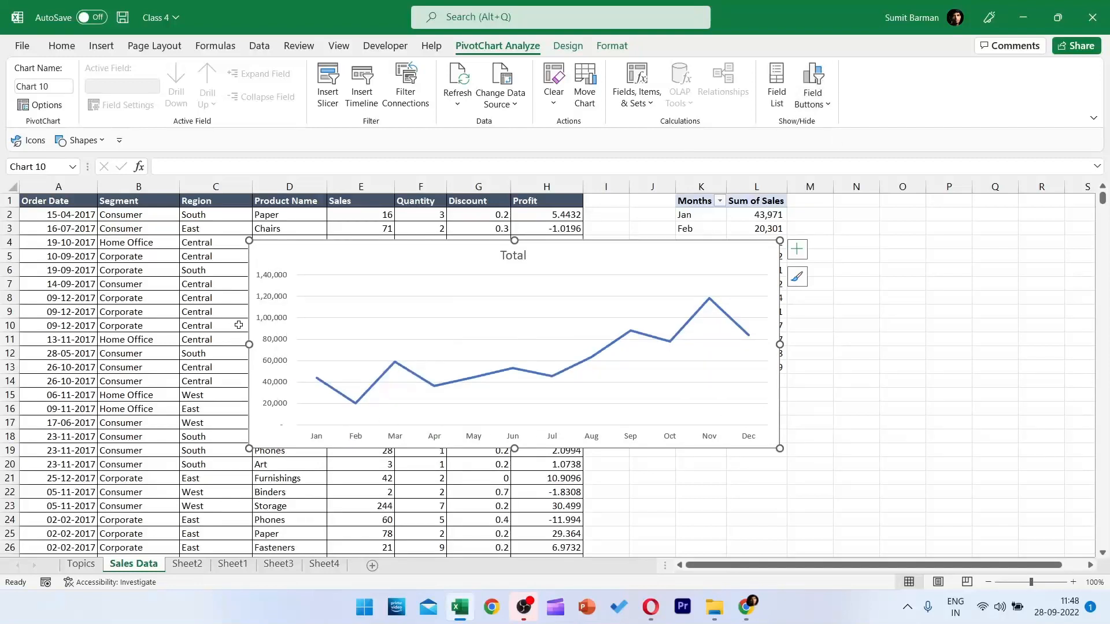
left_click(815, 74)
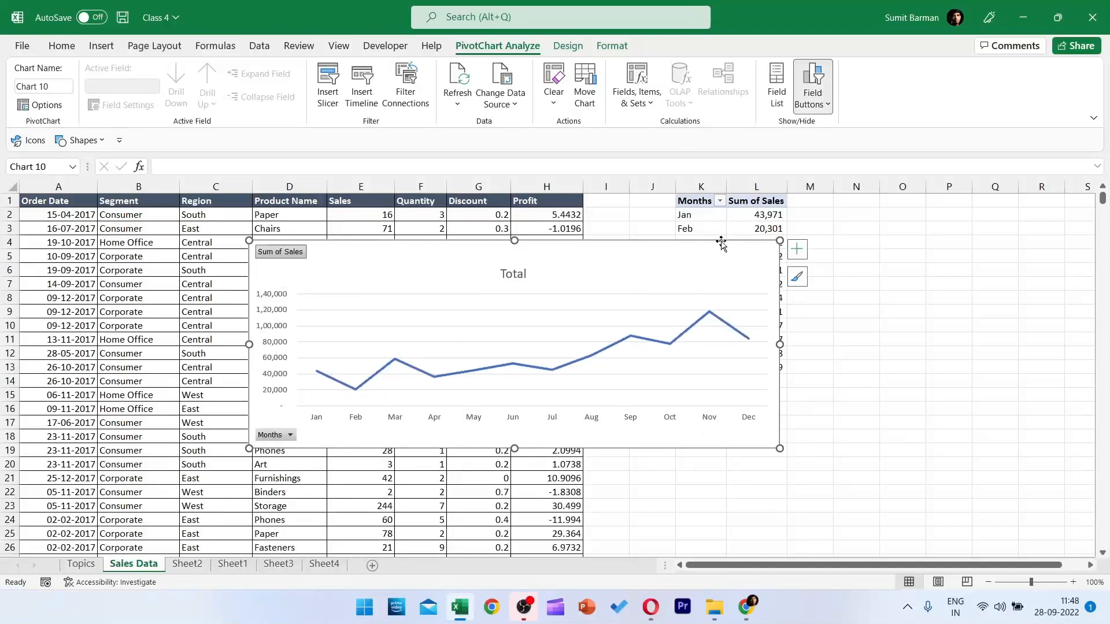
left_click(814, 79)
- Change the line chart's title to "Sales Trend"
double_click(471, 240)
left_click(523, 259)
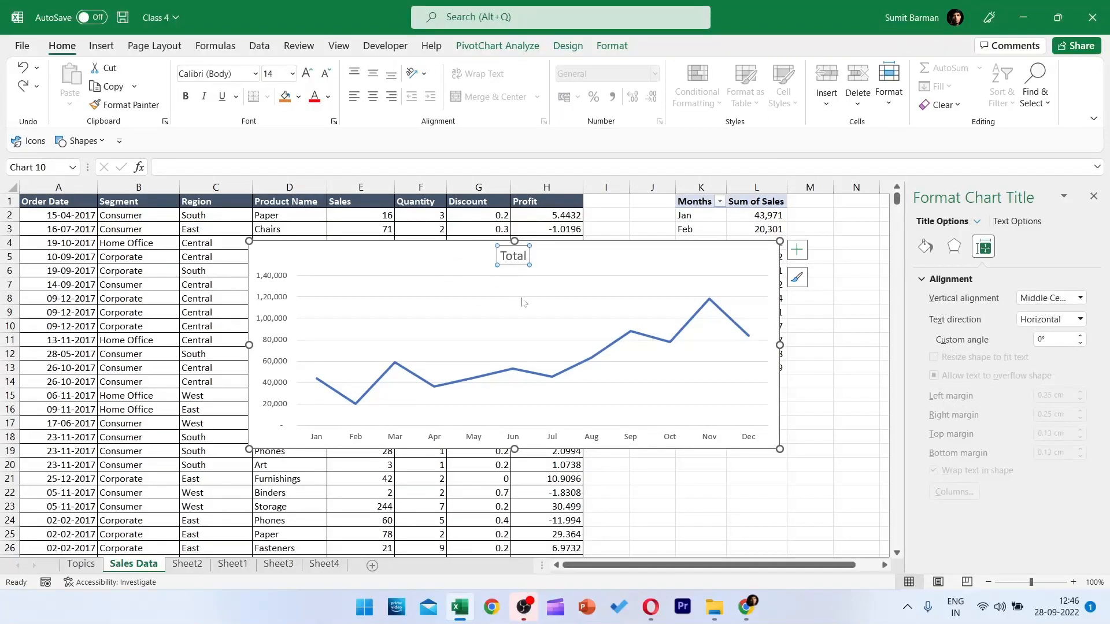
type("Sale")
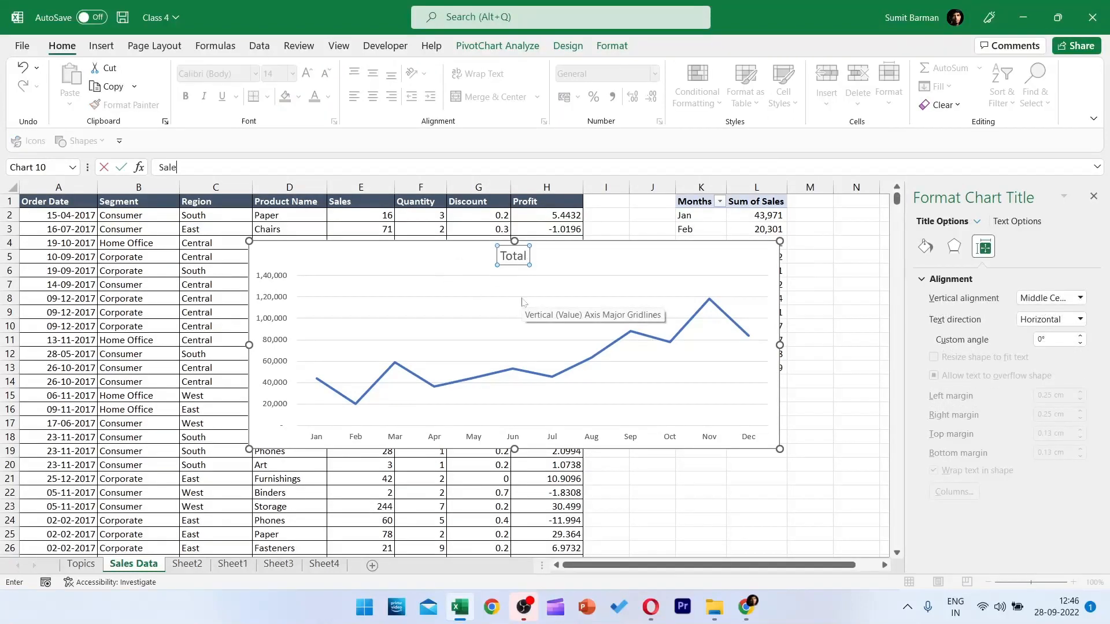
type("s Trend")
key("Return")
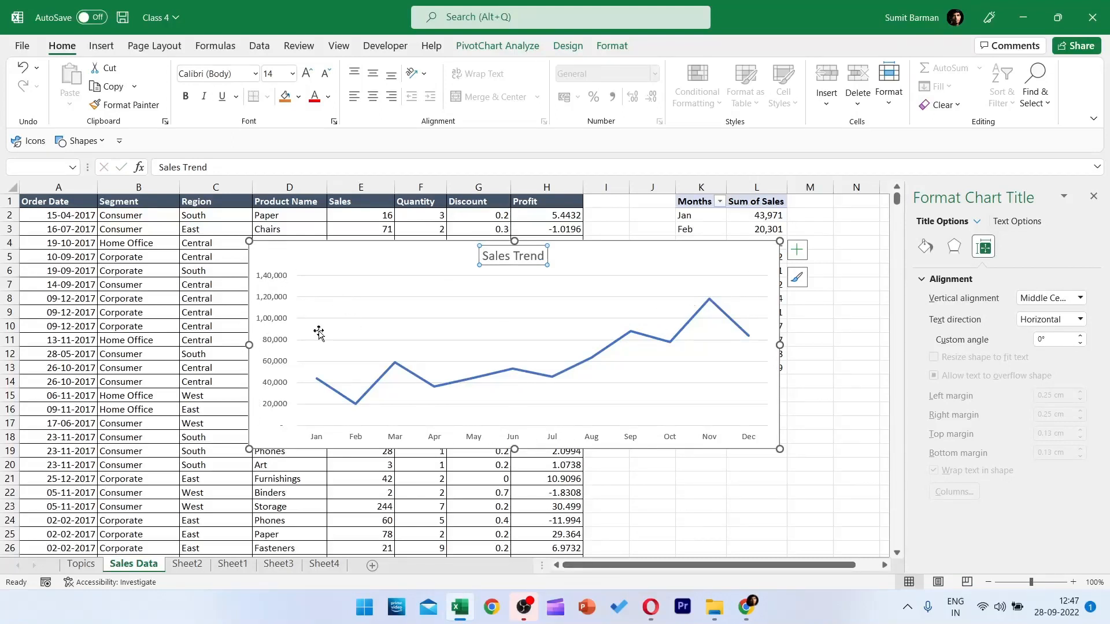
- Give the chart only a vertical axis title, linked to the Sales header in cell E1, without a horizontal axis title
left_click(798, 250)
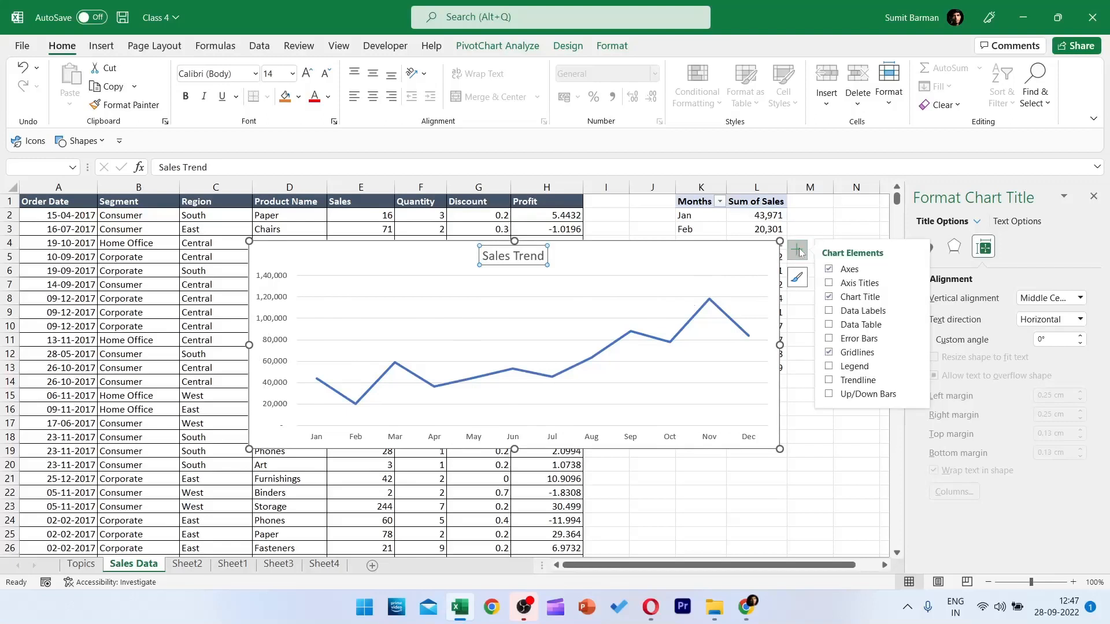
left_click(829, 283)
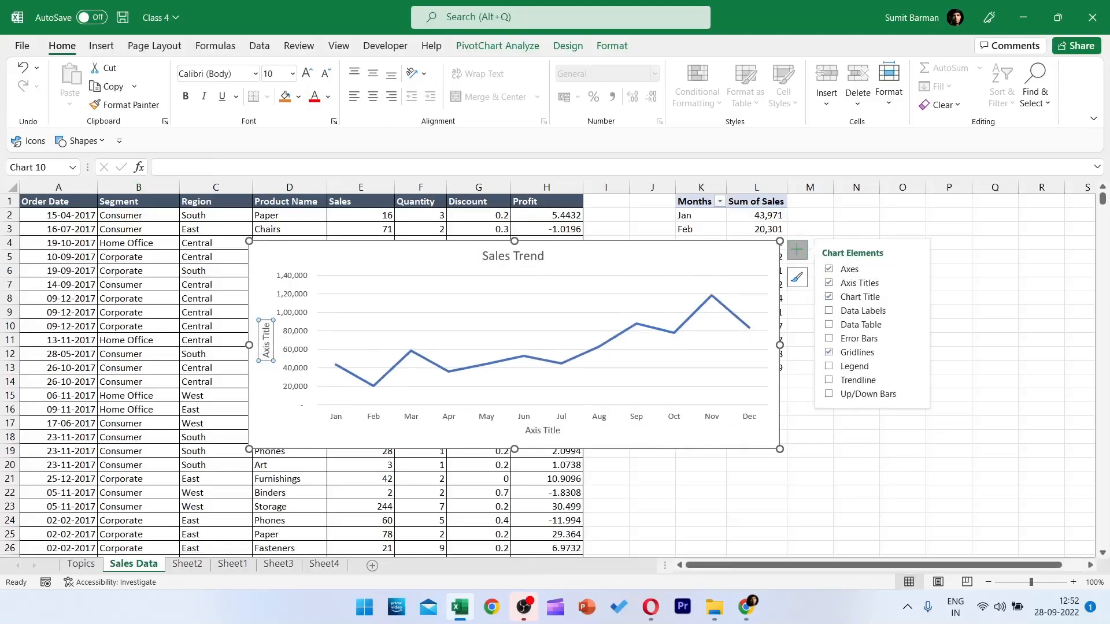
left_click(160, 167)
type("=")
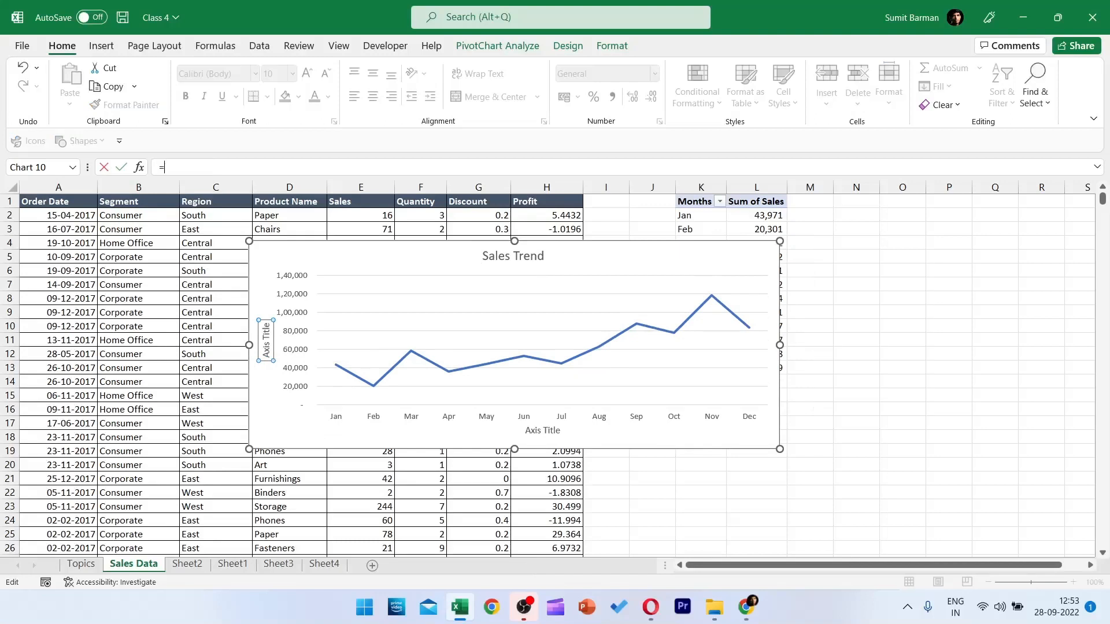
left_click(379, 200)
key("Return")
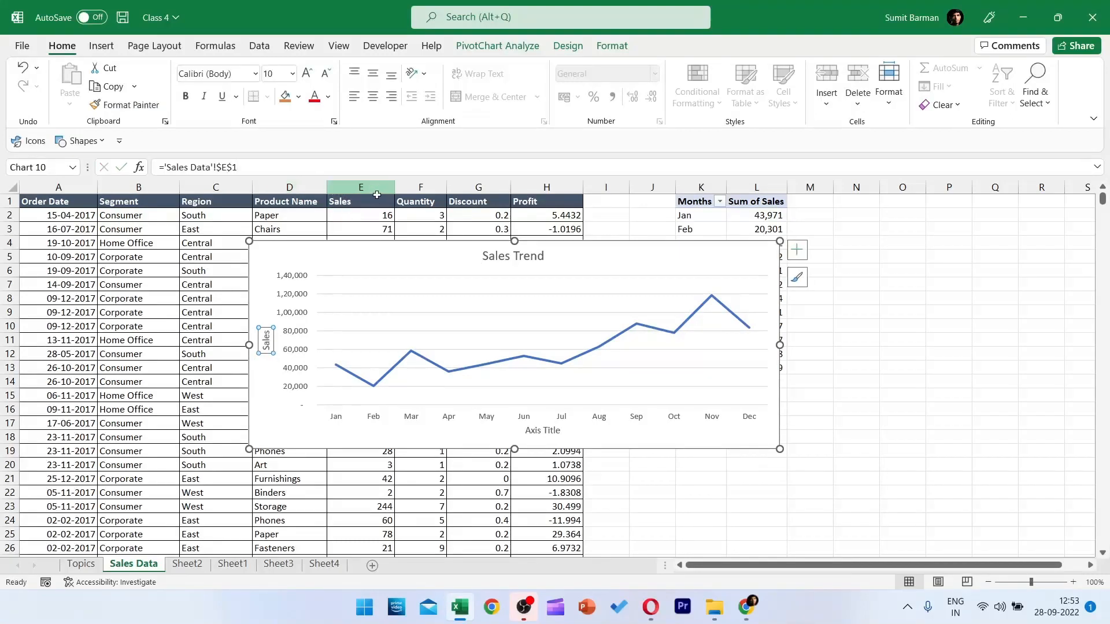
left_click(535, 431)
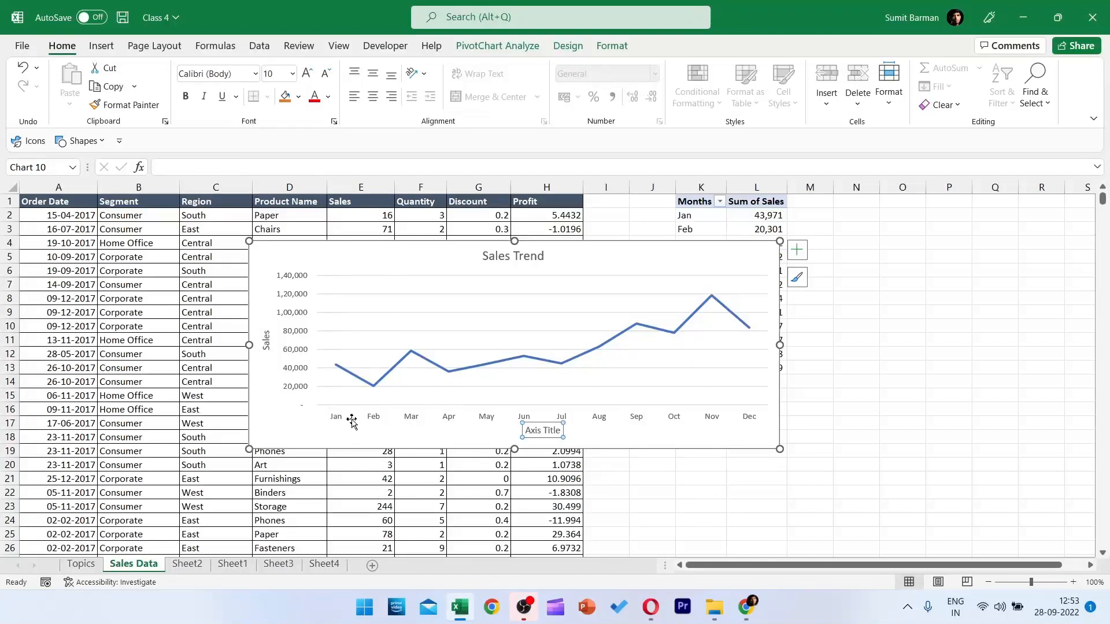
key("Delete")
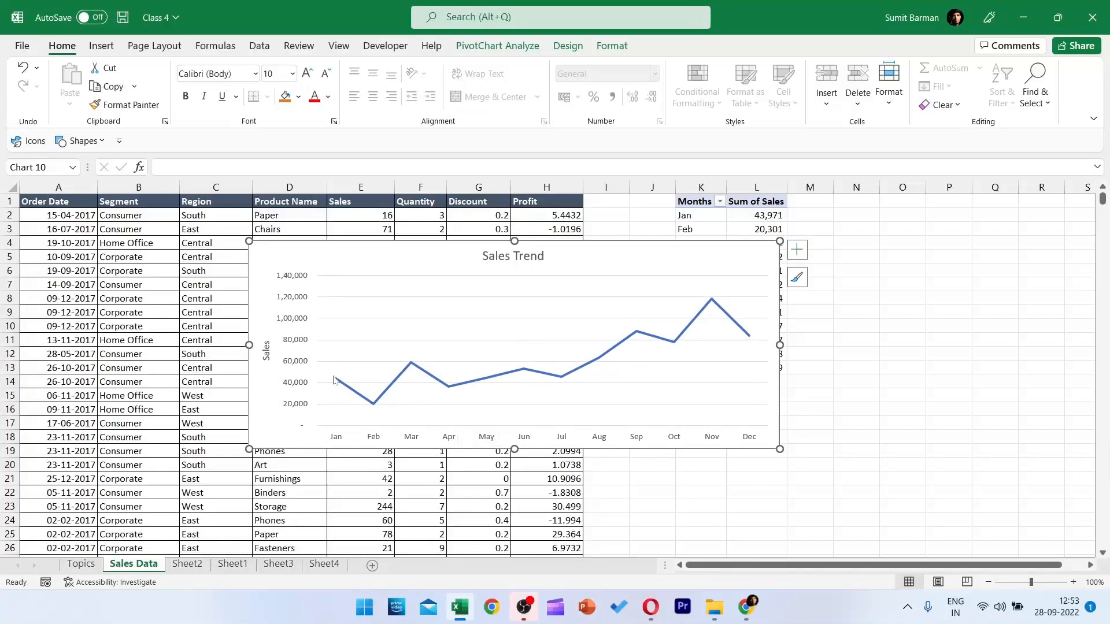
- Add data labels to the sales line and delete the vertical value axis
left_click(299, 301)
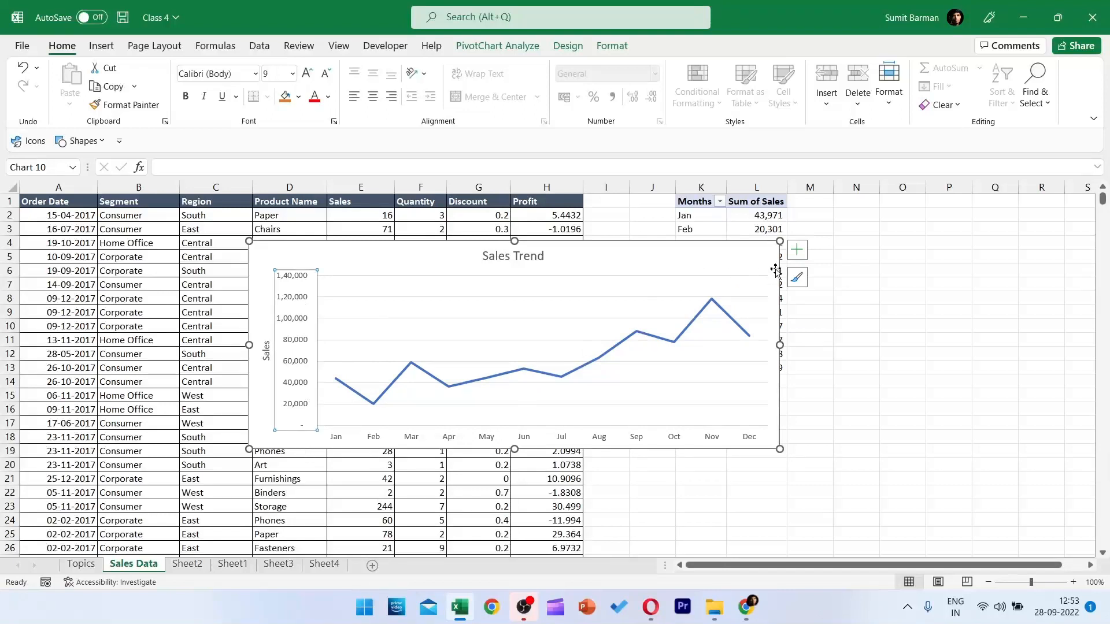
left_click(797, 250)
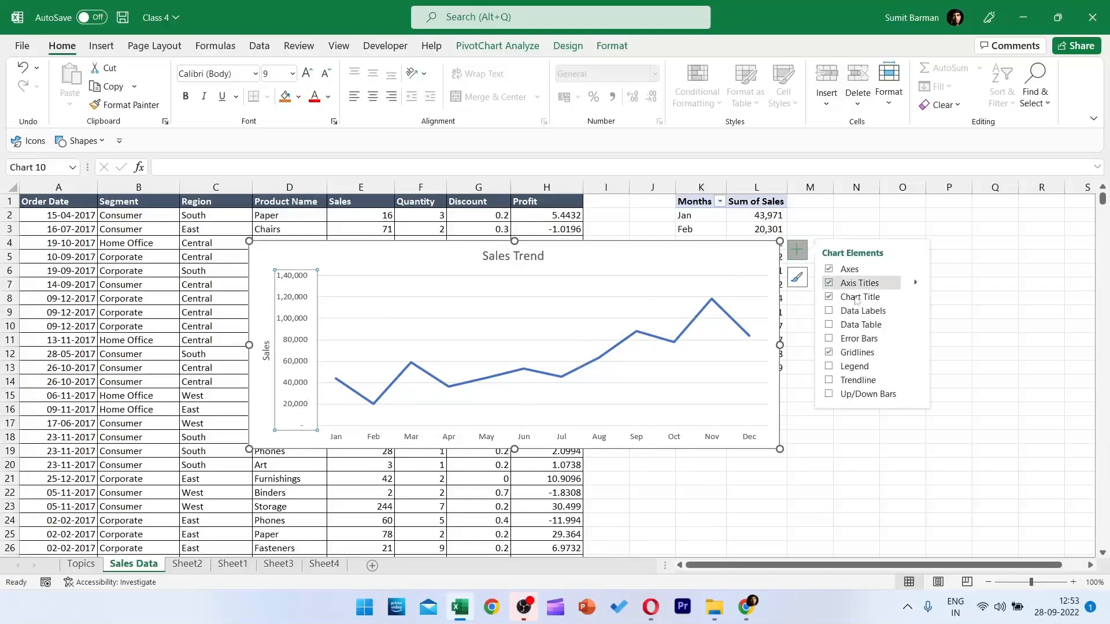
left_click(829, 311)
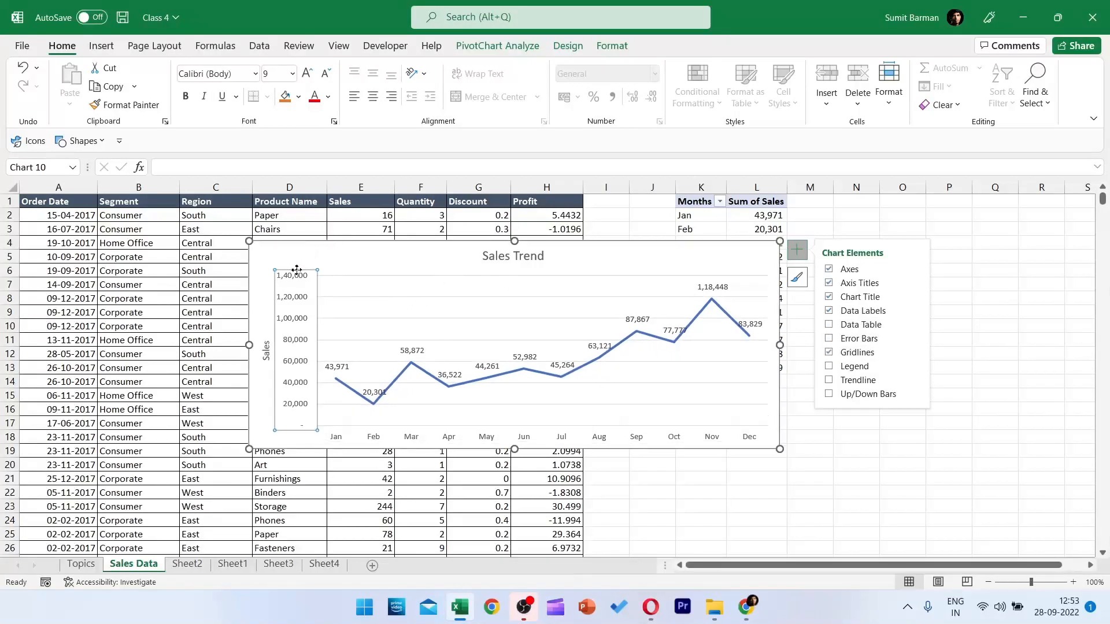
key("Delete")
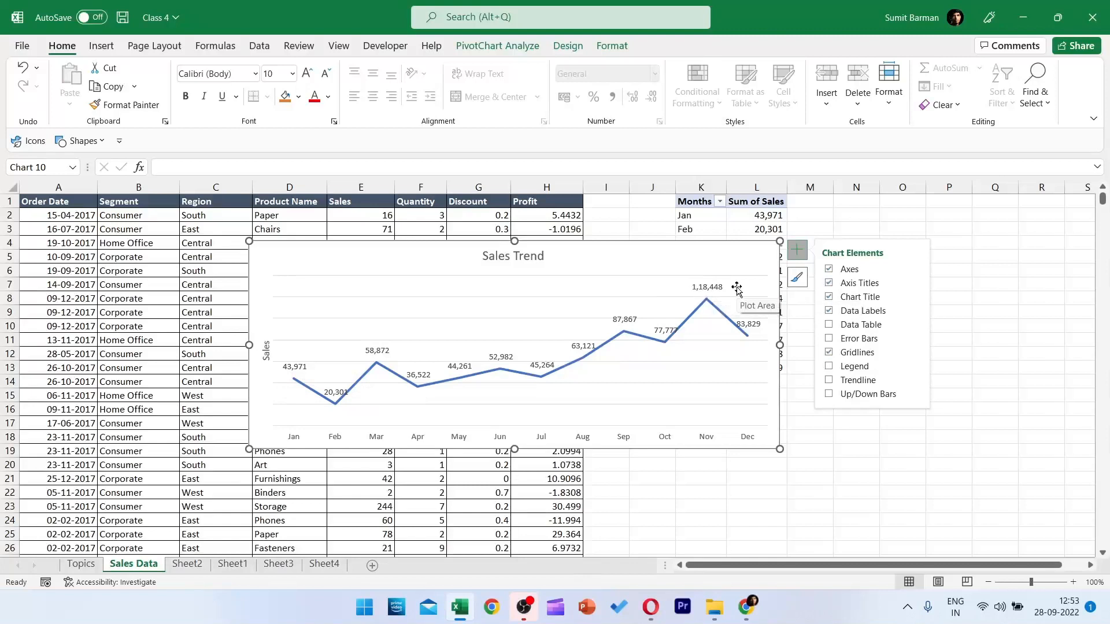
- Open the formatting options for the line's data labels and apply the custom number format code 0
left_click(718, 287)
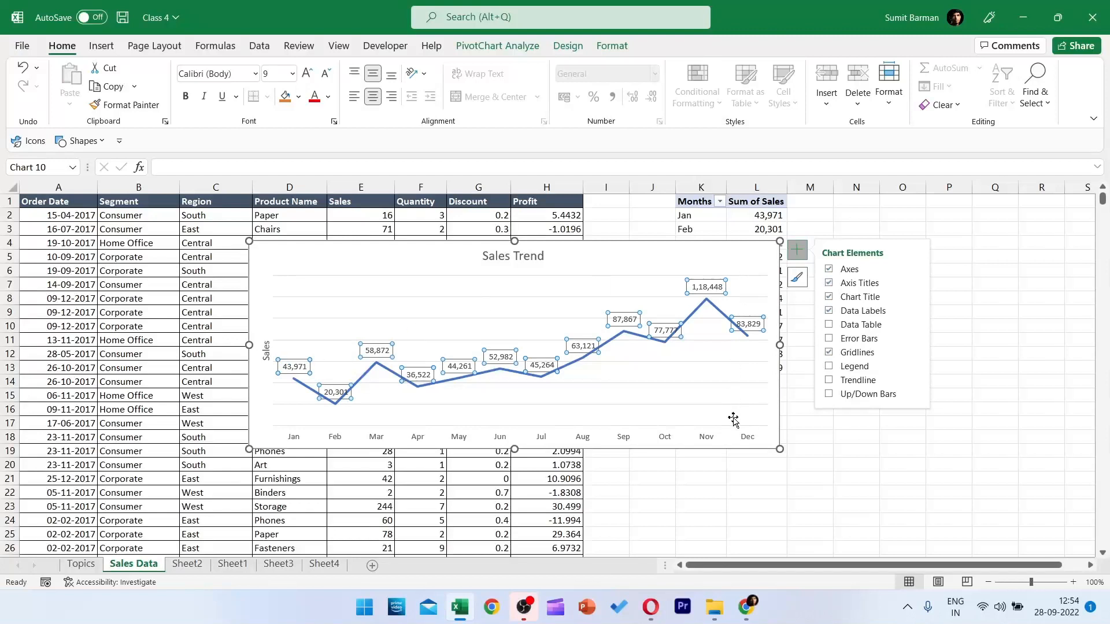
key("Escape")
key("ctrl+1")
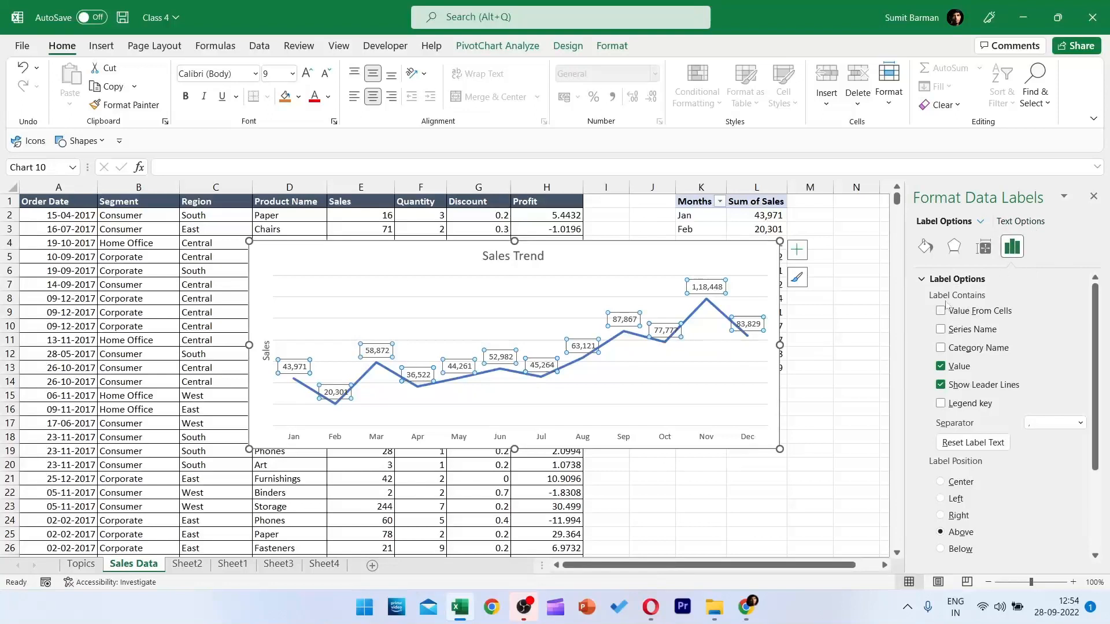
left_click(923, 279)
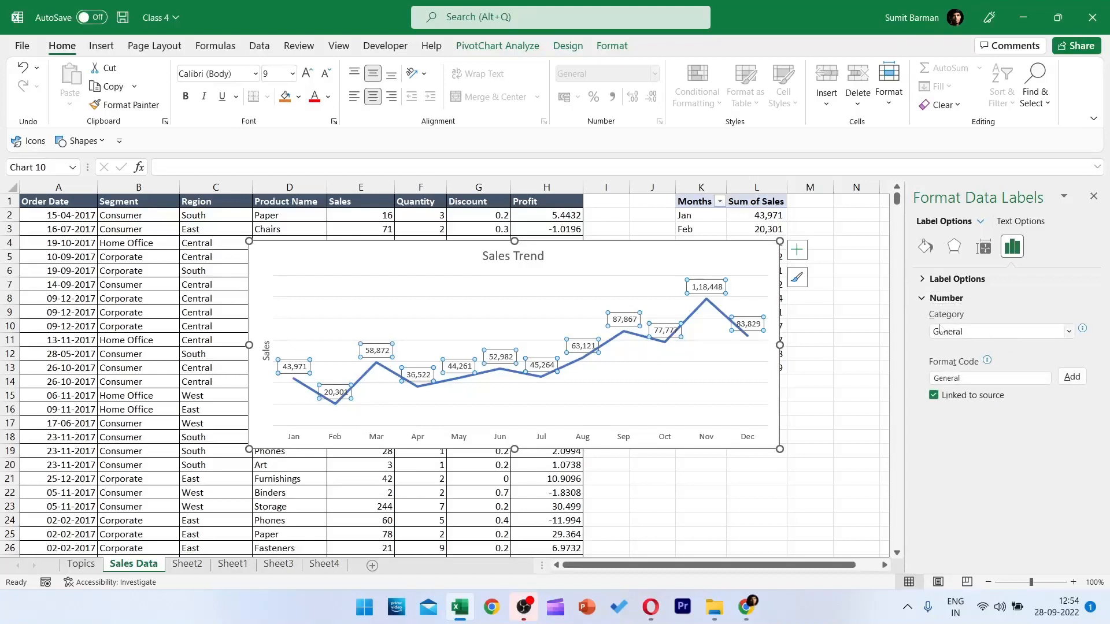
left_click(1017, 333)
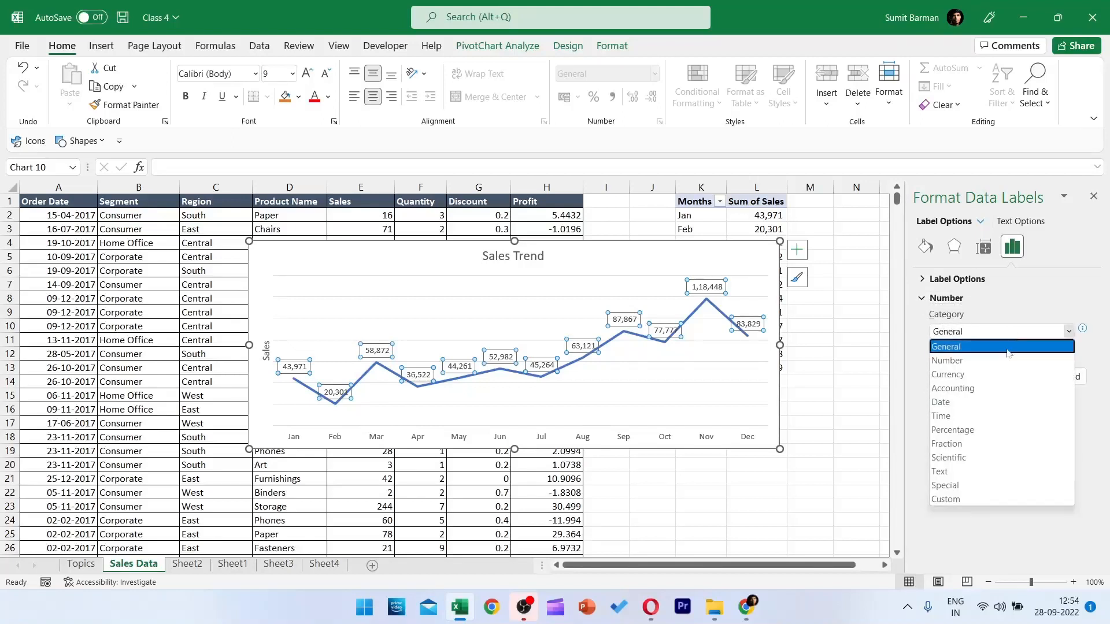
left_click(969, 499)
left_click(990, 400)
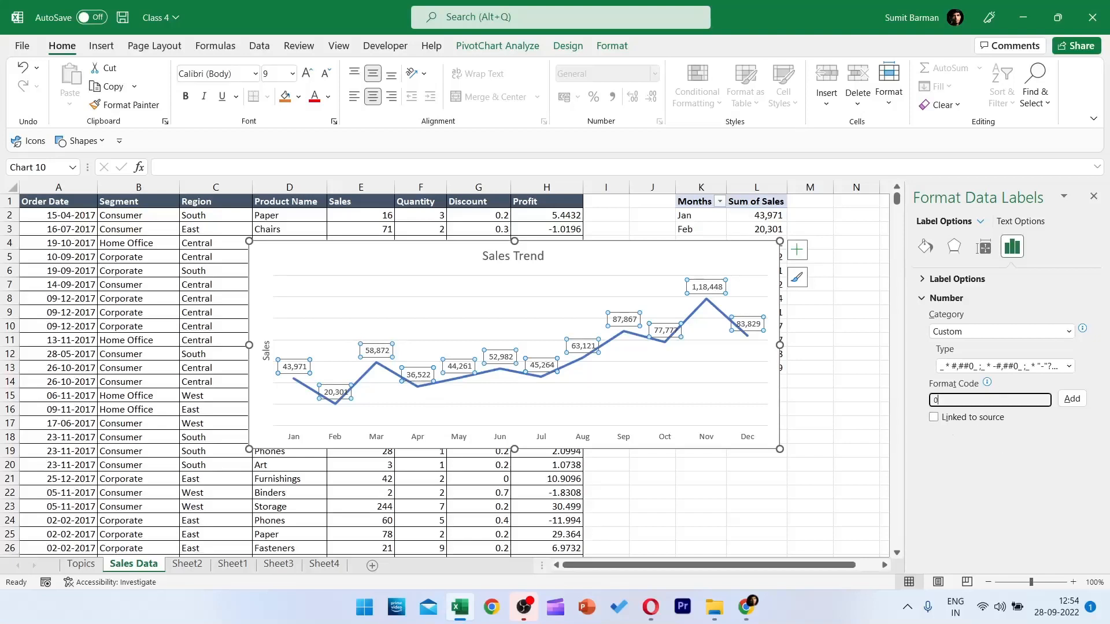
left_click(1072, 399)
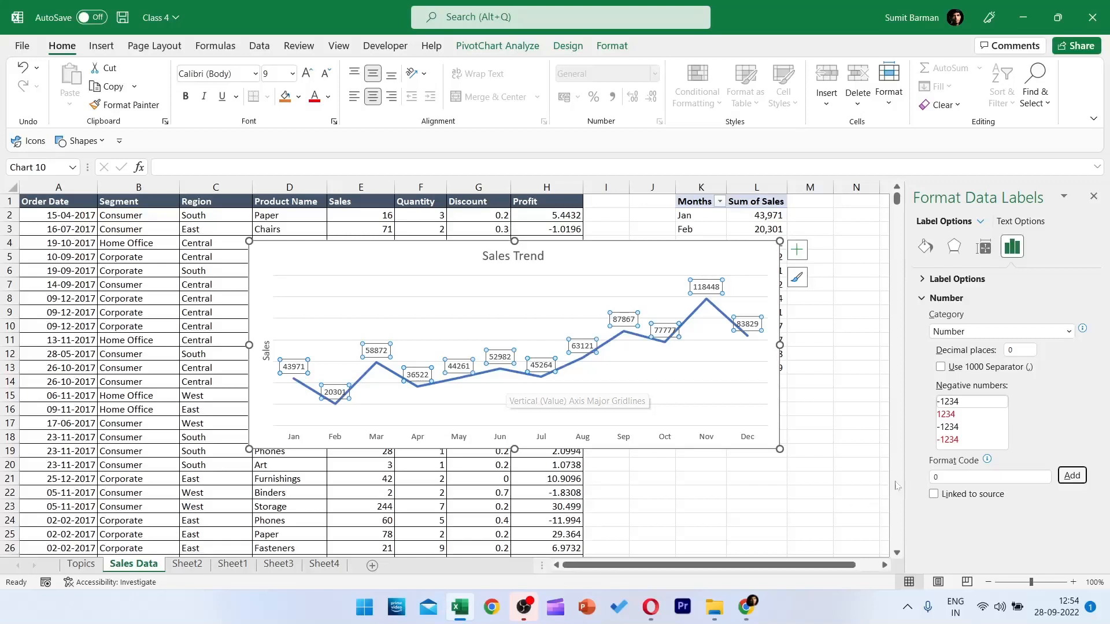
- Change the data labels' format code to "0," to show the values in thousands
left_click(991, 477)
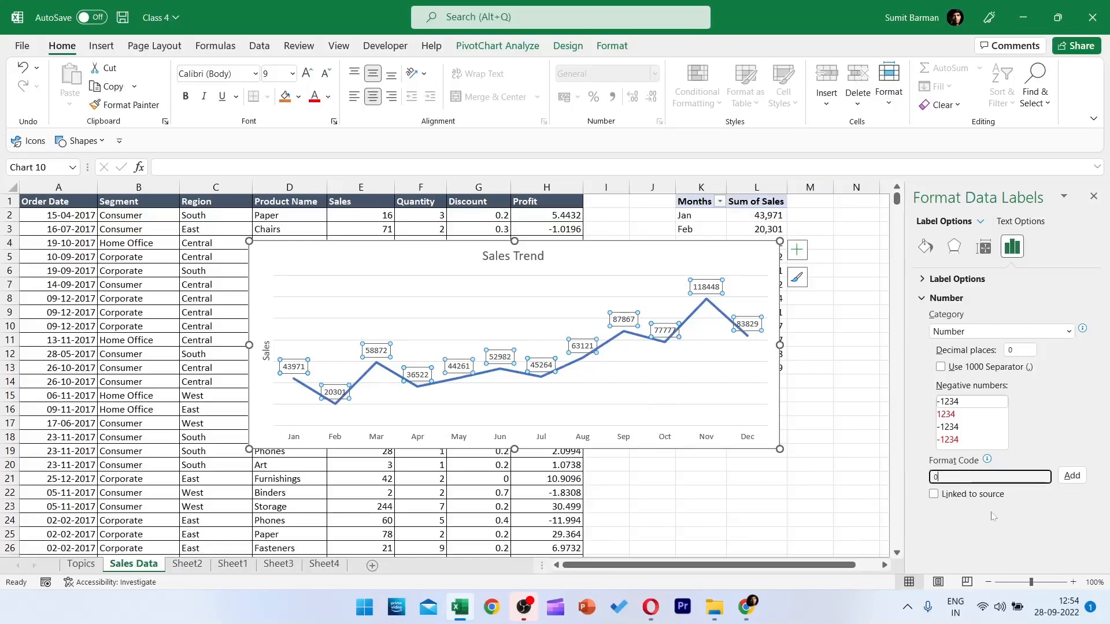
type(".")
type("0")
key("BackSpace")
key("BackSpace")
key("BackSpace")
left_click(1074, 477)
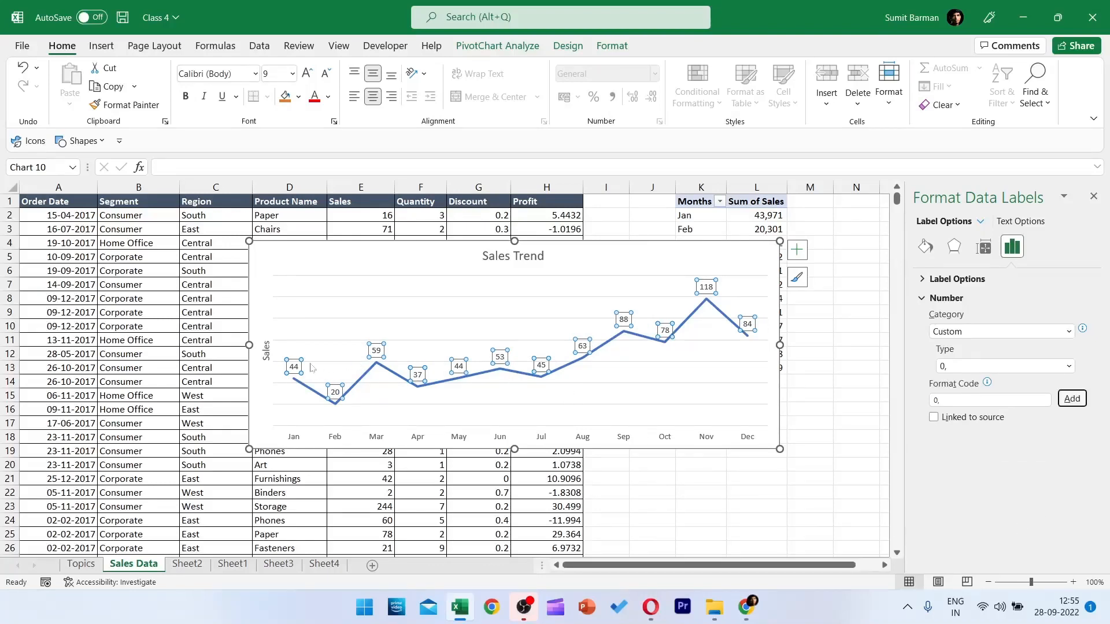
- Add a T suffix to the data labels with the format code 0,"T"
mouse_move(296, 380)
left_click(990, 401)
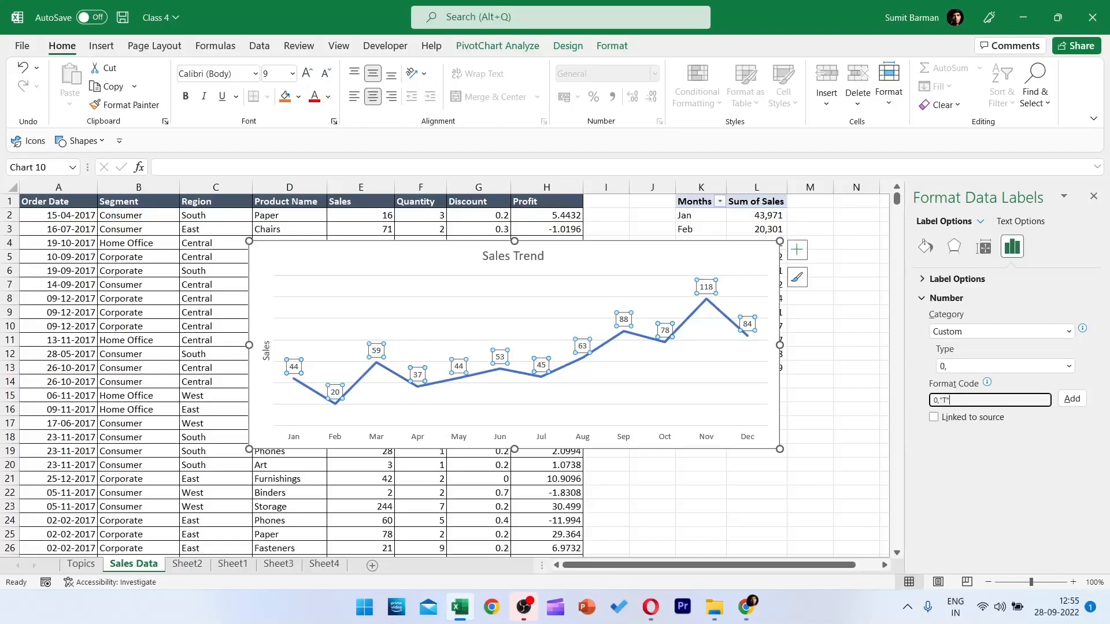
left_click(1072, 399)
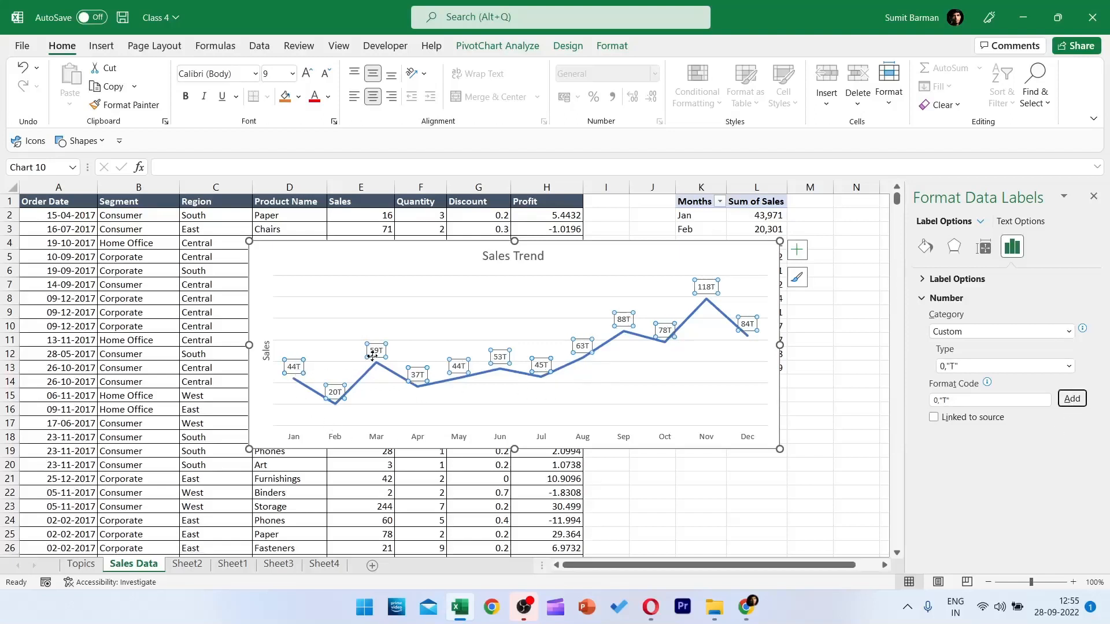
- Set the data labels' format code to 0,"K" and leave the label selection
left_click(983, 400)
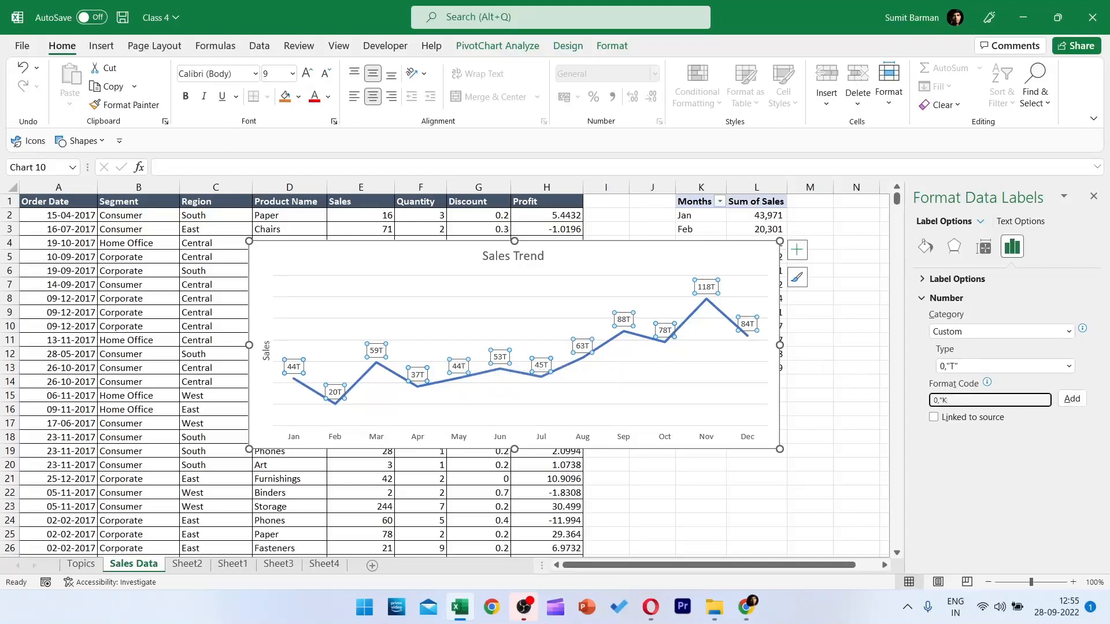
type("\"")
key("Return")
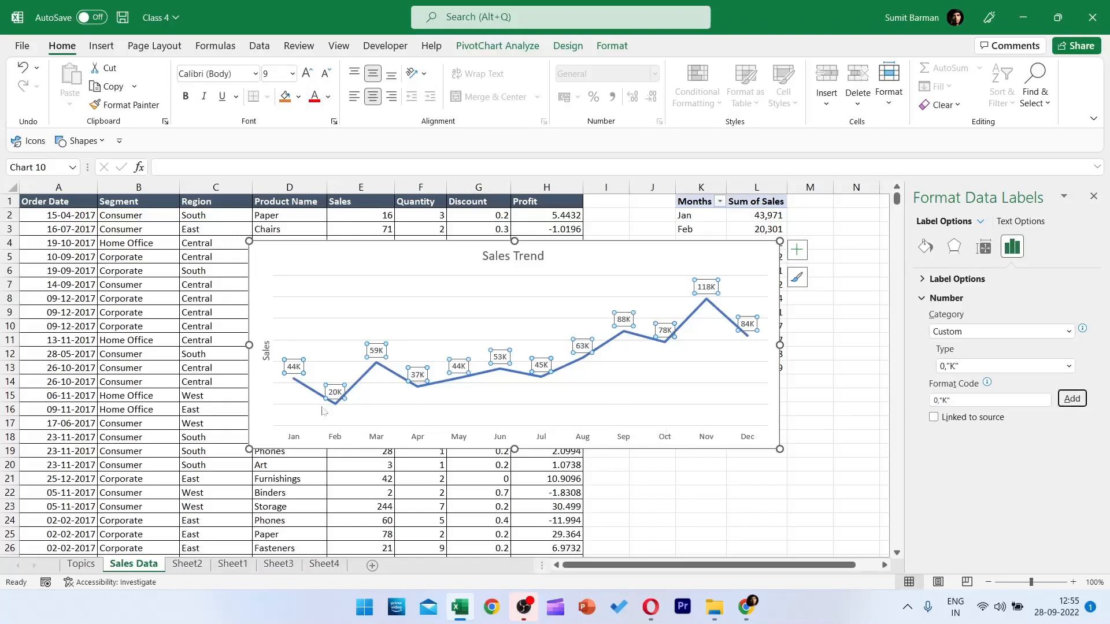
left_click(762, 362)
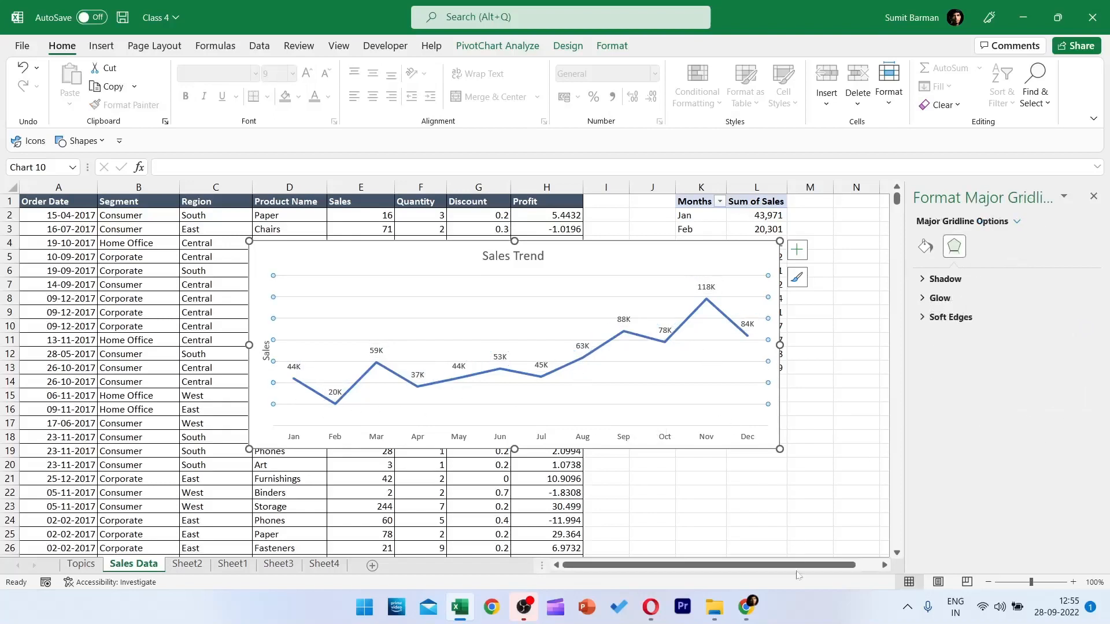